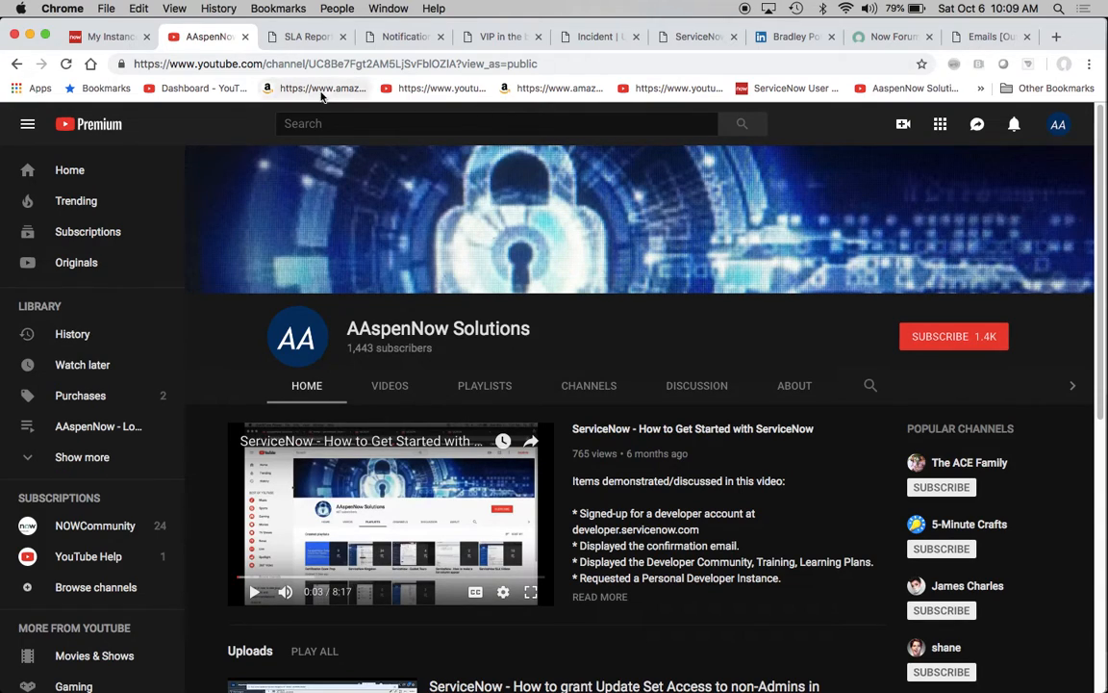
- Open the System Notification email Notifications list and highlight the table name sysevent_email_action in its address
{"action": "left_click", "coordinate": [299, 38]}
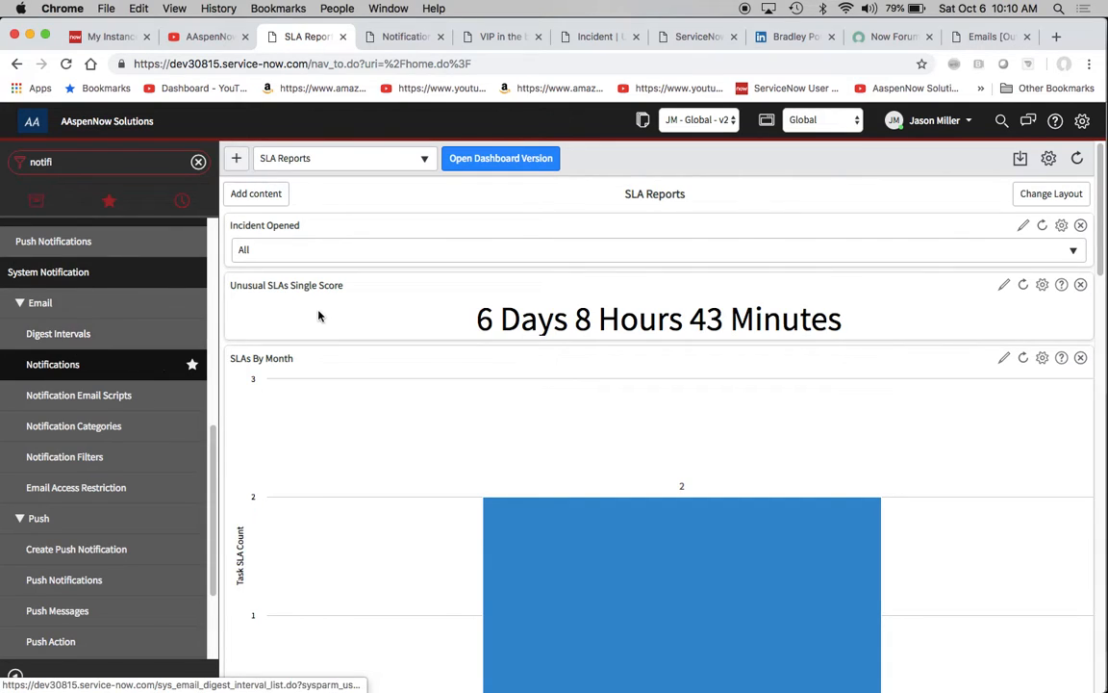
{"action": "left_click", "coordinate": [45, 365]}
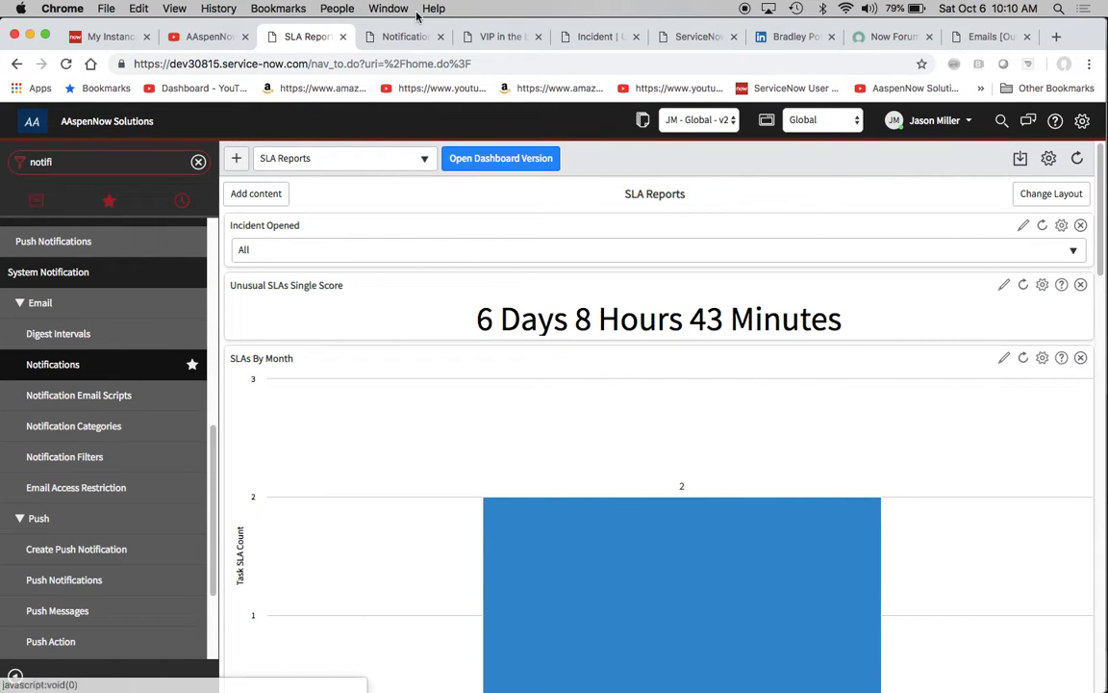
{"action": "left_click", "coordinate": [385, 36]}
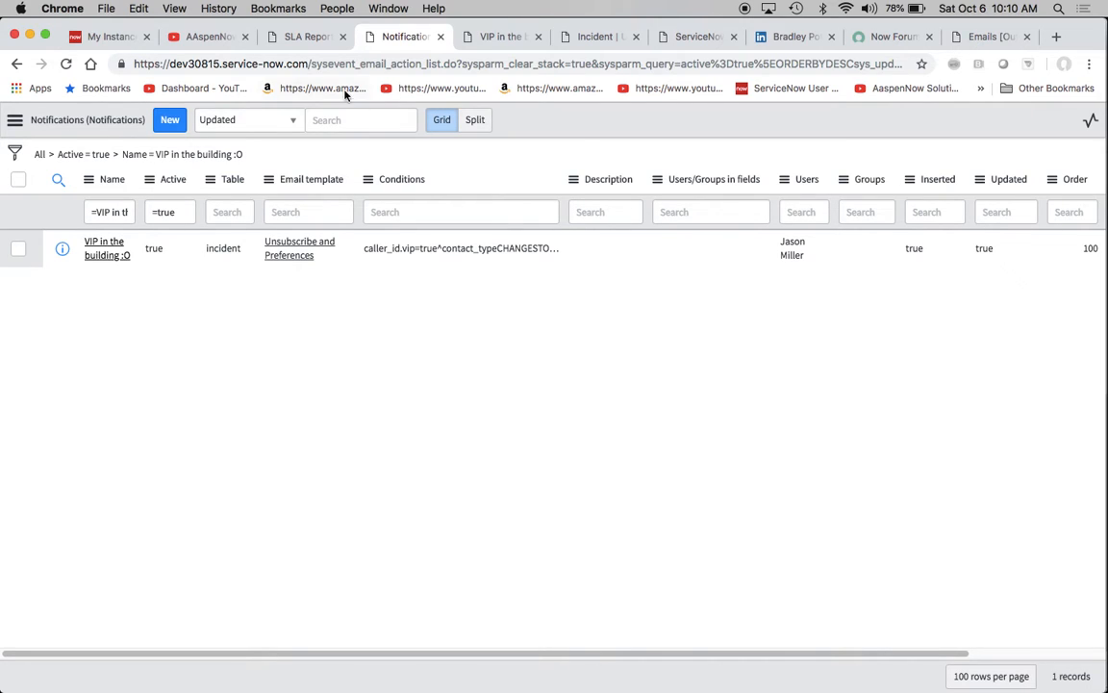
{"action": "left_click", "coordinate": [311, 68]}
{"action": "left_click_drag", "start_coordinate": [311, 68], "coordinate": [430, 67]}
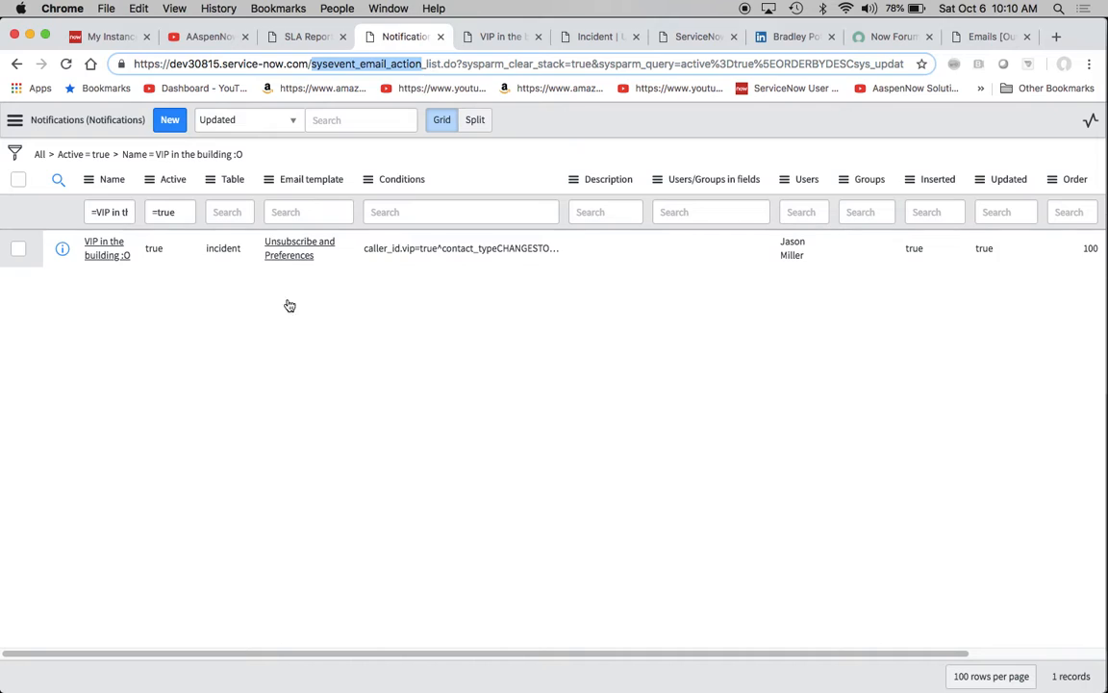
{"action": "left_click", "coordinate": [229, 328]}
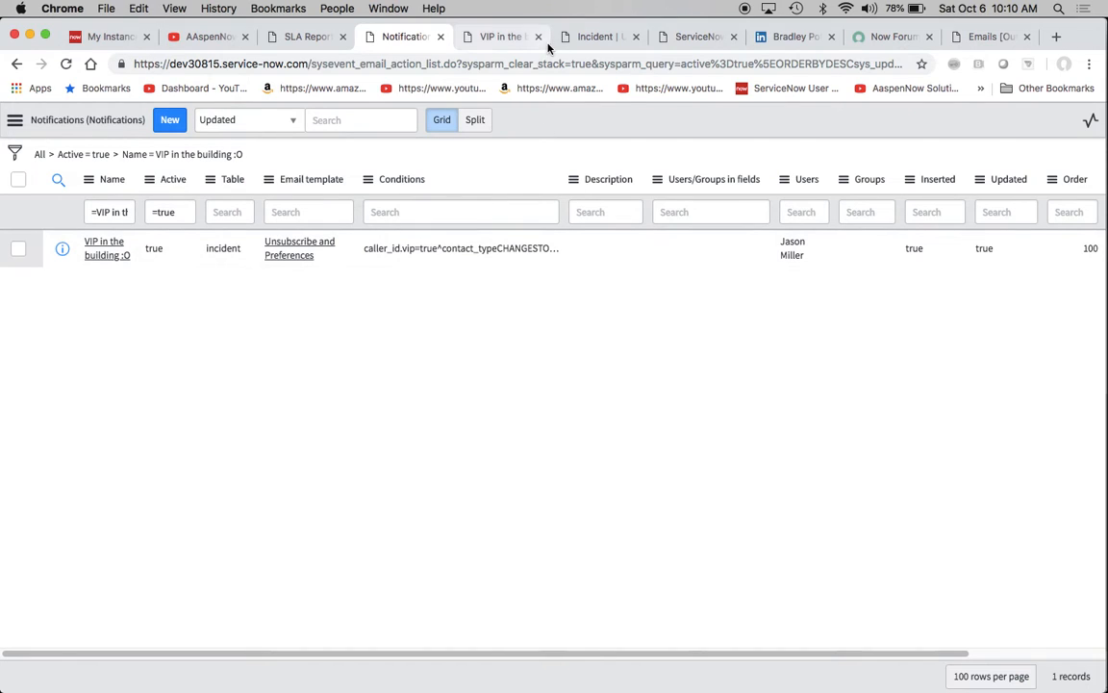
- Open the "VIP in the building :O" notification and review its name, table, send trigger and conditions, including the Caller.VIP field choice
{"action": "left_click", "coordinate": [495, 38]}
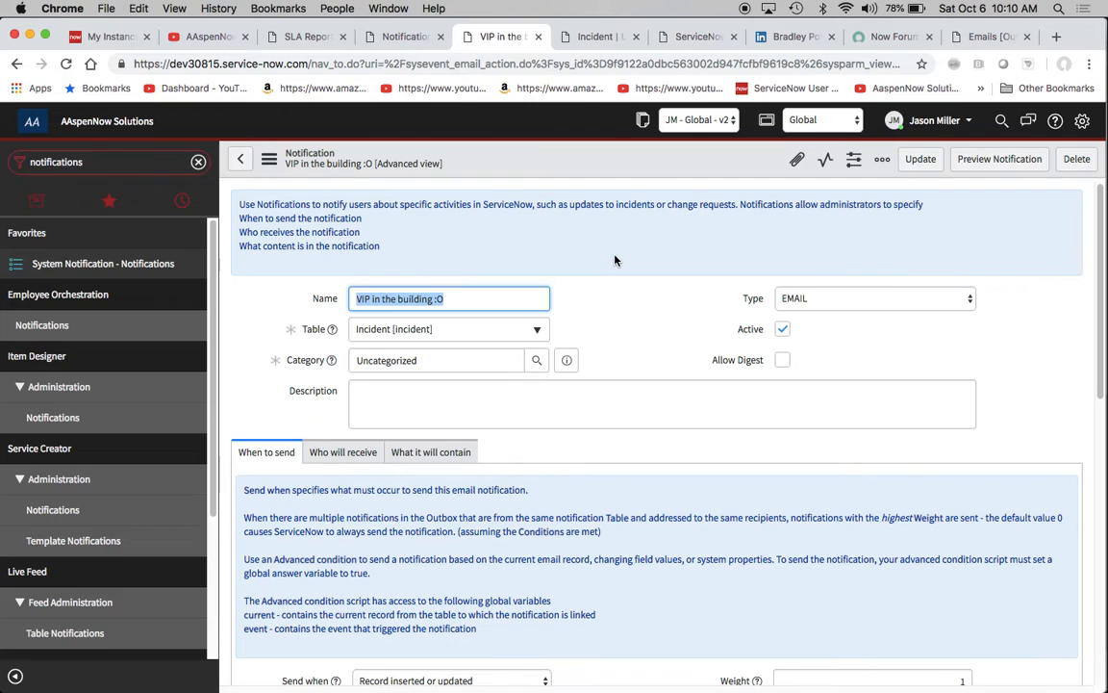
{"action": "scroll", "coordinate": [615, 259], "scroll_direction": "down", "scroll_amount": 4}
{"action": "scroll", "coordinate": [559, 243], "scroll_direction": "up", "scroll_amount": 2}
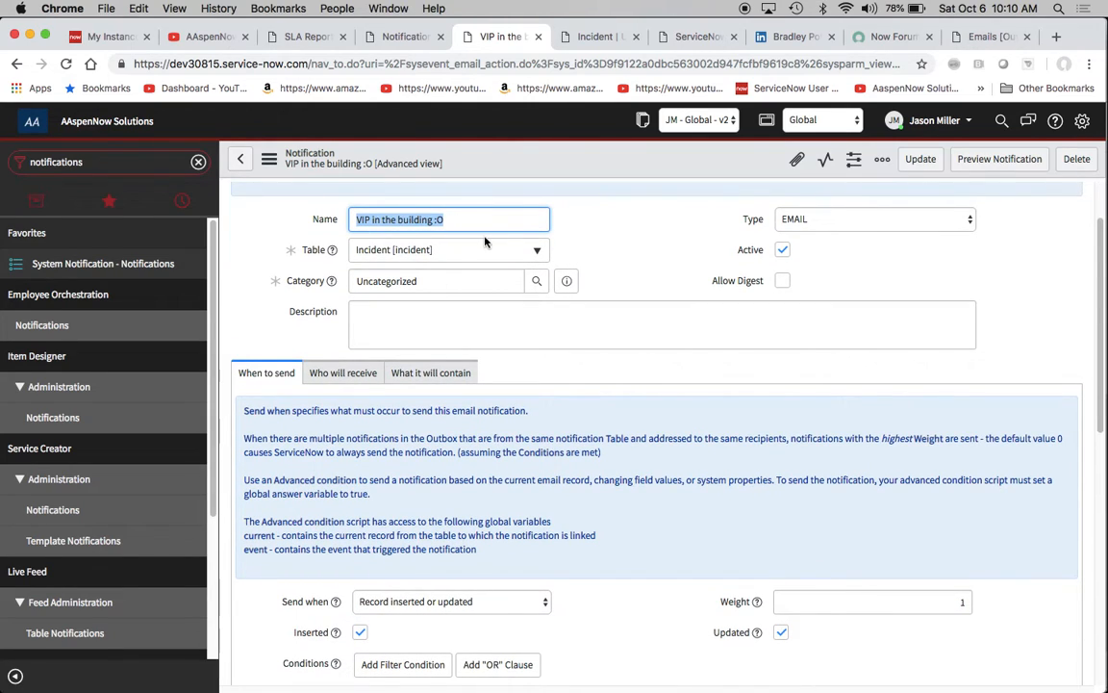
{"action": "scroll", "coordinate": [635, 255], "scroll_direction": "down", "scroll_amount": 1}
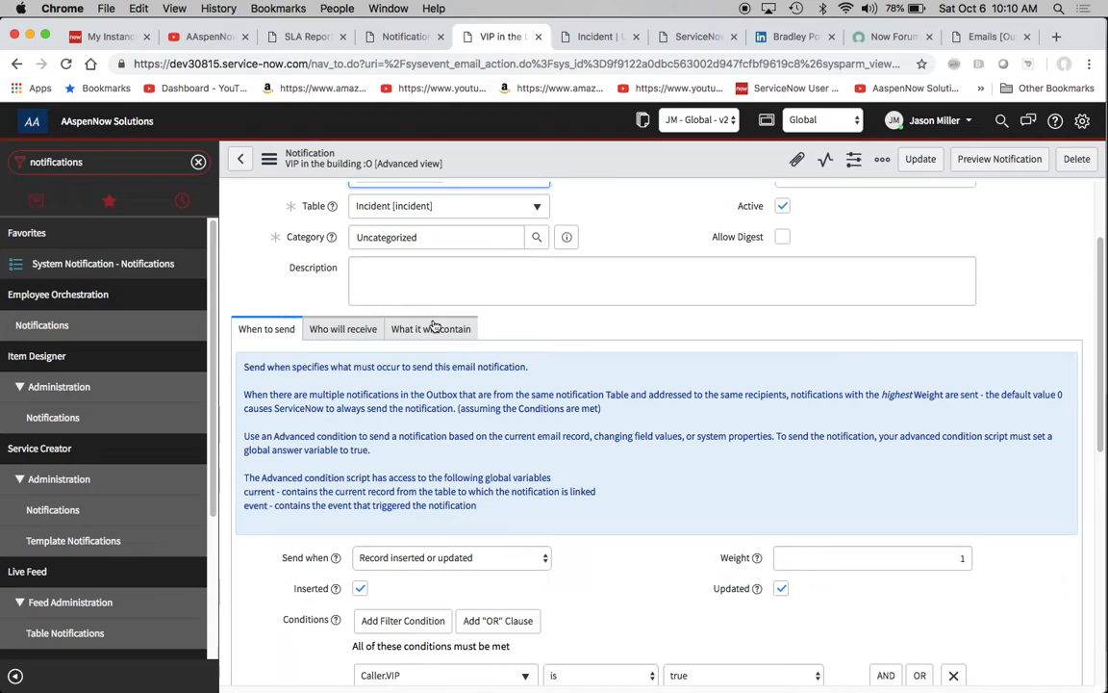
{"action": "scroll", "coordinate": [440, 331], "scroll_direction": "down", "scroll_amount": 3}
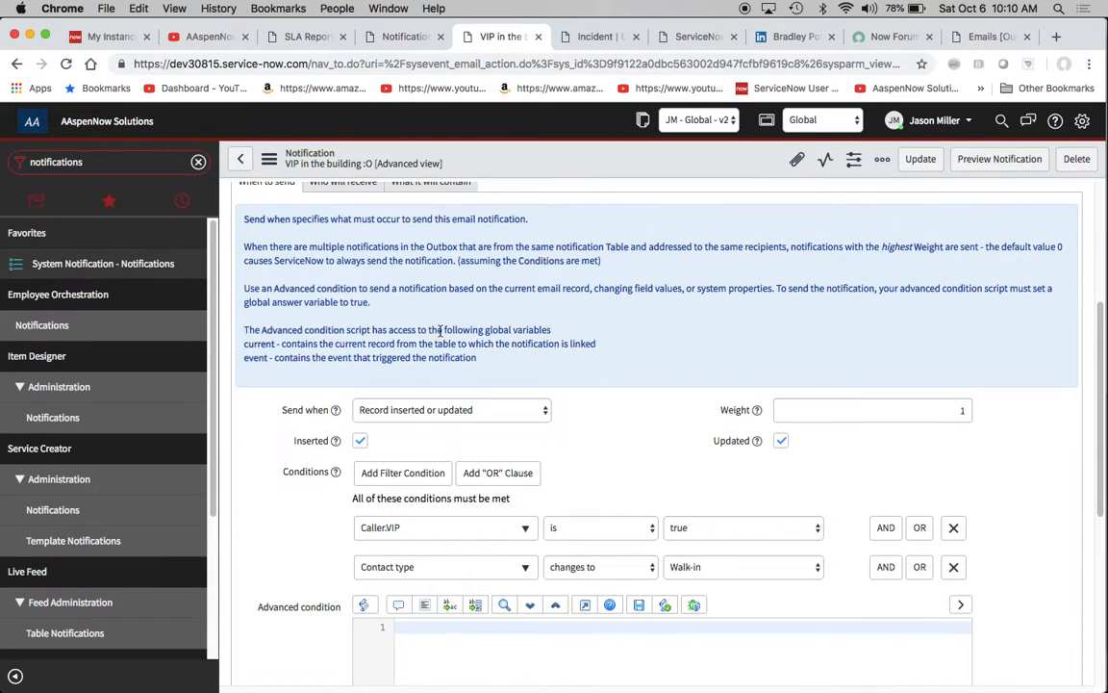
{"action": "scroll", "coordinate": [439, 330], "scroll_direction": "down", "scroll_amount": 1}
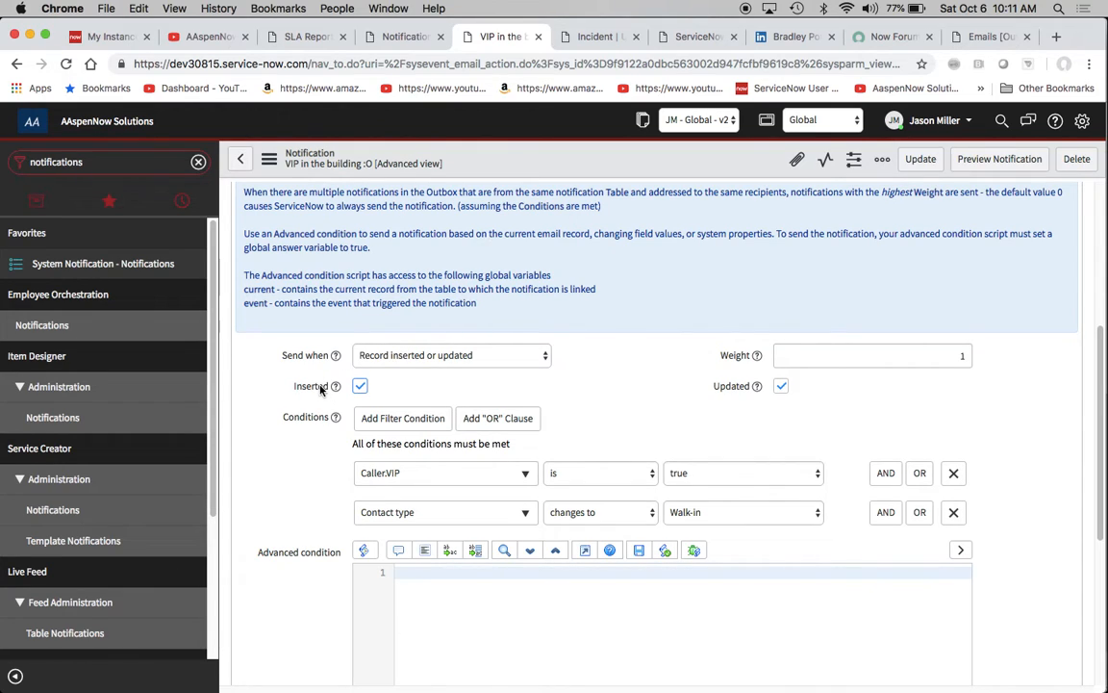
{"action": "scroll", "coordinate": [629, 362], "scroll_direction": "down", "scroll_amount": 2}
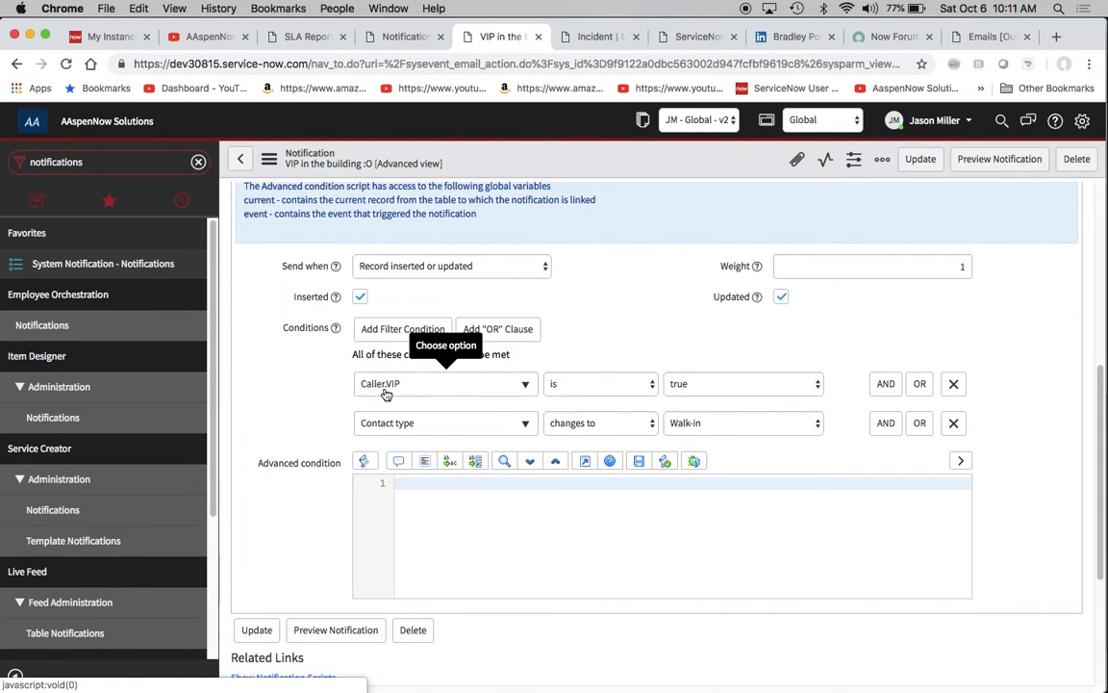
{"action": "left_click", "coordinate": [517, 383]}
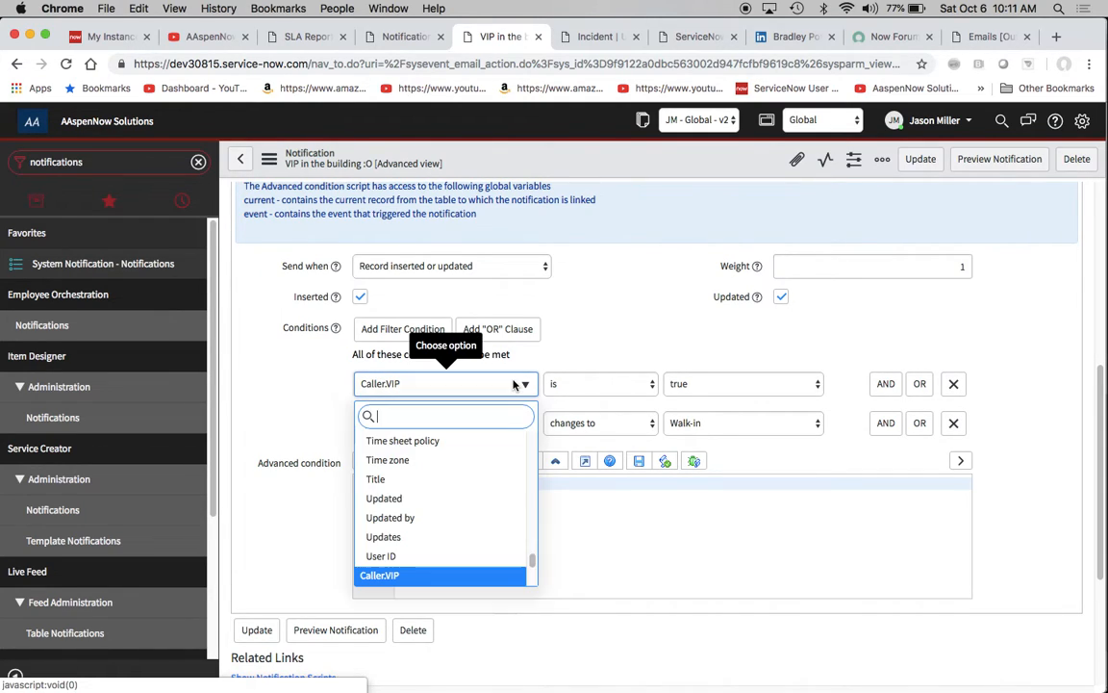
{"action": "left_click", "coordinate": [535, 315]}
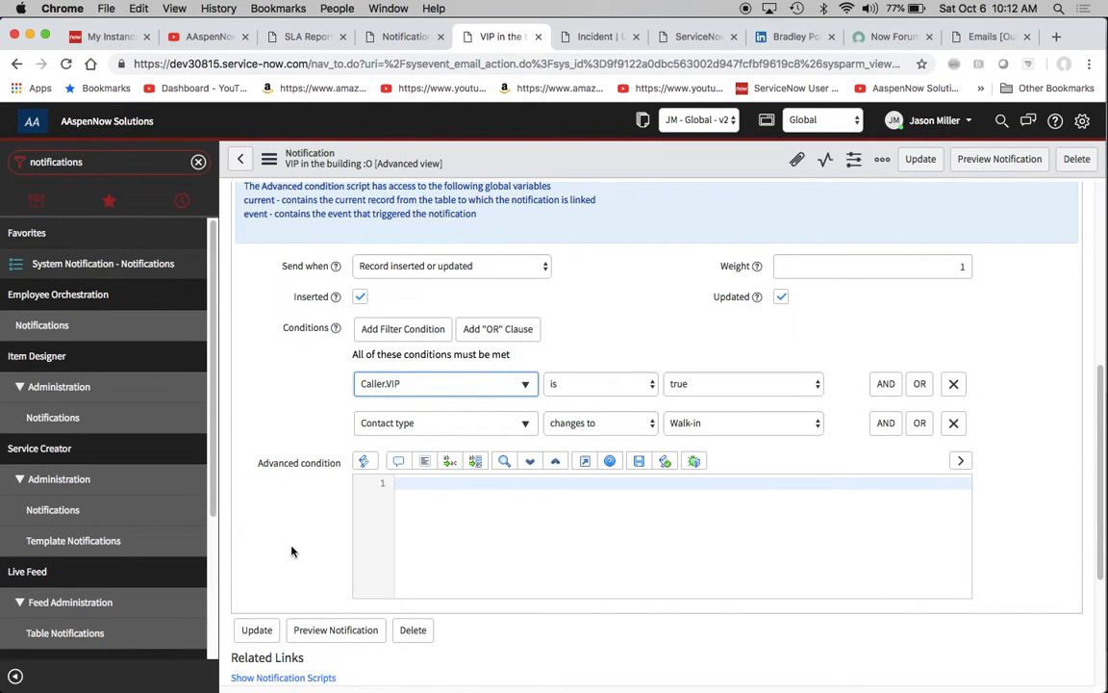
- Add a third AND condition and, through Show Related Fields, set its field to the Caller's User fields
{"action": "left_click", "coordinate": [886, 429]}
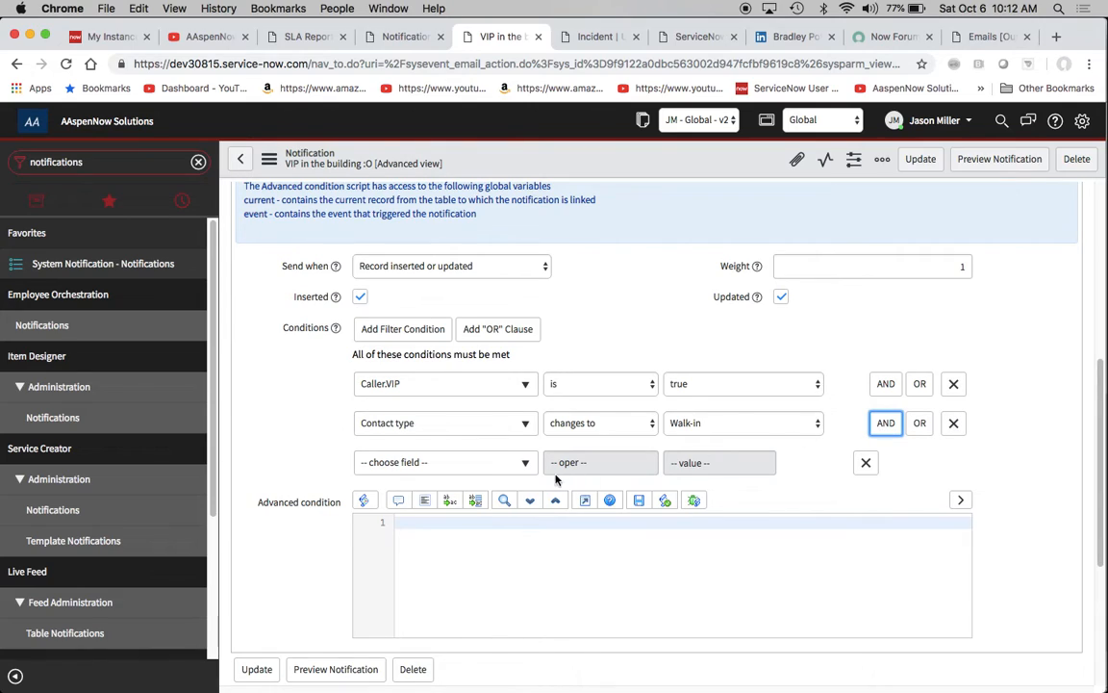
{"action": "left_click", "coordinate": [523, 468]}
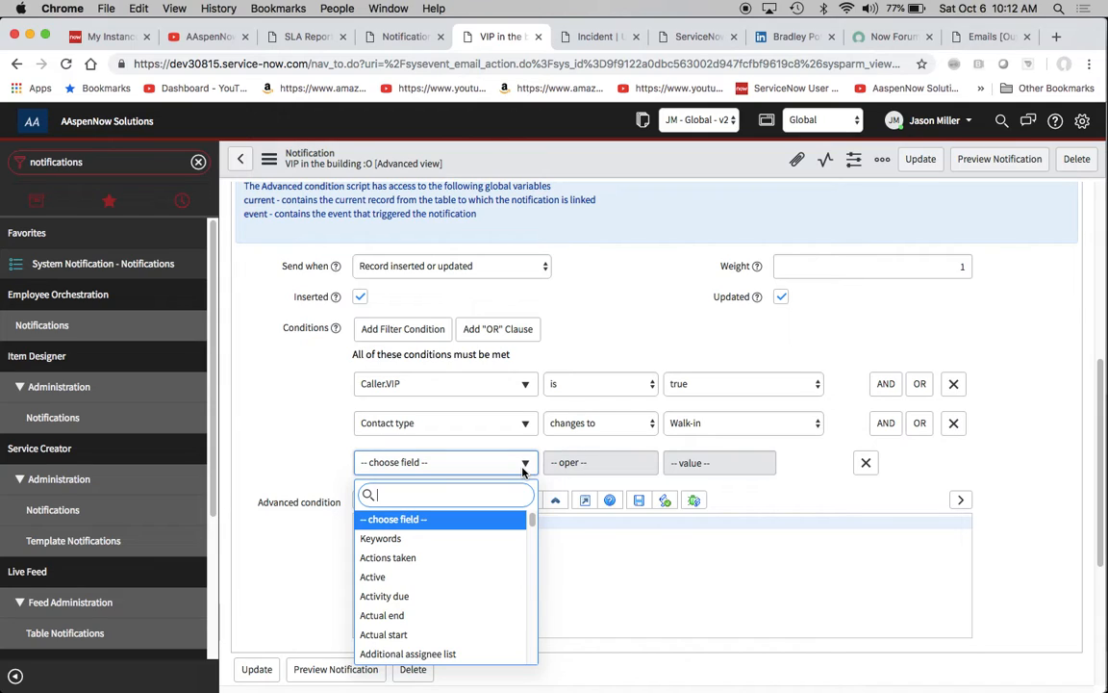
{"action": "type", "text": "sho"}
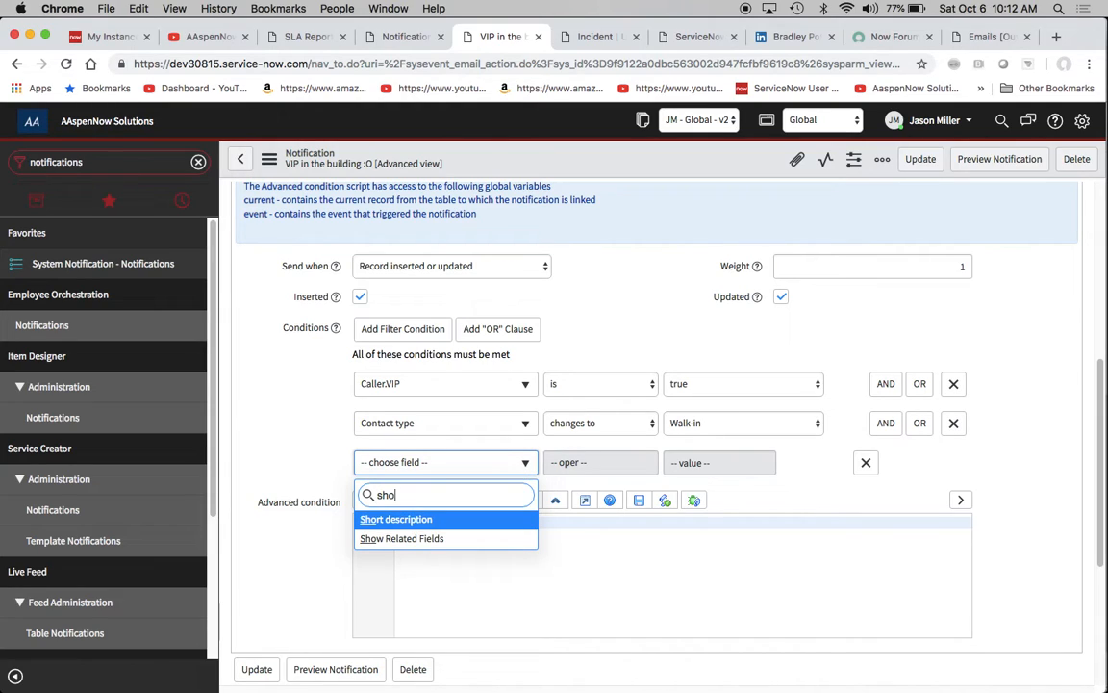
{"action": "key", "text": "Return"}
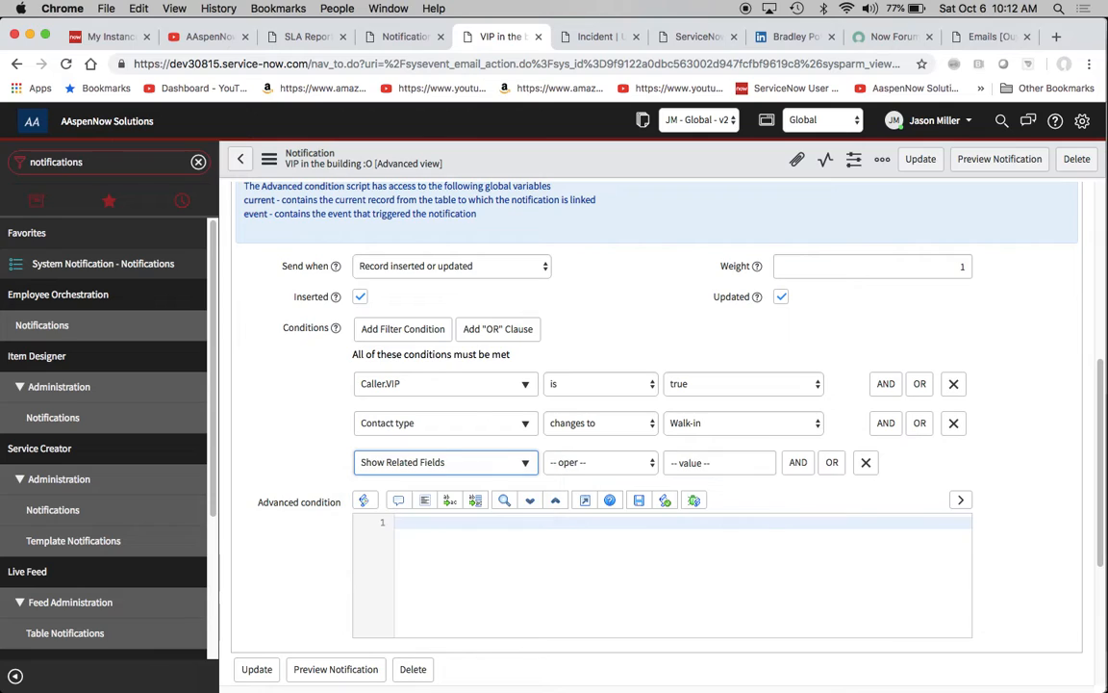
{"action": "left_click", "coordinate": [526, 463]}
{"action": "type", "text": "call"}
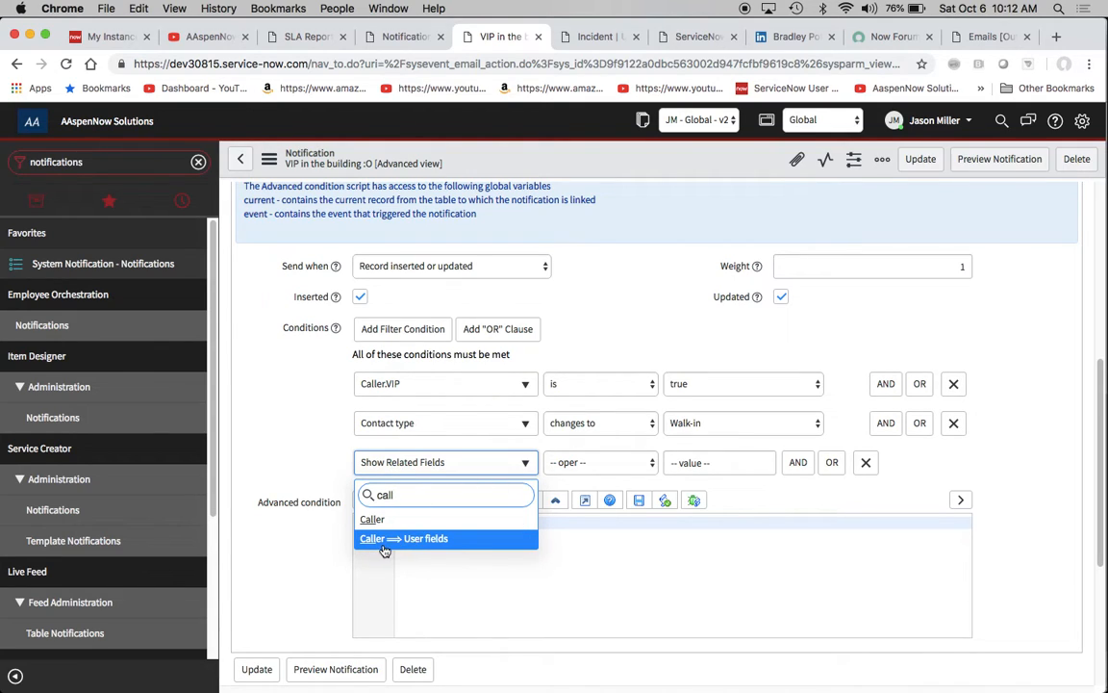
{"action": "left_click", "coordinate": [460, 539]}
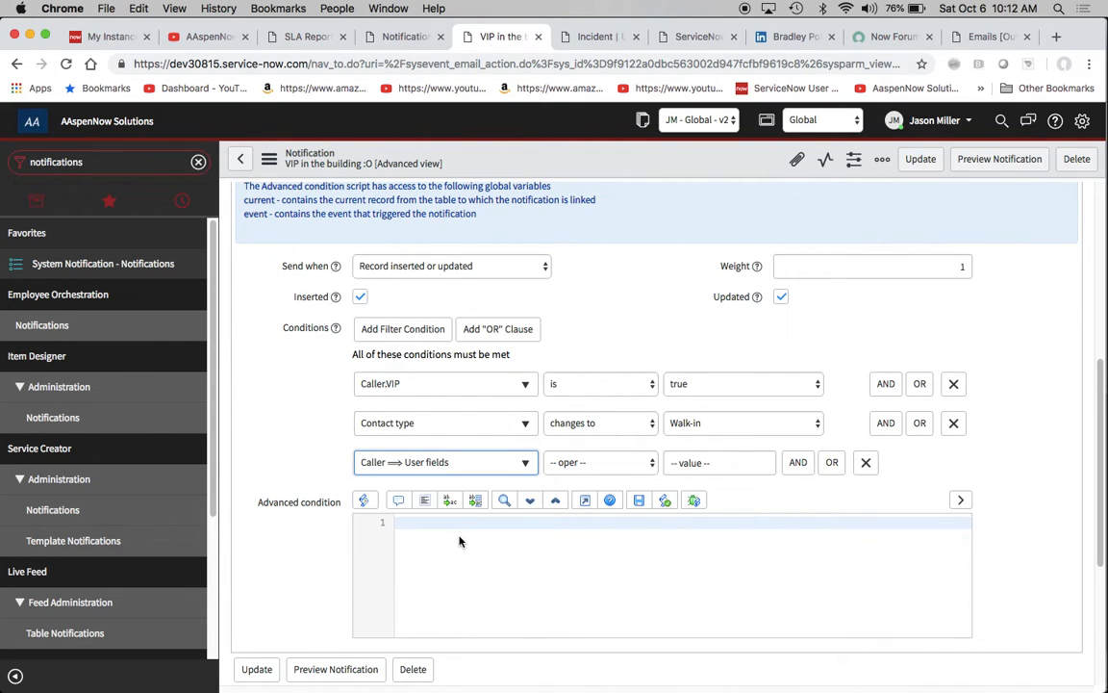
- Search the Caller's user fields for "vip" without choosing one, and remove the third condition
{"action": "left_click", "coordinate": [525, 462]}
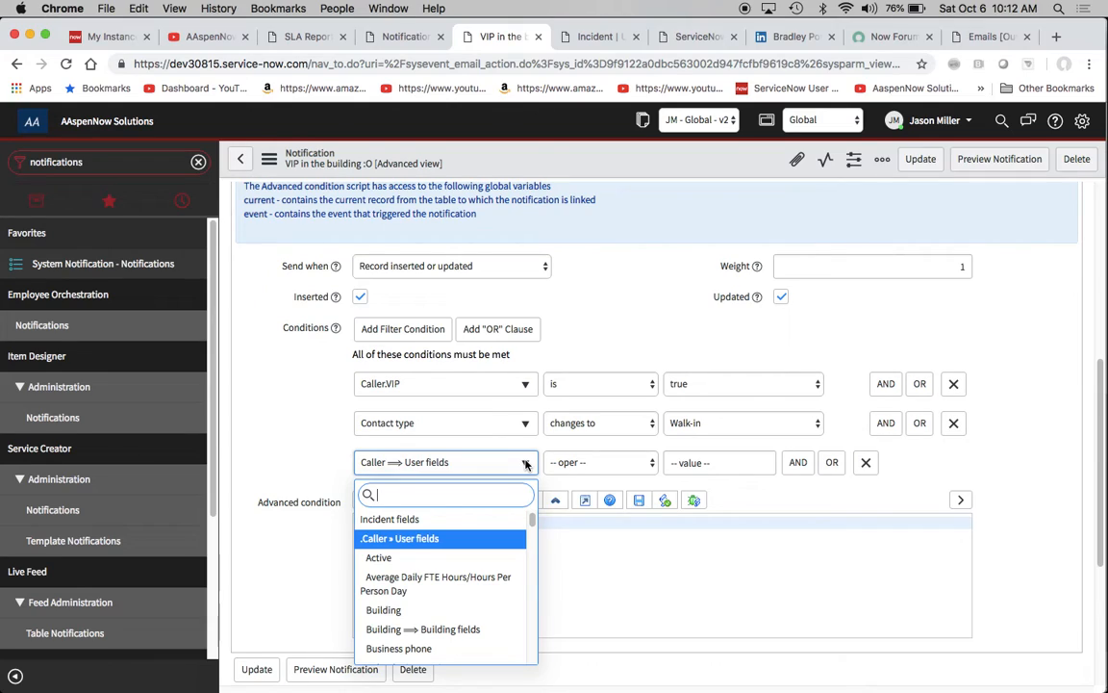
{"action": "type", "text": "vip"}
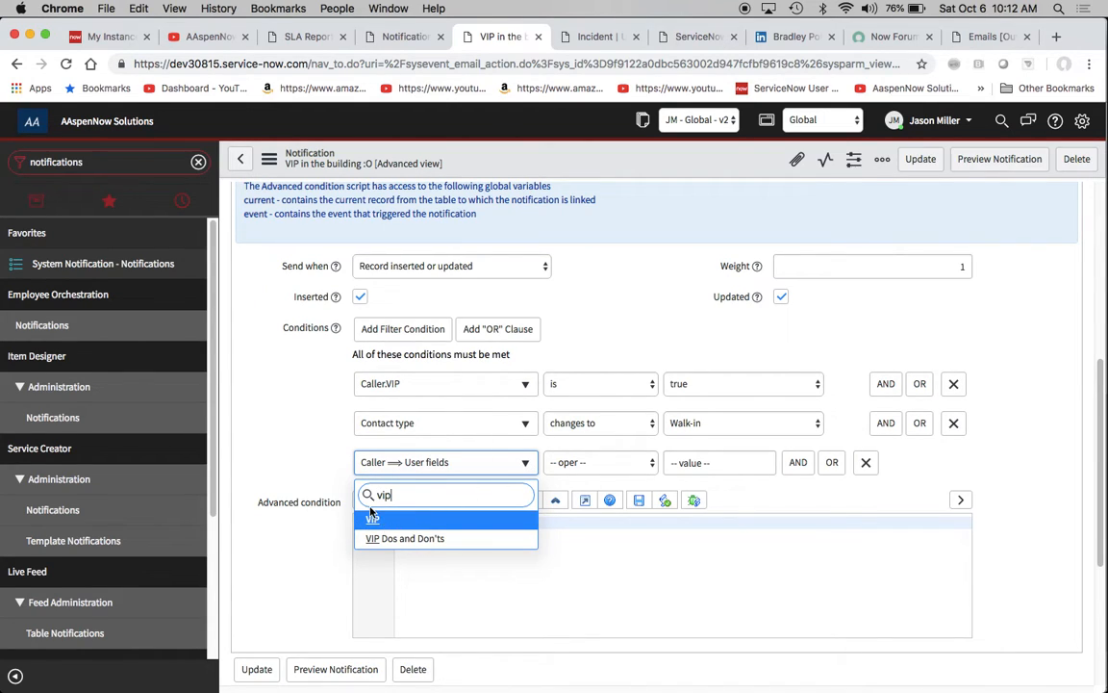
{"action": "left_click", "coordinate": [293, 460]}
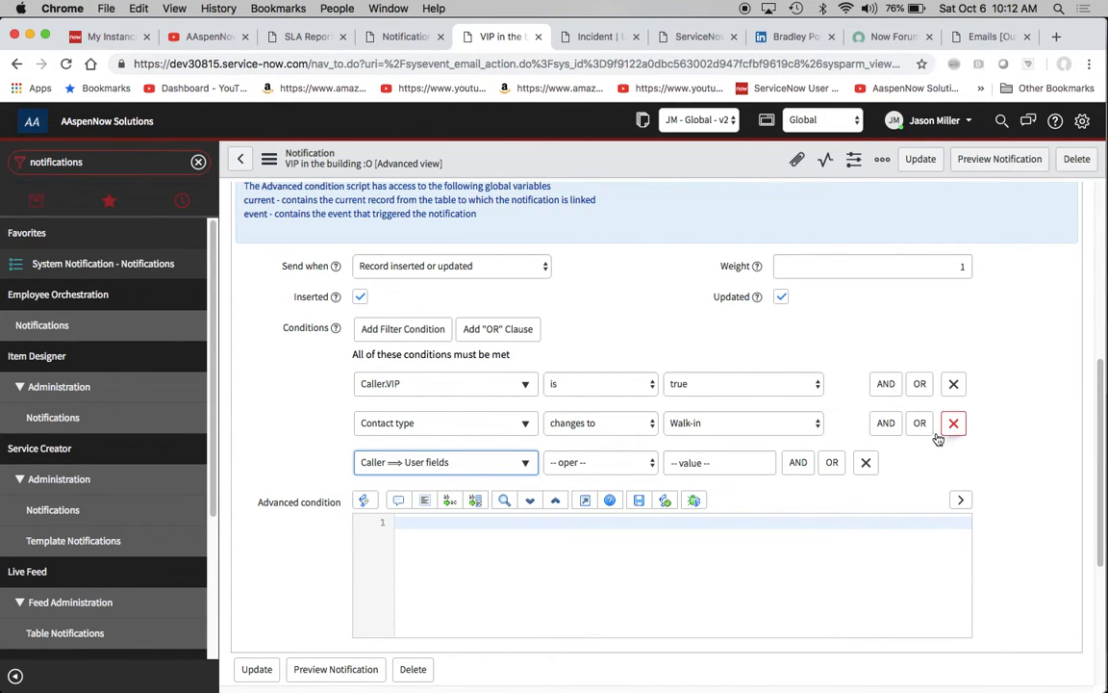
{"action": "left_click", "coordinate": [865, 462]}
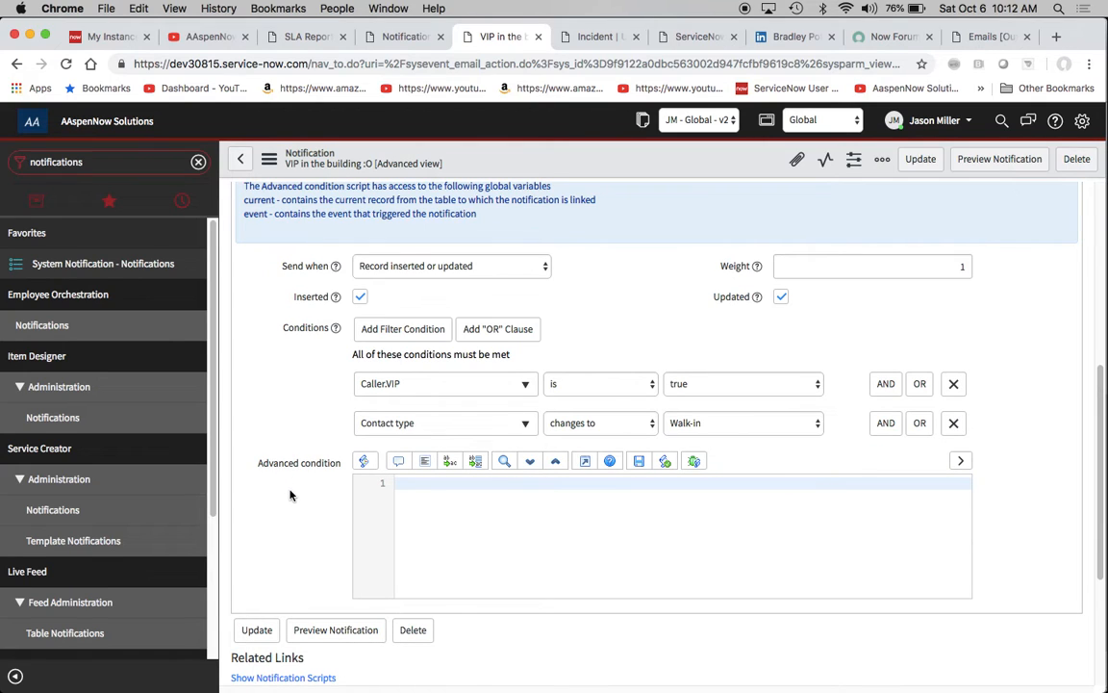
- Switch the notification form from the Advanced view to the Default view and review its sending conditions
{"action": "scroll", "coordinate": [290, 495], "scroll_direction": "down", "scroll_amount": 3}
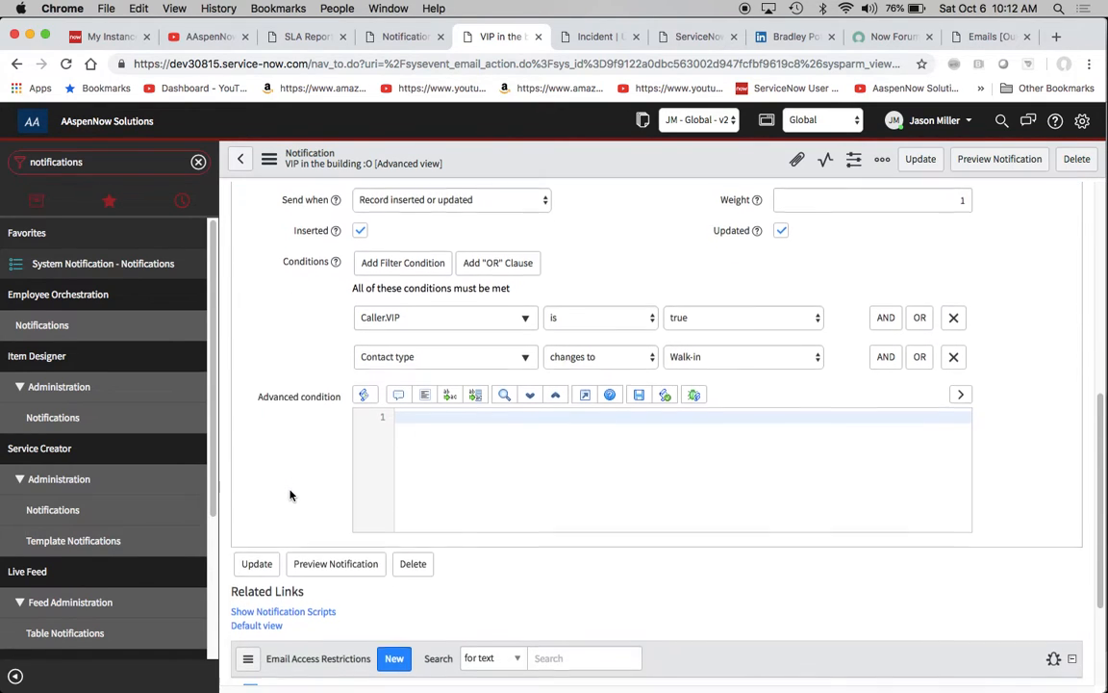
{"action": "left_click", "coordinate": [252, 547]}
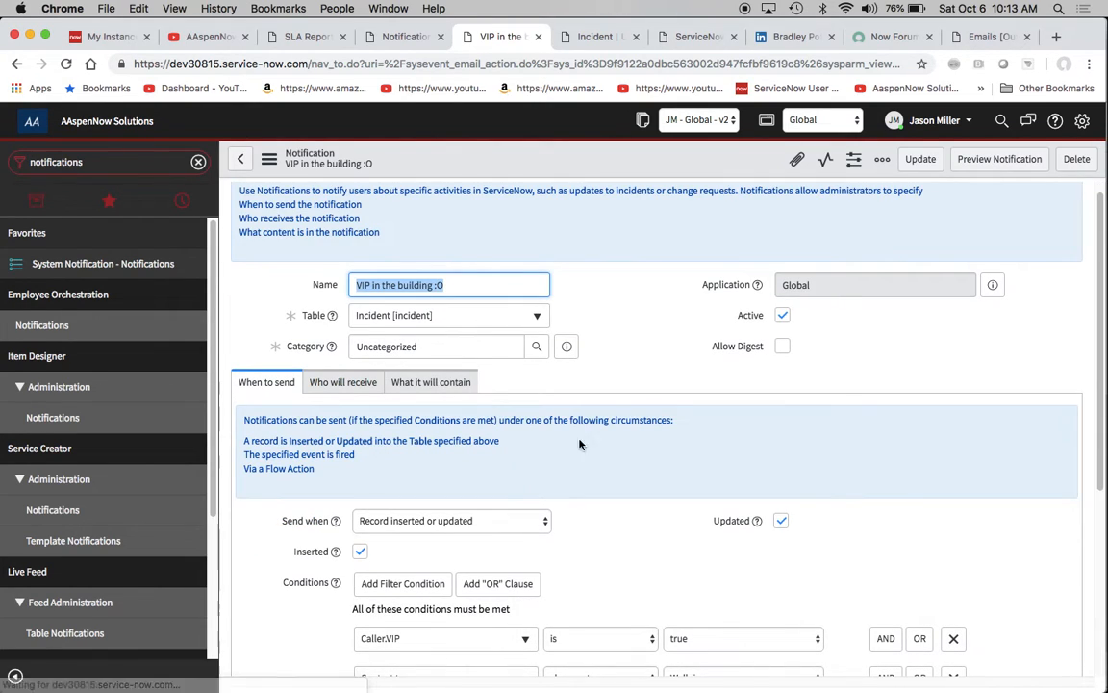
{"action": "scroll", "coordinate": [656, 467], "scroll_direction": "down", "scroll_amount": 3}
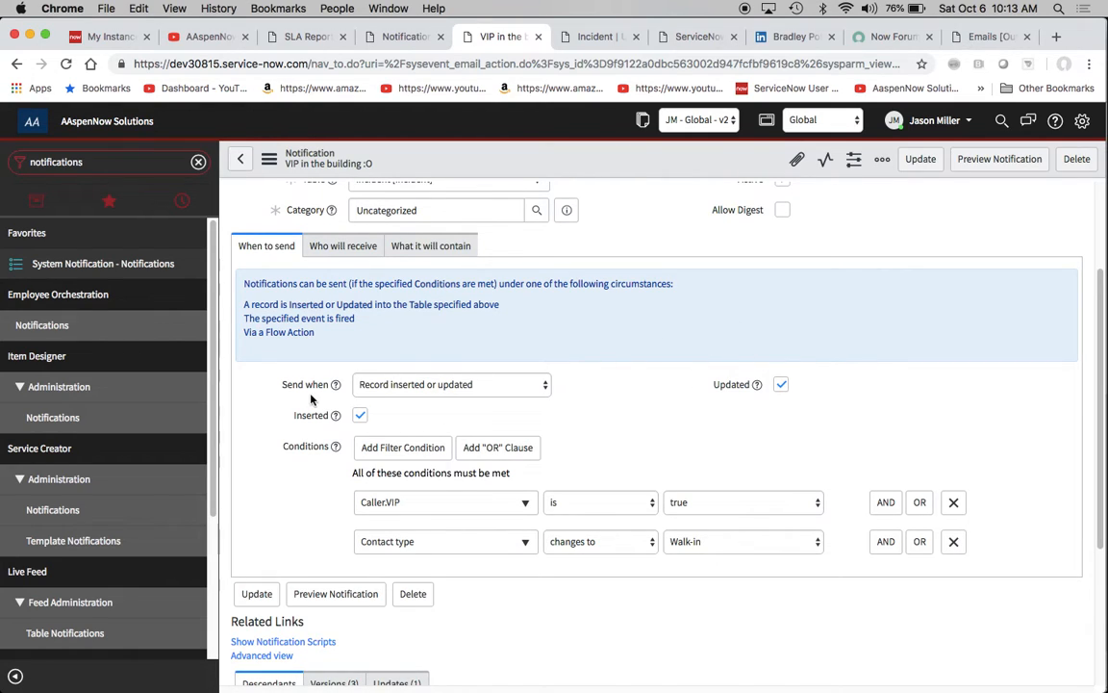
- In the notification's recipient settings, unlock Users/Groups in fields and expand Assigned to into its related user fields
{"action": "left_click", "coordinate": [331, 249]}
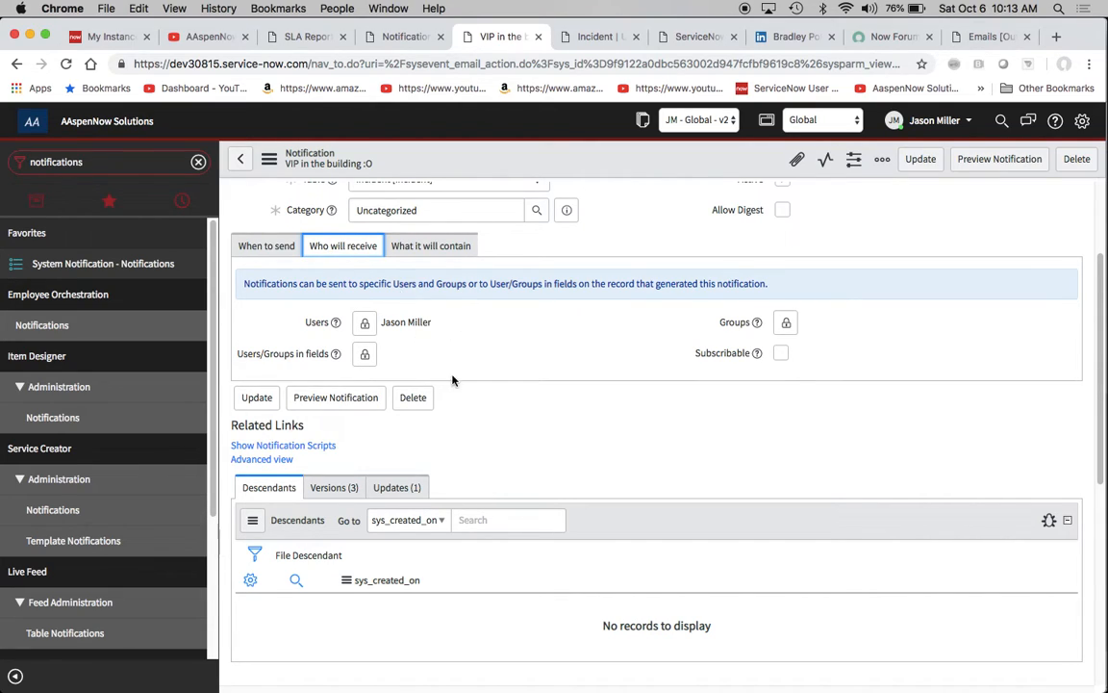
{"action": "left_click", "coordinate": [364, 354]}
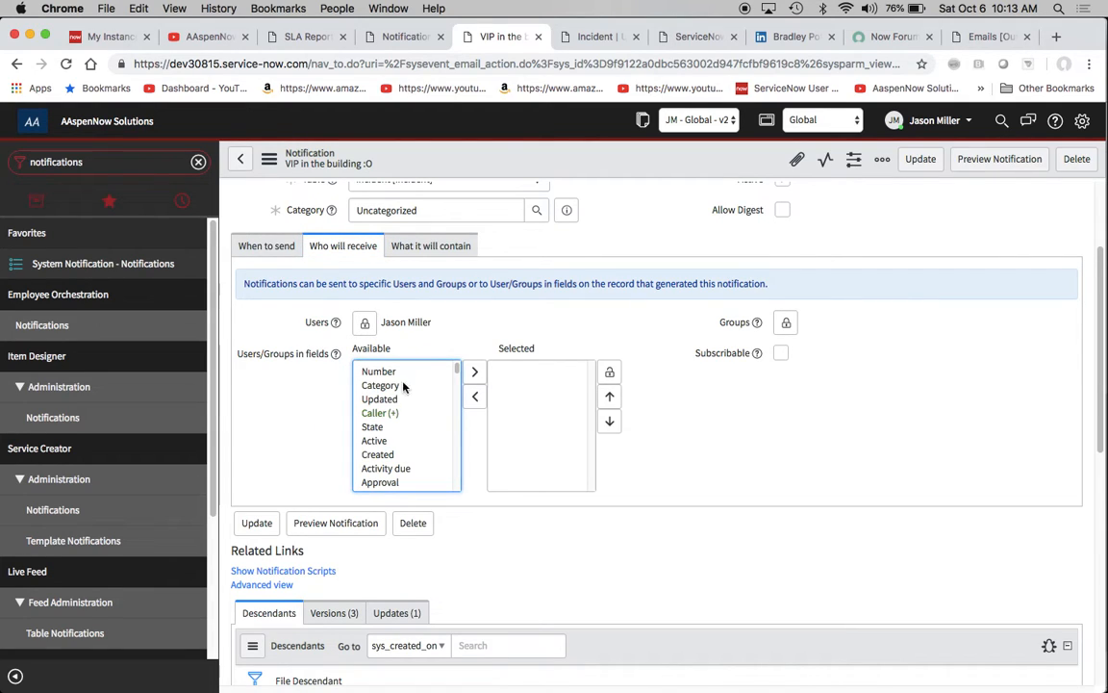
{"action": "scroll", "coordinate": [413, 433], "scroll_direction": "down", "scroll_amount": 3}
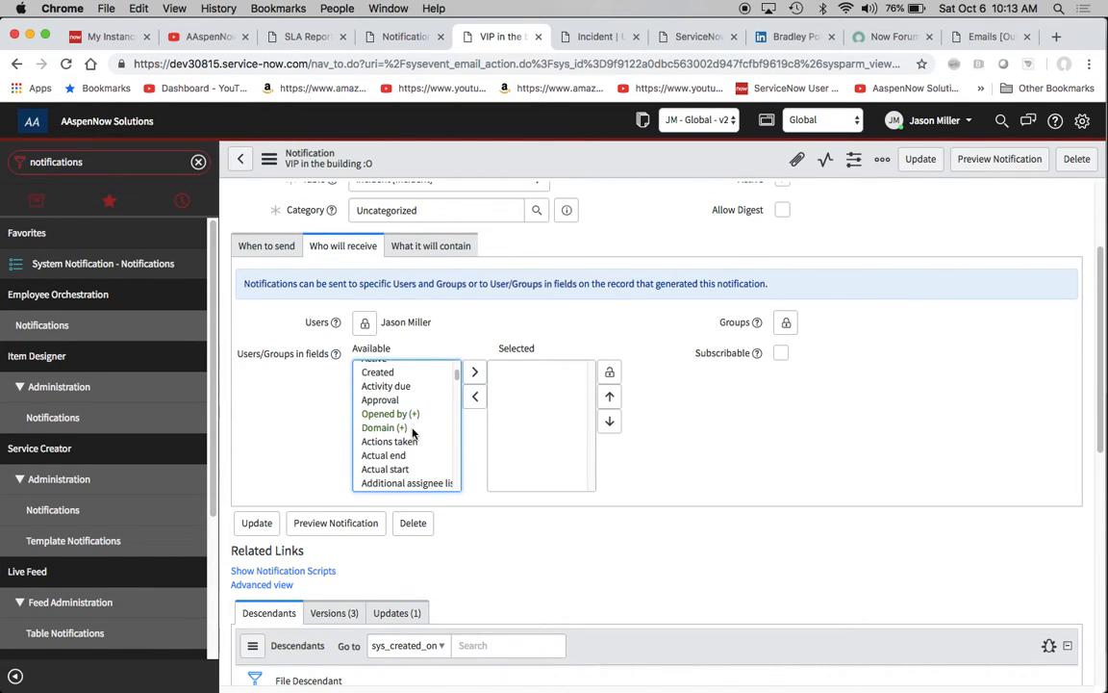
{"action": "scroll", "coordinate": [413, 433], "scroll_direction": "down", "scroll_amount": 4}
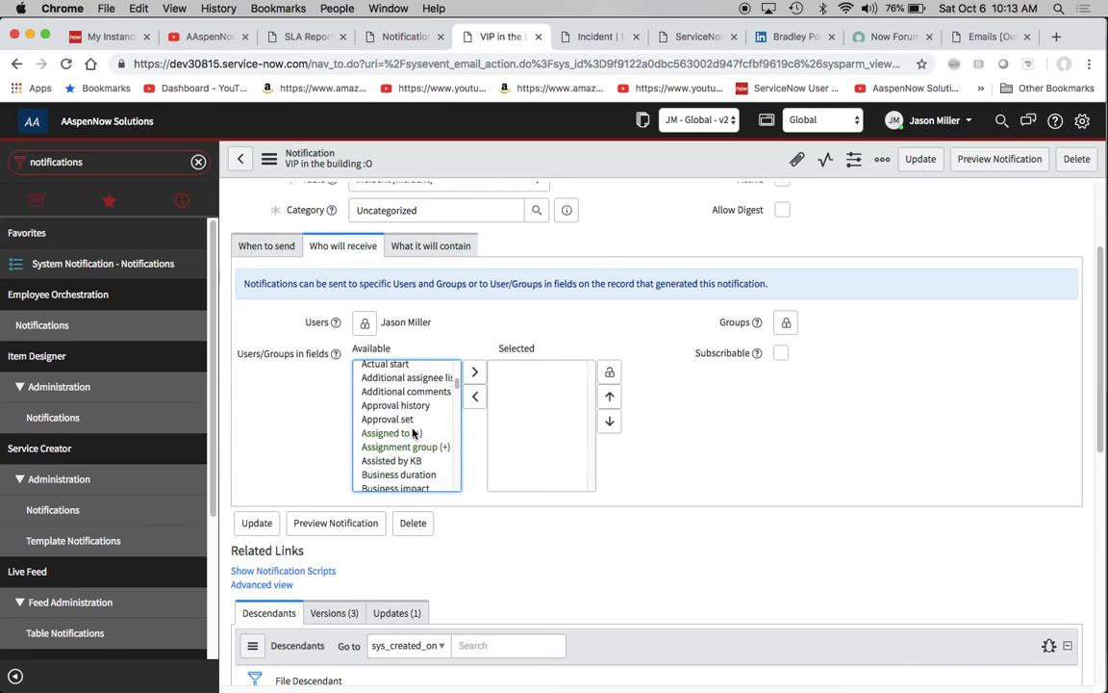
{"action": "left_click", "coordinate": [383, 433]}
{"action": "left_click", "coordinate": [474, 371]}
- Add Assigned to.Manager to the notification's Users/Groups in fields recipients and lock the selection
{"action": "scroll", "coordinate": [412, 429], "scroll_direction": "down", "scroll_amount": 5}
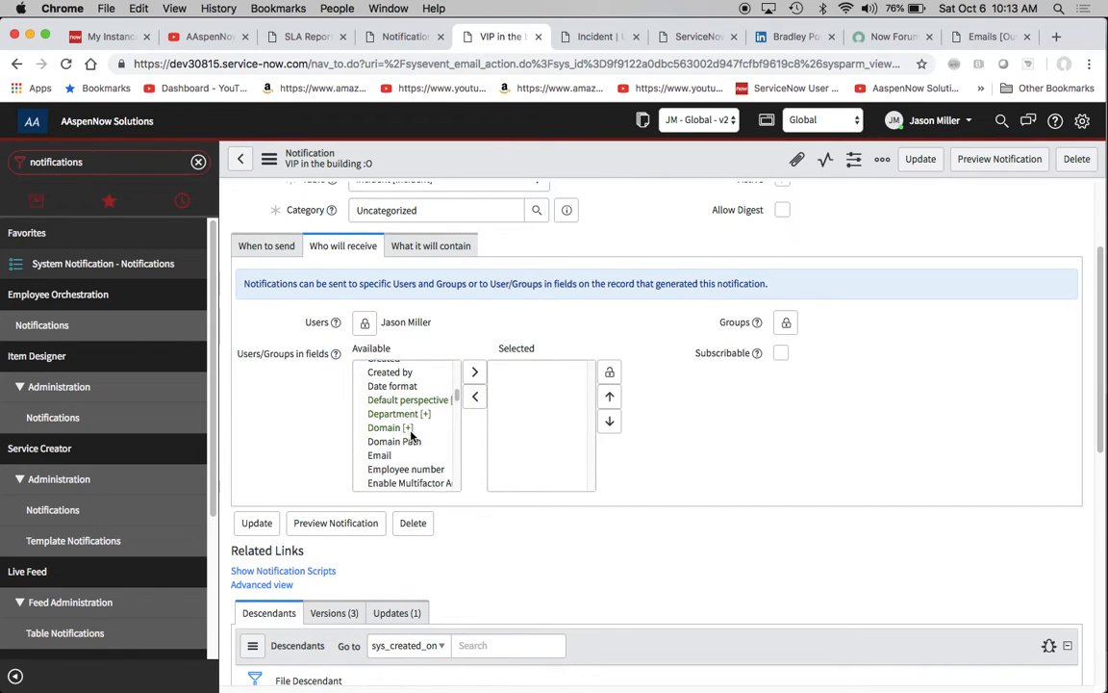
{"action": "scroll", "coordinate": [412, 433], "scroll_direction": "down", "scroll_amount": 3}
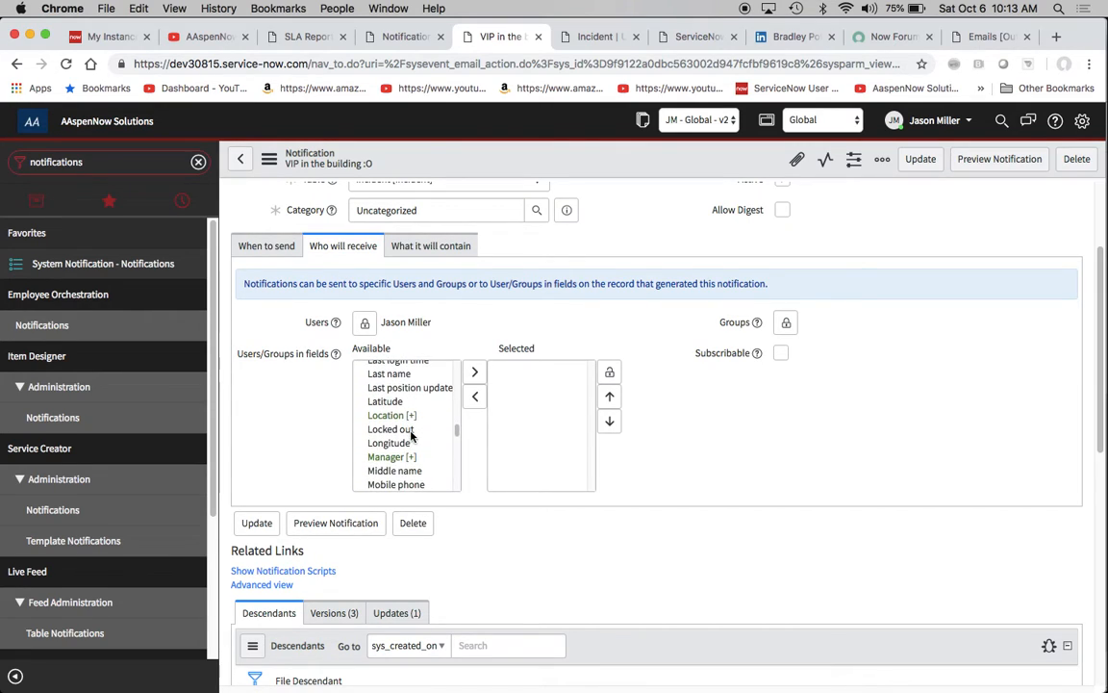
{"action": "left_click", "coordinate": [388, 427]}
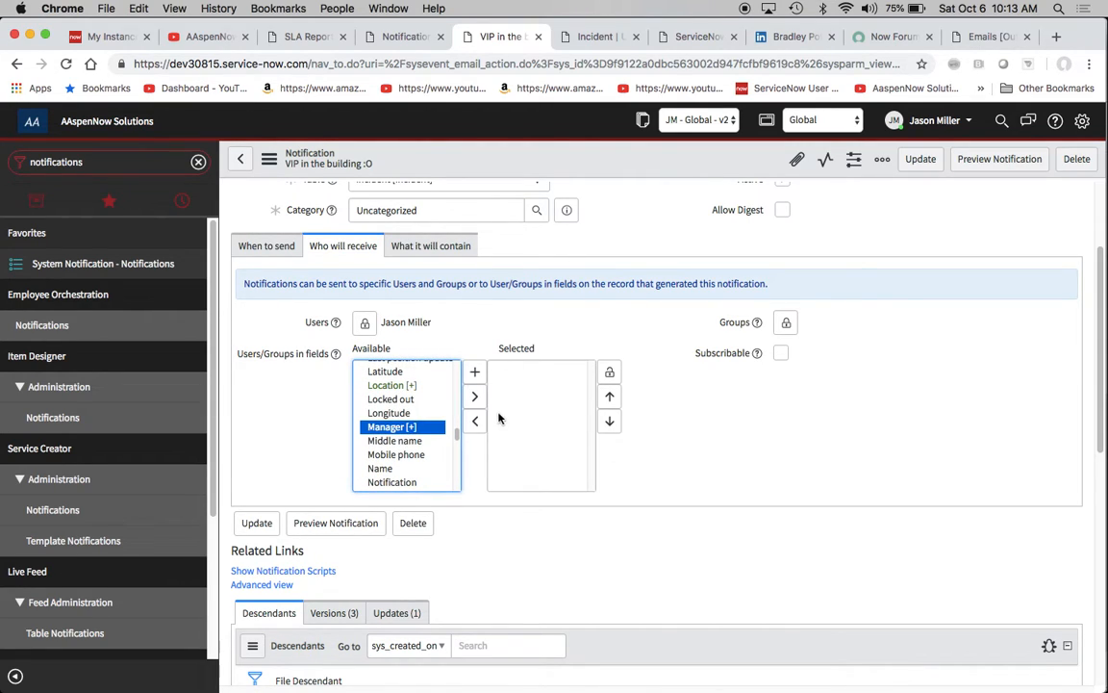
{"action": "left_click", "coordinate": [474, 396]}
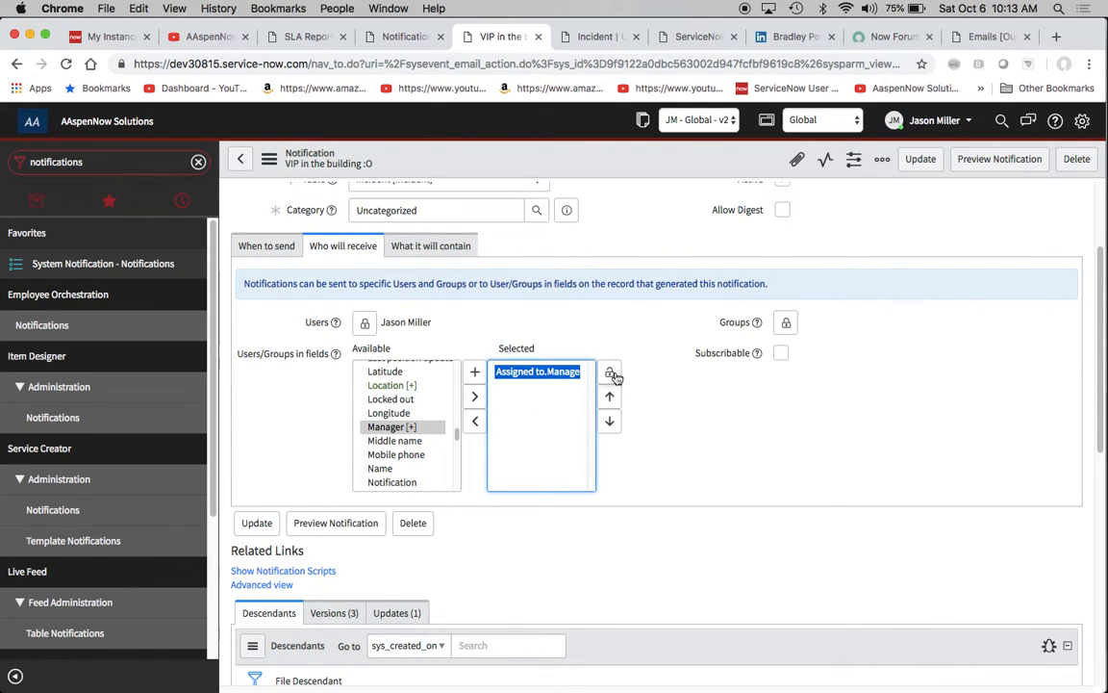
{"action": "left_click", "coordinate": [609, 375]}
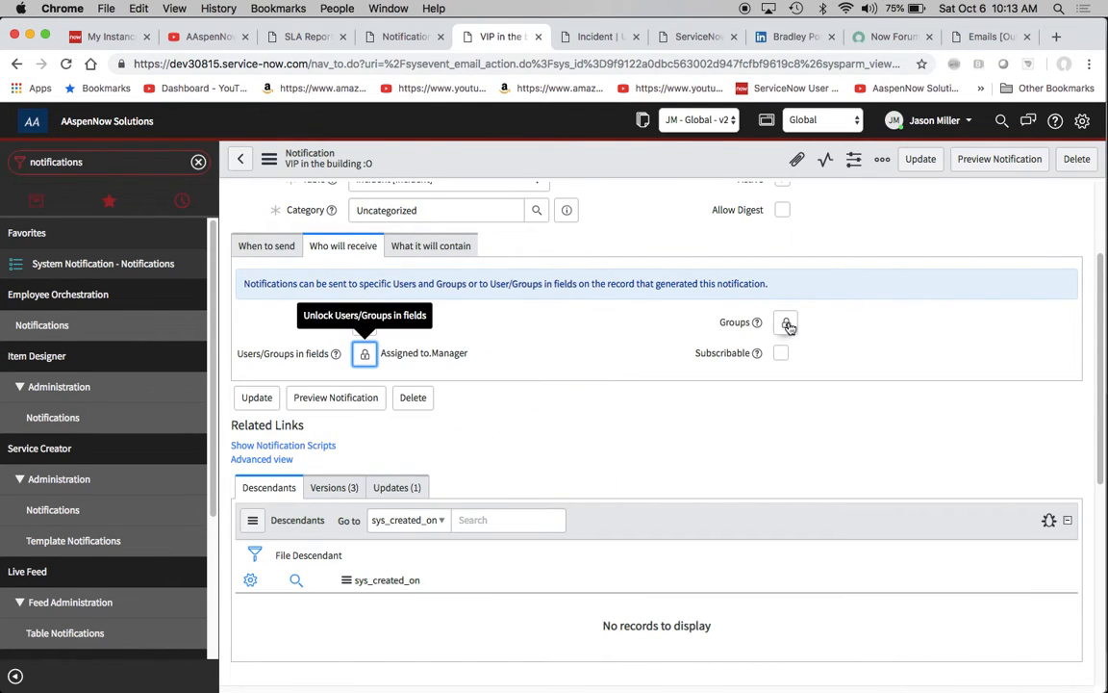
- Open the notification's content settings and review the email template, subject line and HTML message body
{"action": "scroll", "coordinate": [567, 420], "scroll_direction": "up", "scroll_amount": 2}
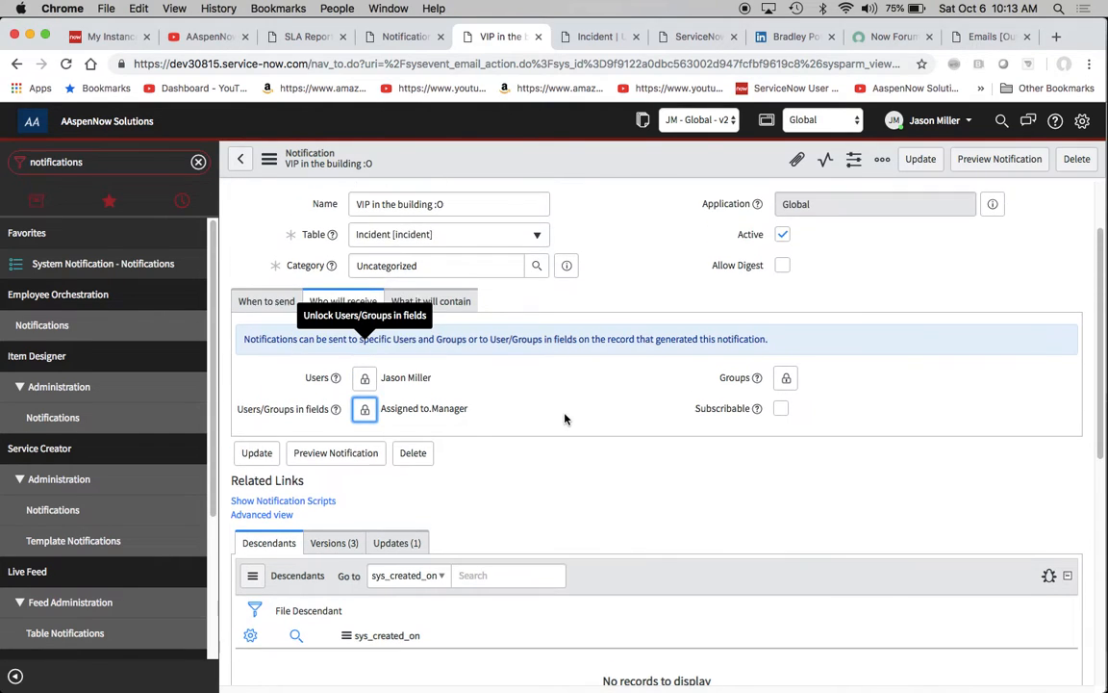
{"action": "left_click", "coordinate": [460, 308]}
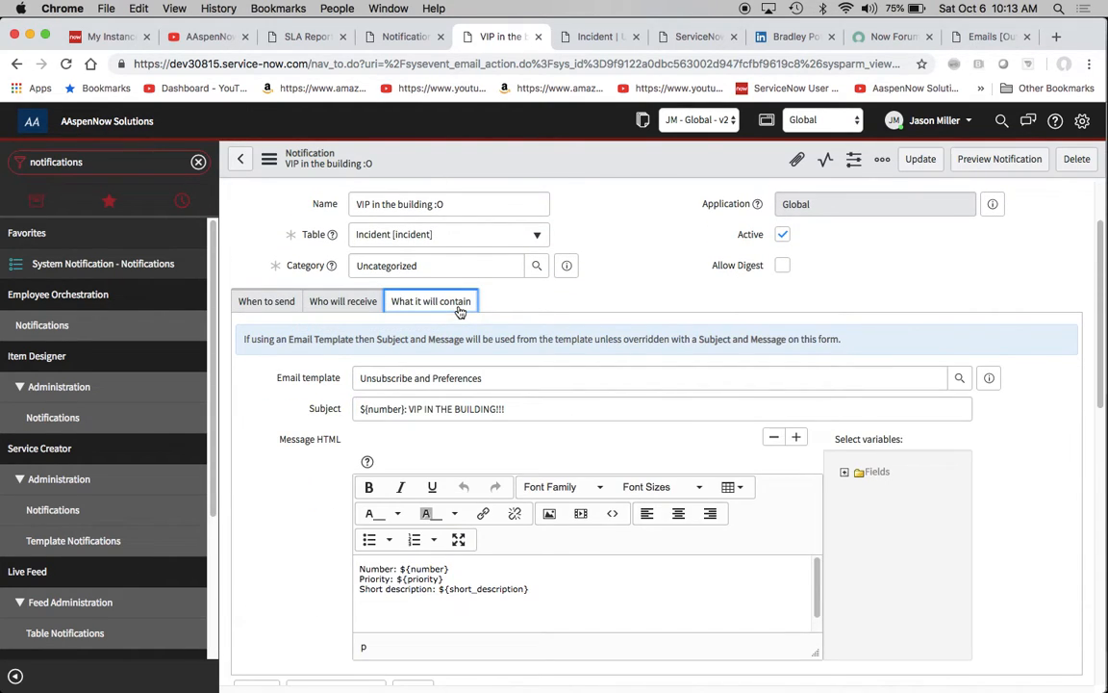
{"action": "left_click_drag", "start_coordinate": [360, 409], "coordinate": [415, 410]}
{"action": "left_click", "coordinate": [415, 410]}
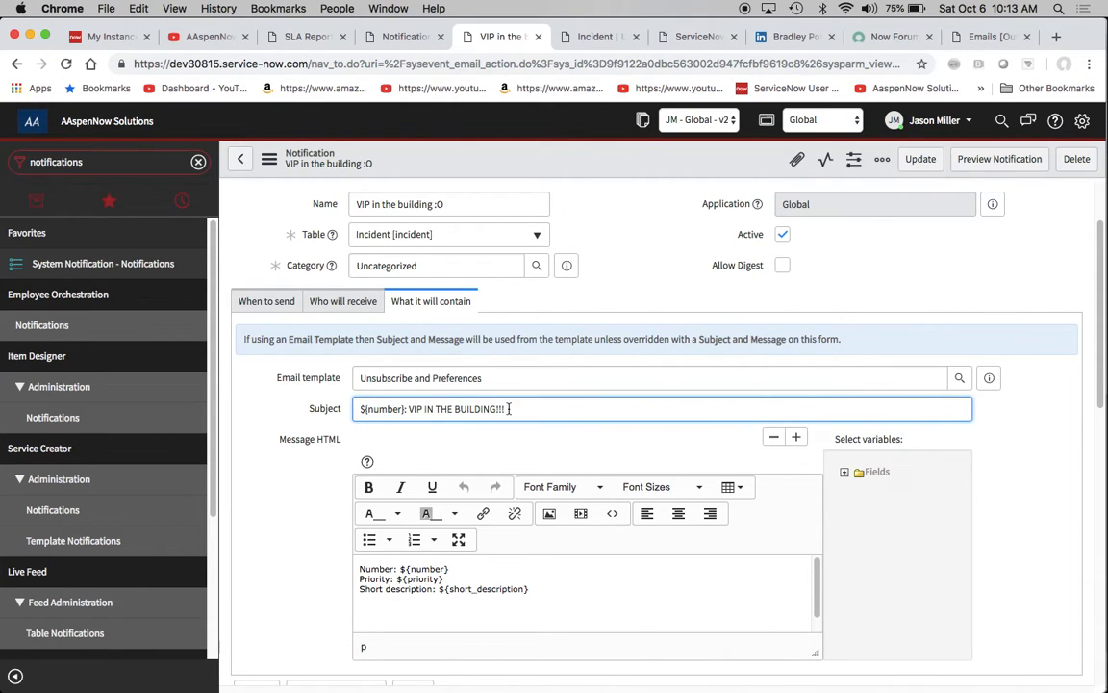
{"action": "scroll", "coordinate": [545, 468], "scroll_direction": "down", "scroll_amount": 3}
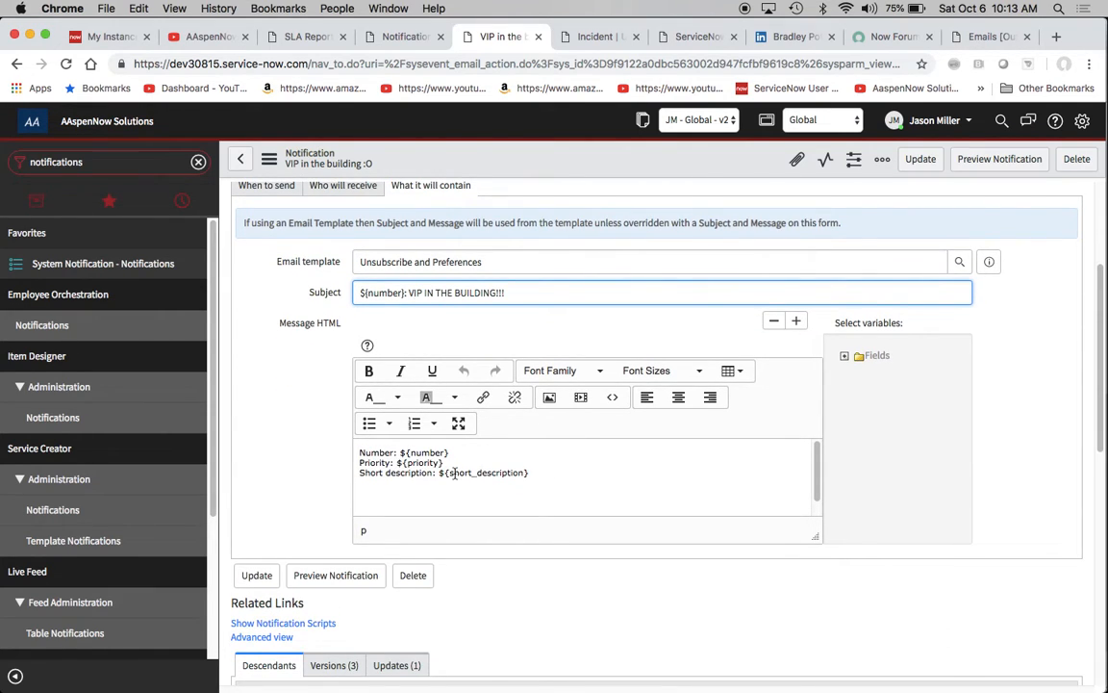
- Expand the Fields tree of variables beside the message body and browse the available incident fields
{"action": "left_click", "coordinate": [846, 356]}
{"action": "scroll", "coordinate": [904, 421], "scroll_direction": "down", "scroll_amount": 4}
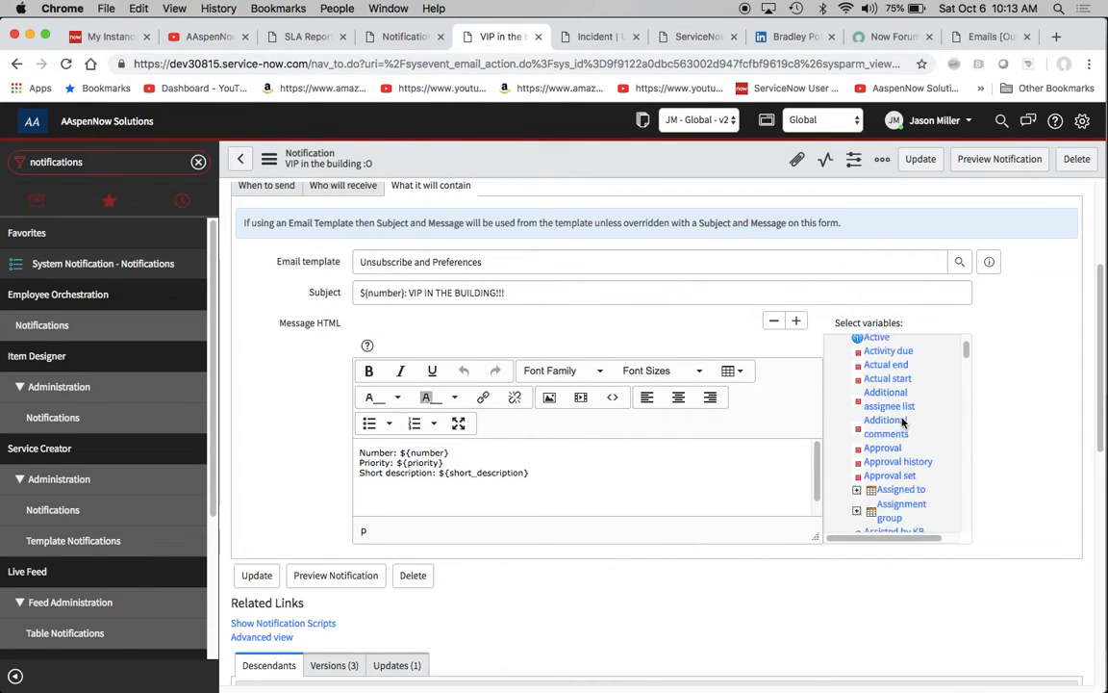
{"action": "scroll", "coordinate": [938, 501], "scroll_direction": "down", "scroll_amount": 10}
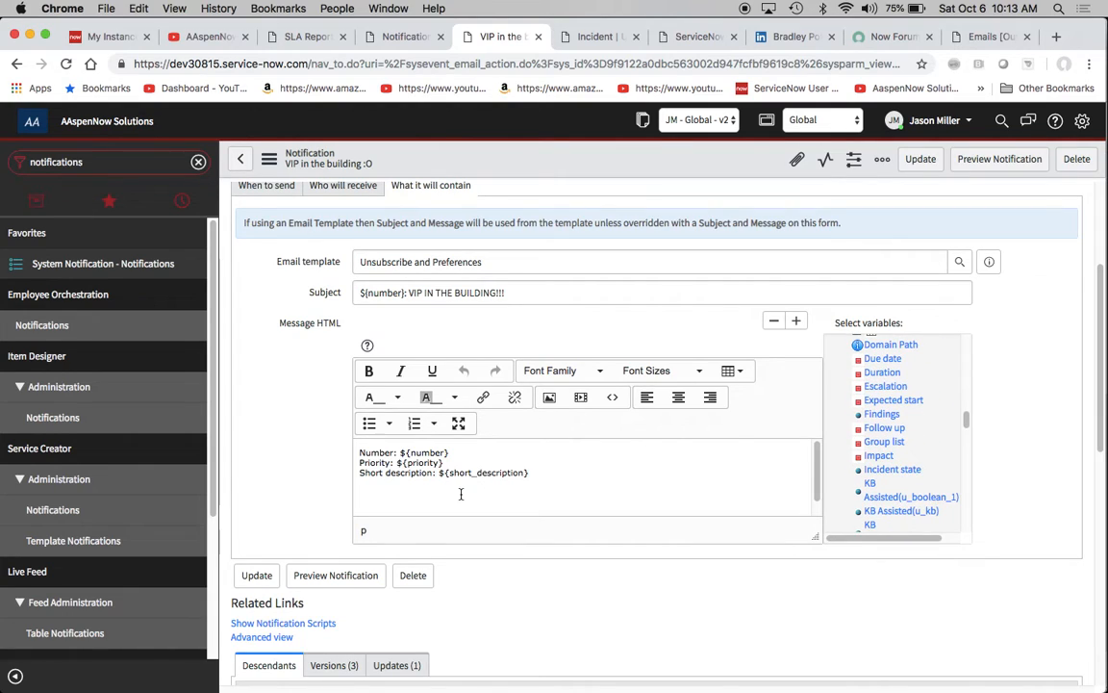
{"action": "left_click", "coordinate": [422, 513]}
{"action": "key", "text": "Down"}
{"action": "key", "text": "Down"}
{"action": "key", "text": "Down"}
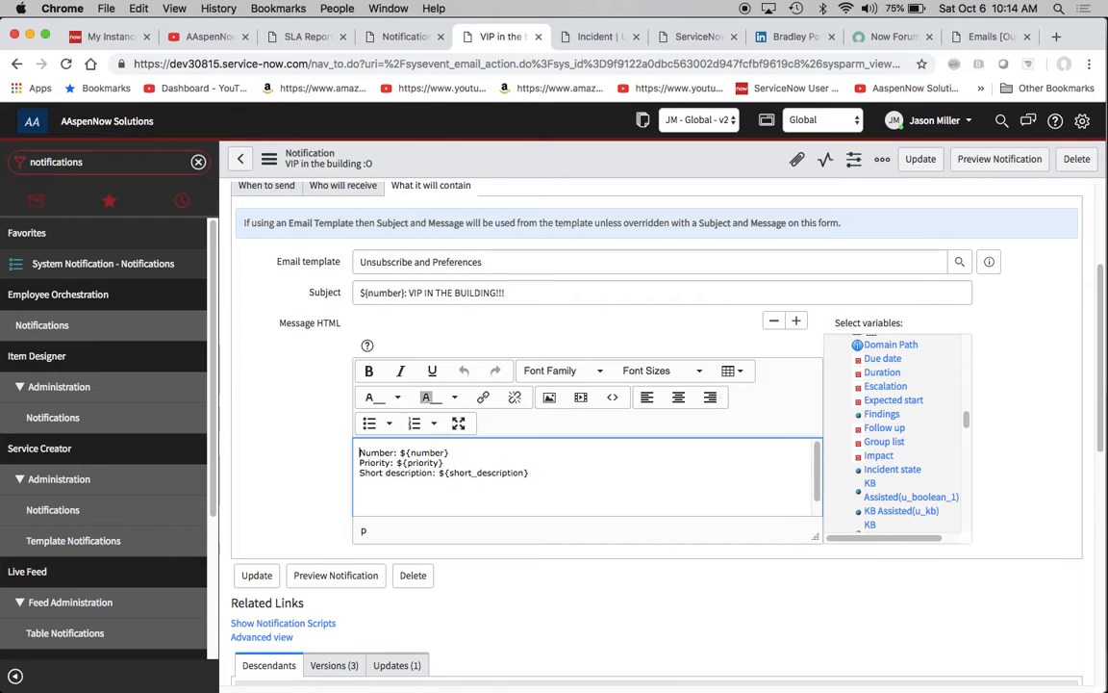
{"action": "key", "text": "Return"}
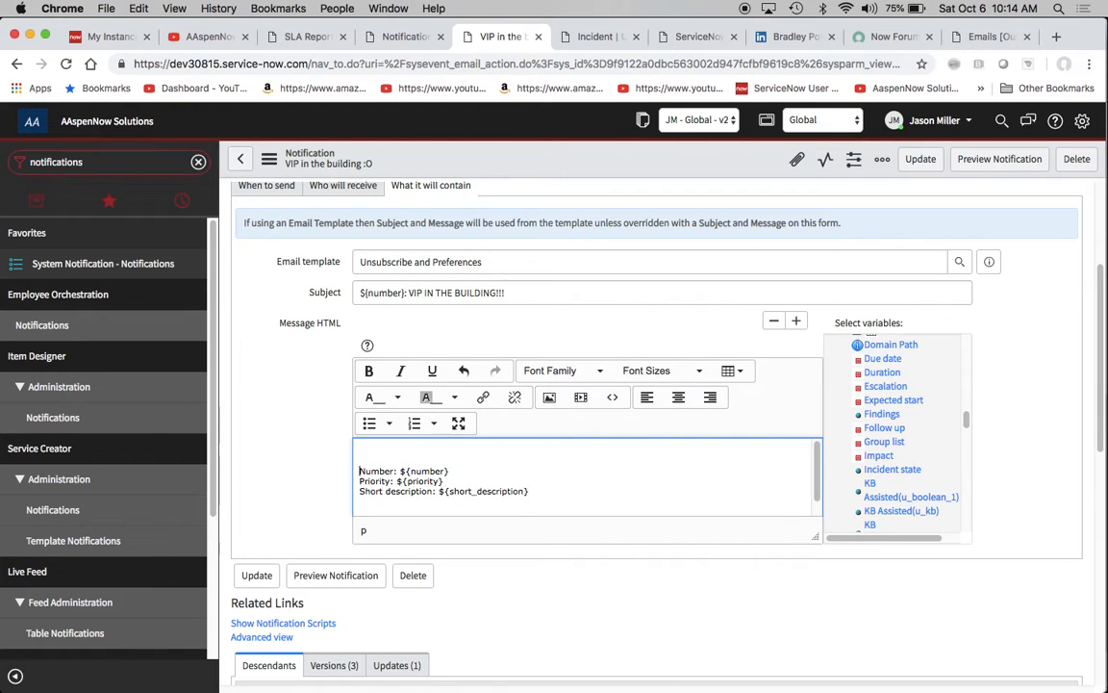
{"action": "key", "text": "BackSpace"}
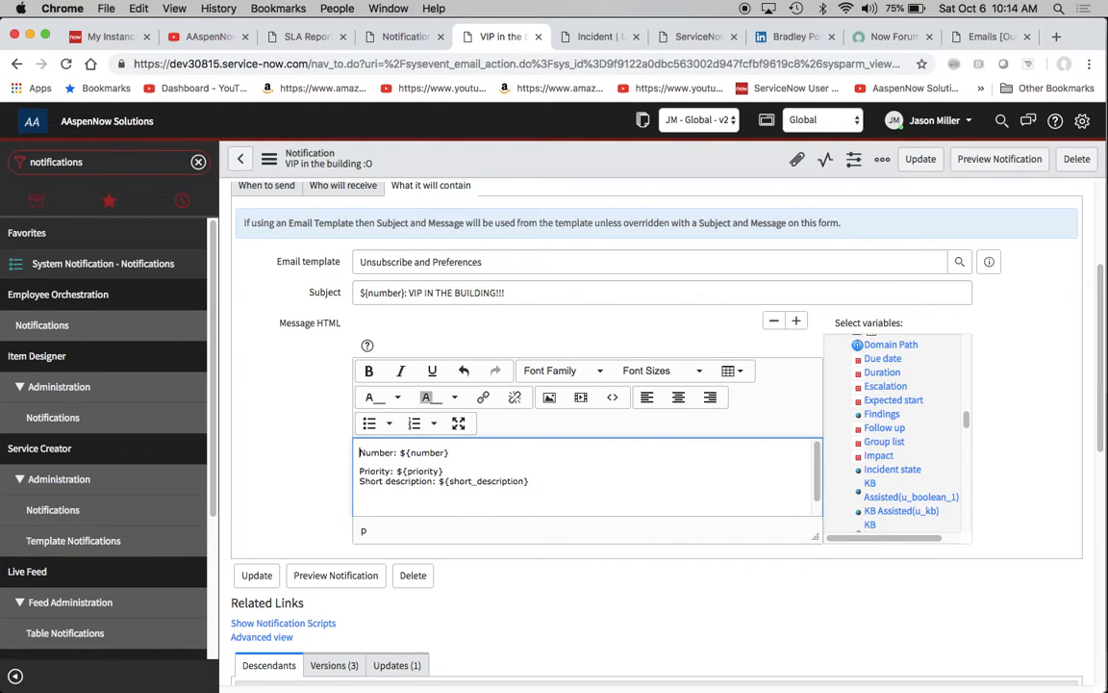
{"action": "key", "text": "BackSpace"}
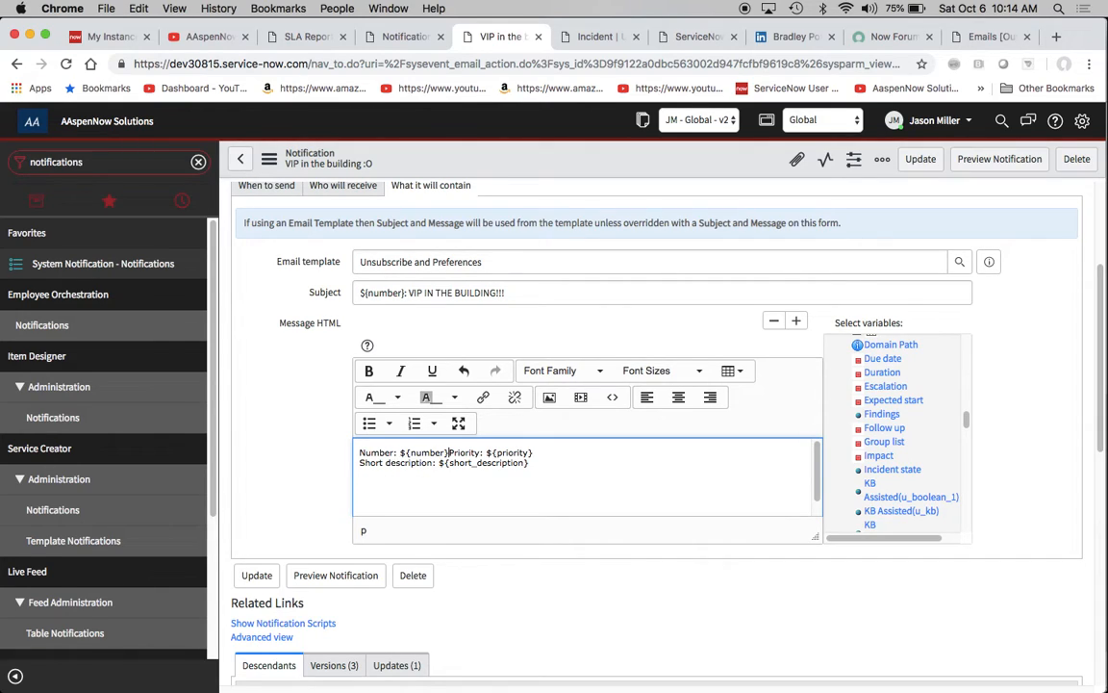
{"action": "key", "text": "Return"}
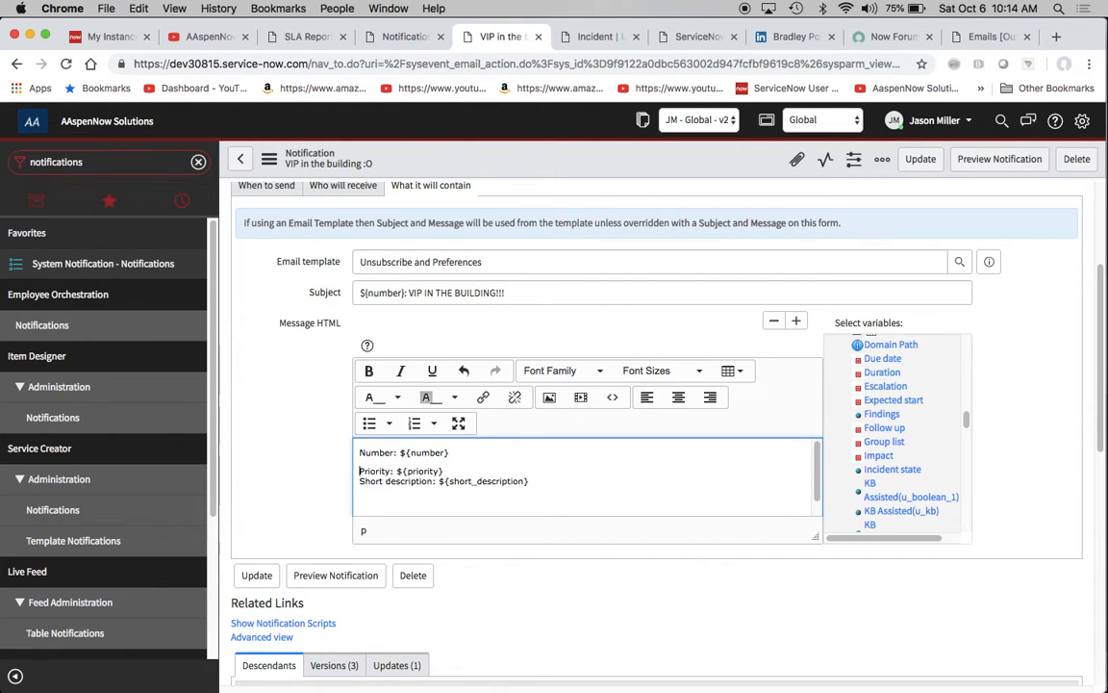
{"action": "key", "text": "BackSpace"}
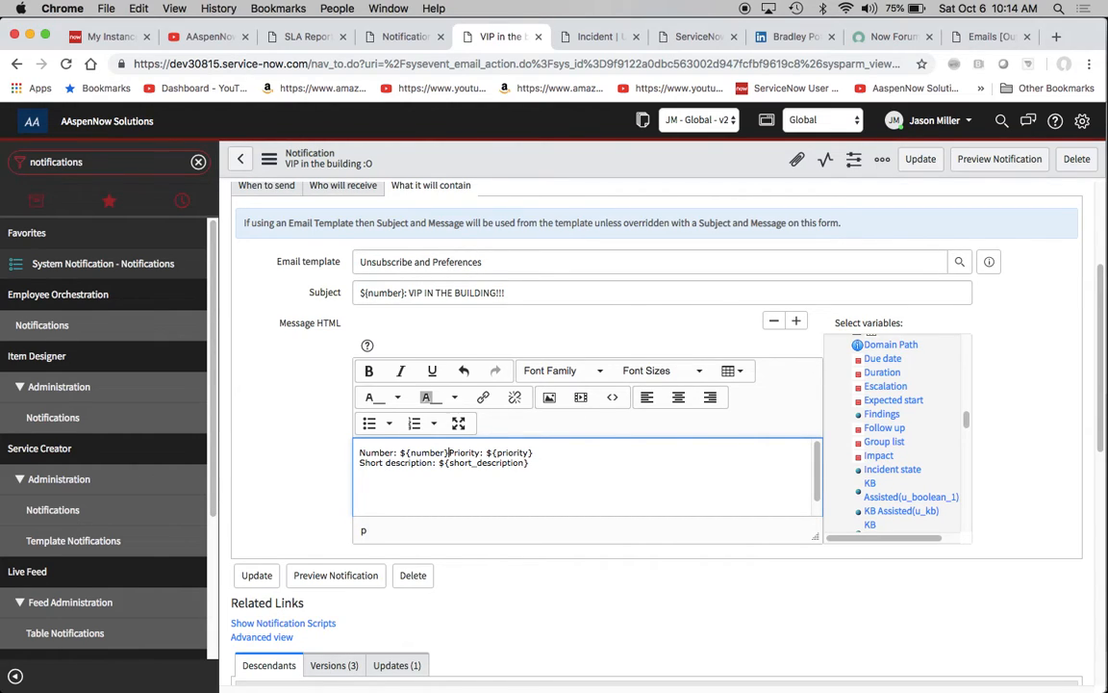
{"action": "key", "text": "Return"}
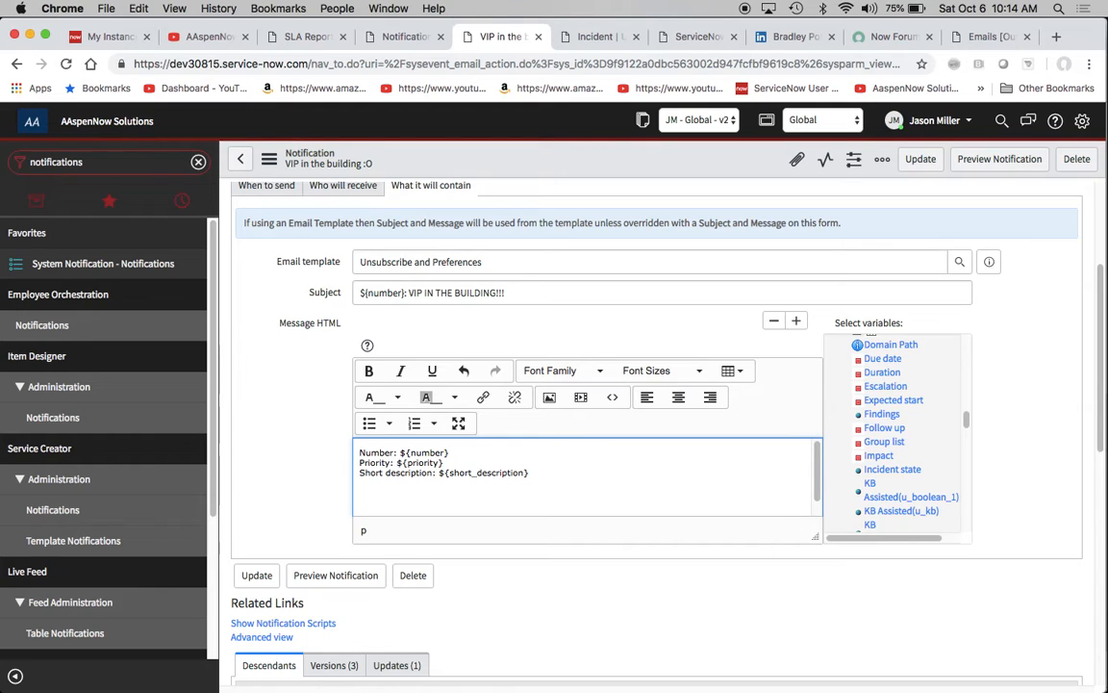
- Insert the Caller variable on its own line directly above the Number line in the message body, without a blank line between them
{"action": "key", "text": "Return"}
{"action": "scroll", "coordinate": [918, 396], "scroll_direction": "up", "scroll_amount": 5}
{"action": "scroll", "coordinate": [918, 396], "scroll_direction": "up", "scroll_amount": 3}
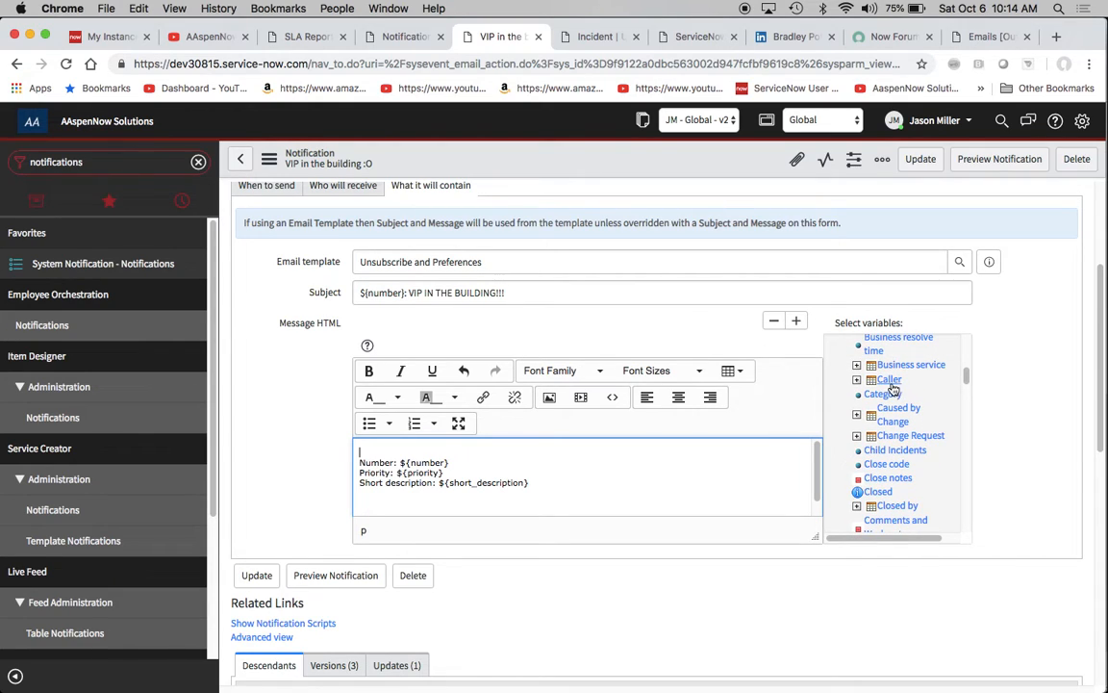
{"action": "left_click", "coordinate": [892, 382]}
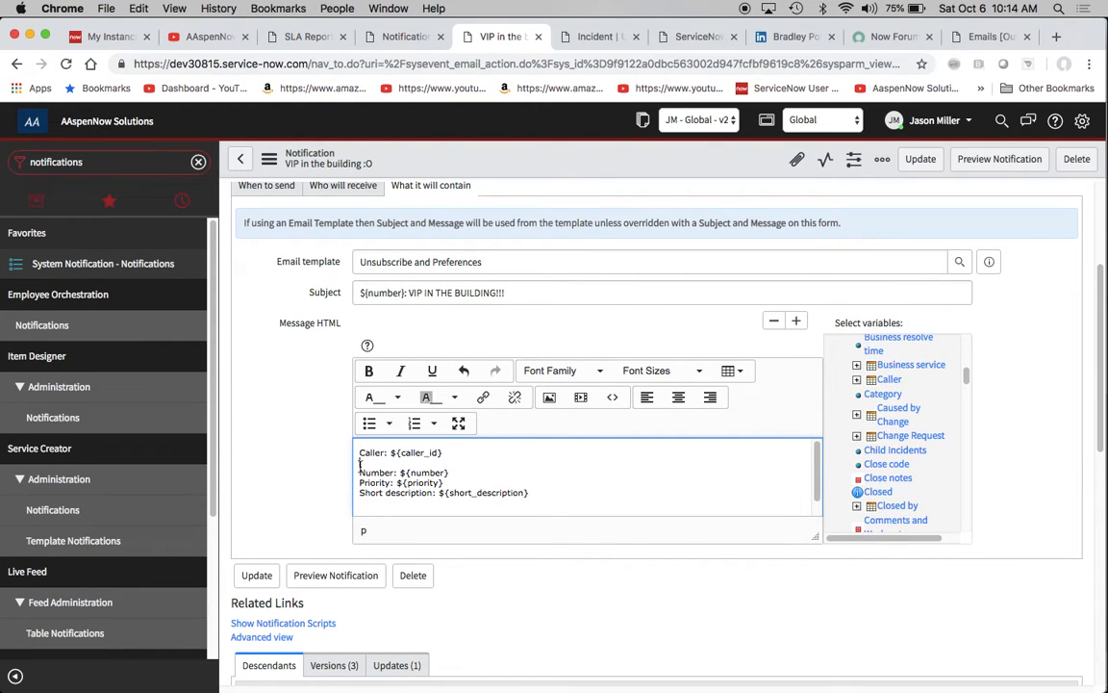
{"action": "key", "text": "BackSpace"}
{"action": "key", "text": "Down"}
{"action": "key", "text": "Down"}
{"action": "key", "text": "Down"}
{"action": "key", "text": "Down"}
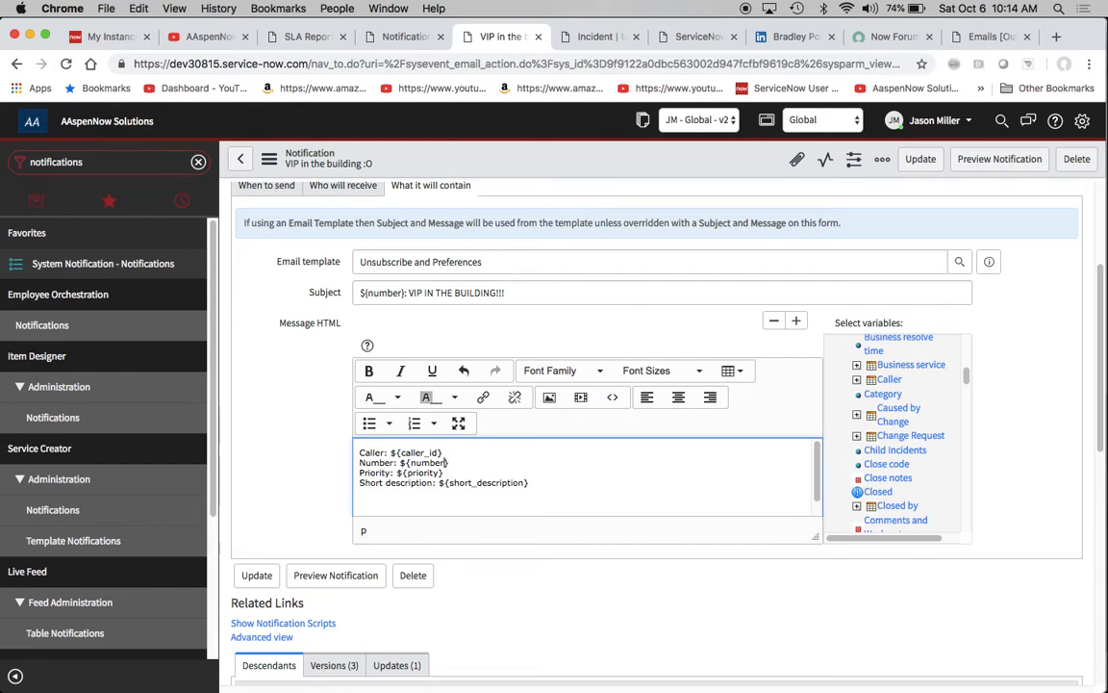
- Save the edited notification while staying on its form
{"action": "scroll", "coordinate": [308, 356], "scroll_direction": "up", "scroll_amount": 5}
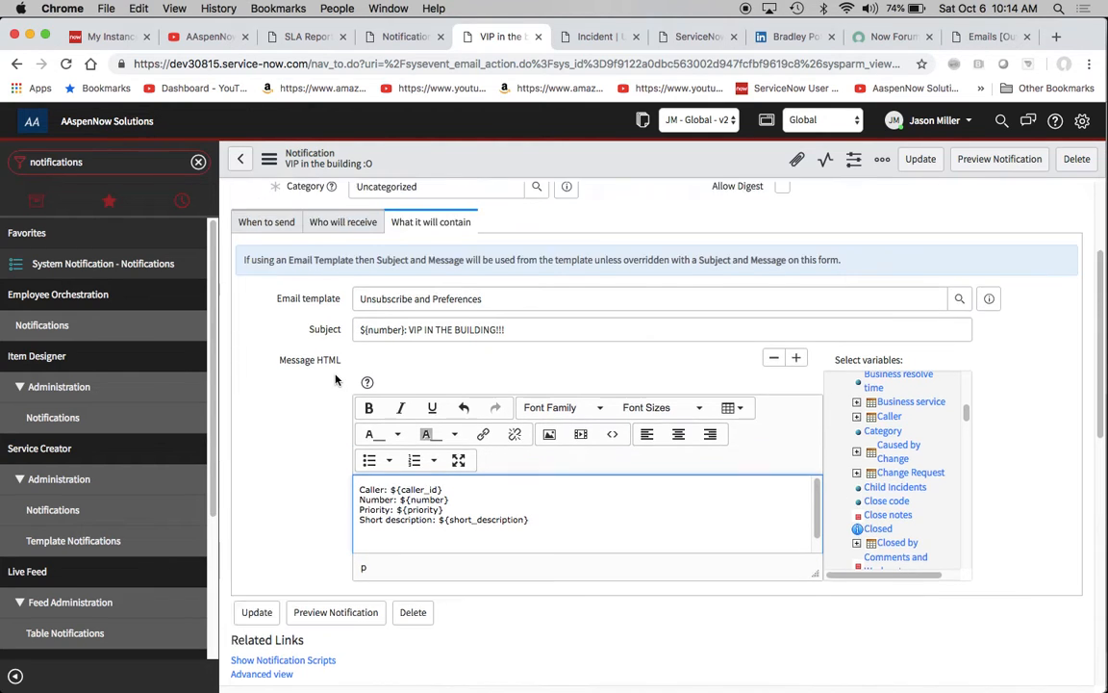
{"action": "left_click", "coordinate": [270, 160]}
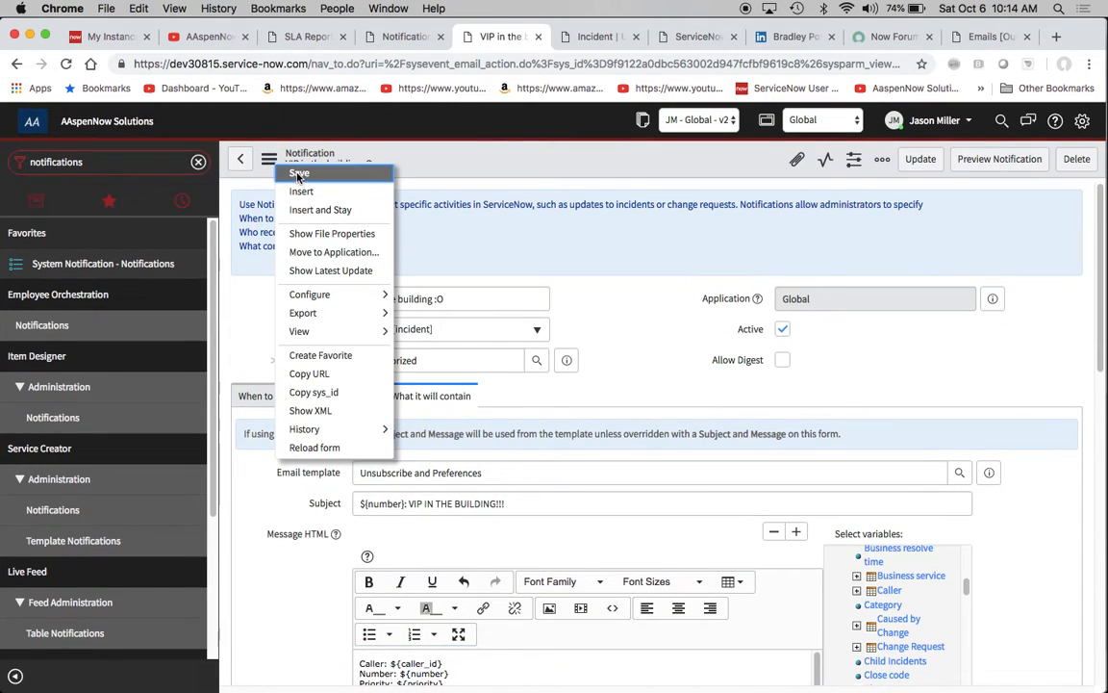
{"action": "left_click", "coordinate": [296, 171]}
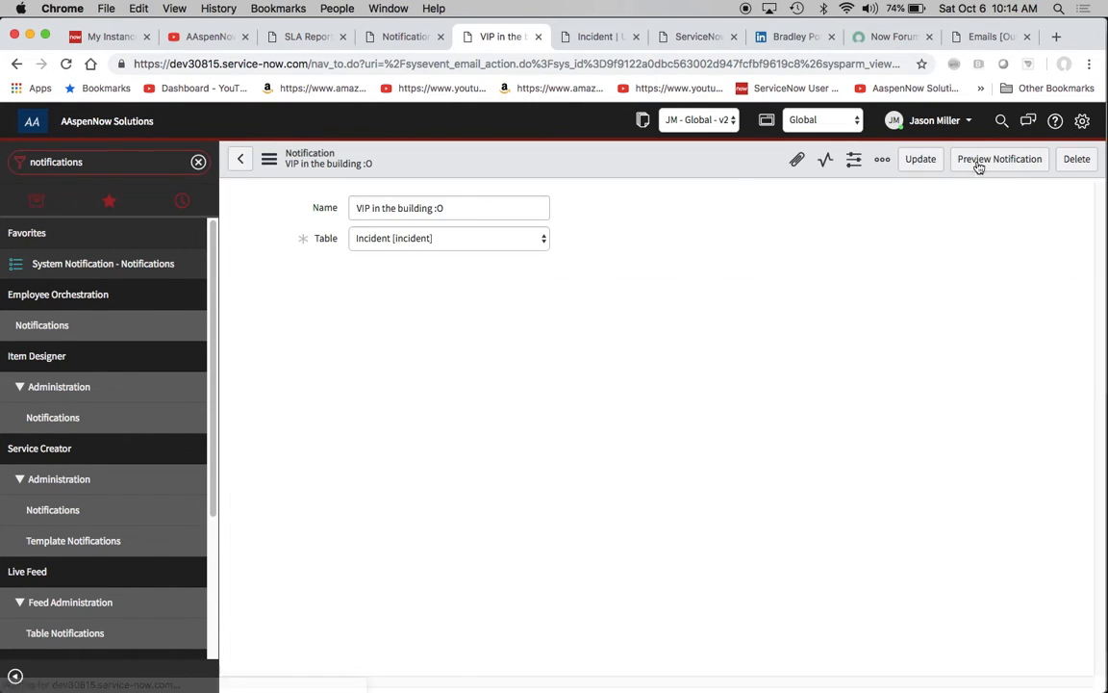
- Open the notification preview to check the resulting subject and body
{"action": "left_click", "coordinate": [989, 169]}
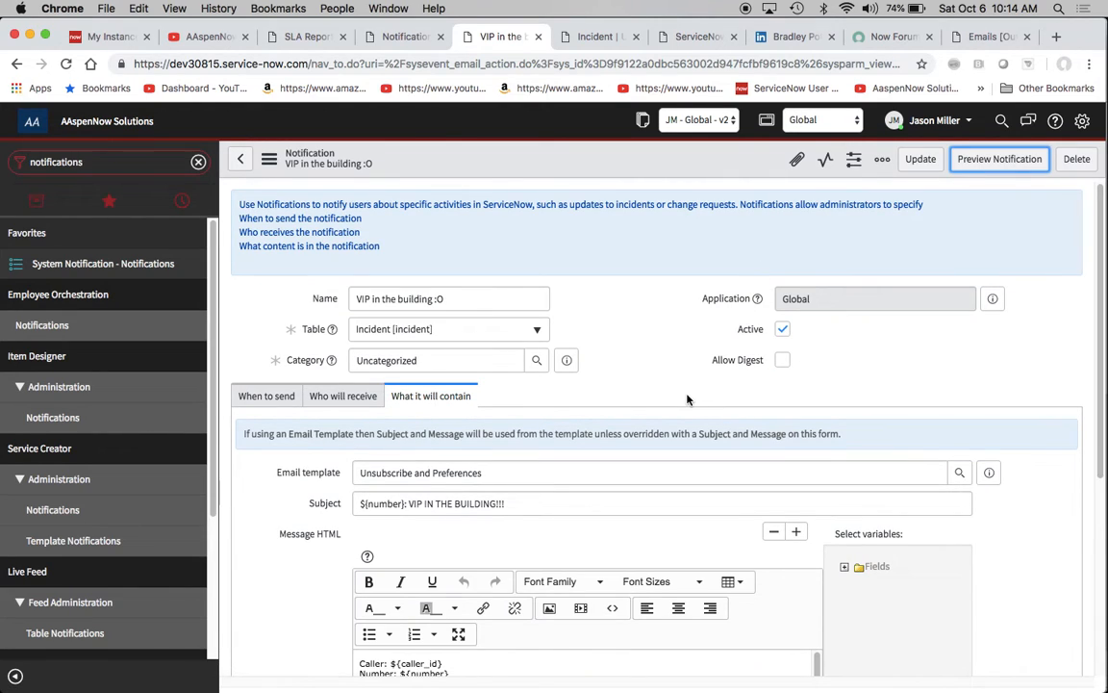
{"action": "left_click", "coordinate": [980, 164]}
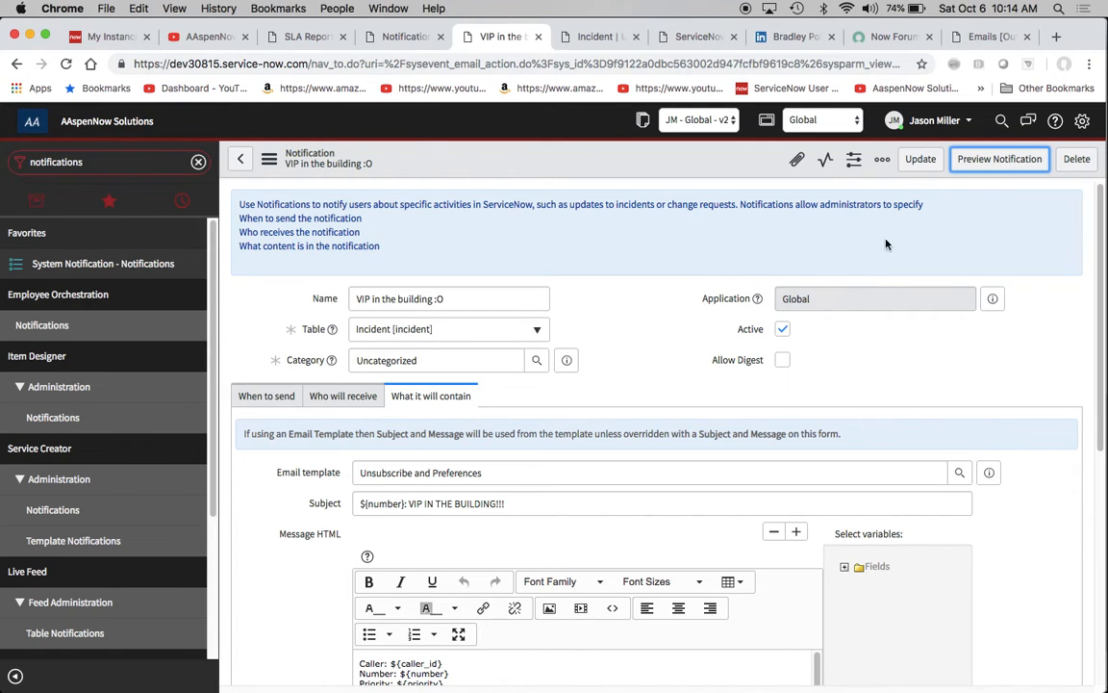
{"action": "scroll", "coordinate": [869, 281], "scroll_direction": "down", "scroll_amount": 3}
{"action": "scroll", "coordinate": [869, 281], "scroll_direction": "up", "scroll_amount": 3}
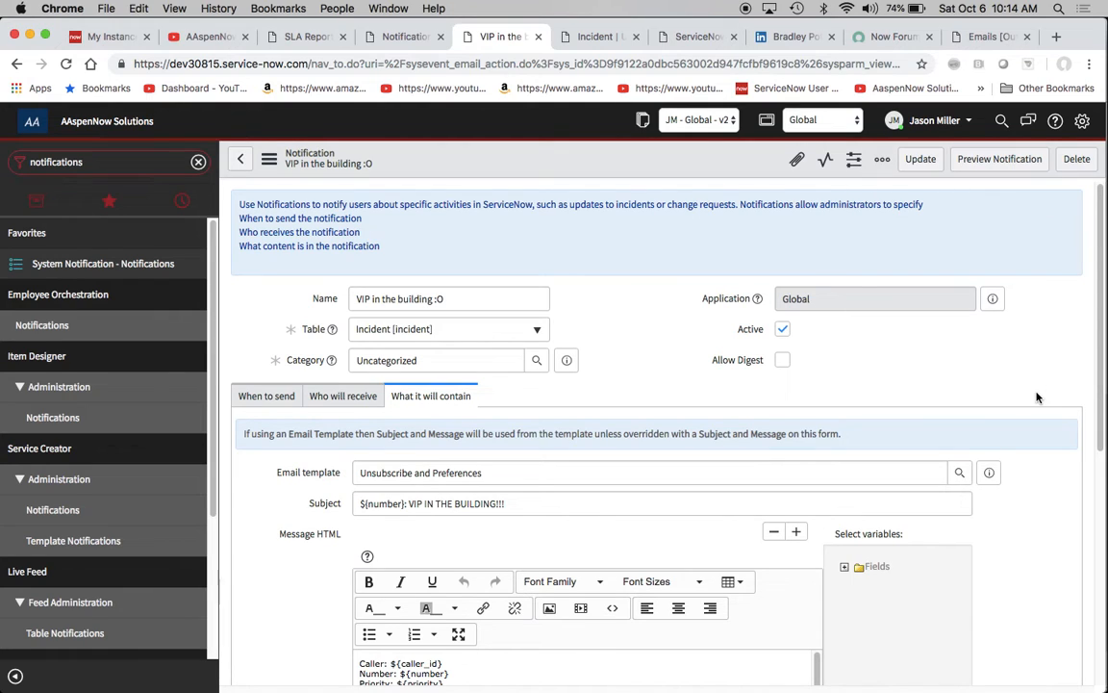
{"action": "left_click", "coordinate": [999, 164]}
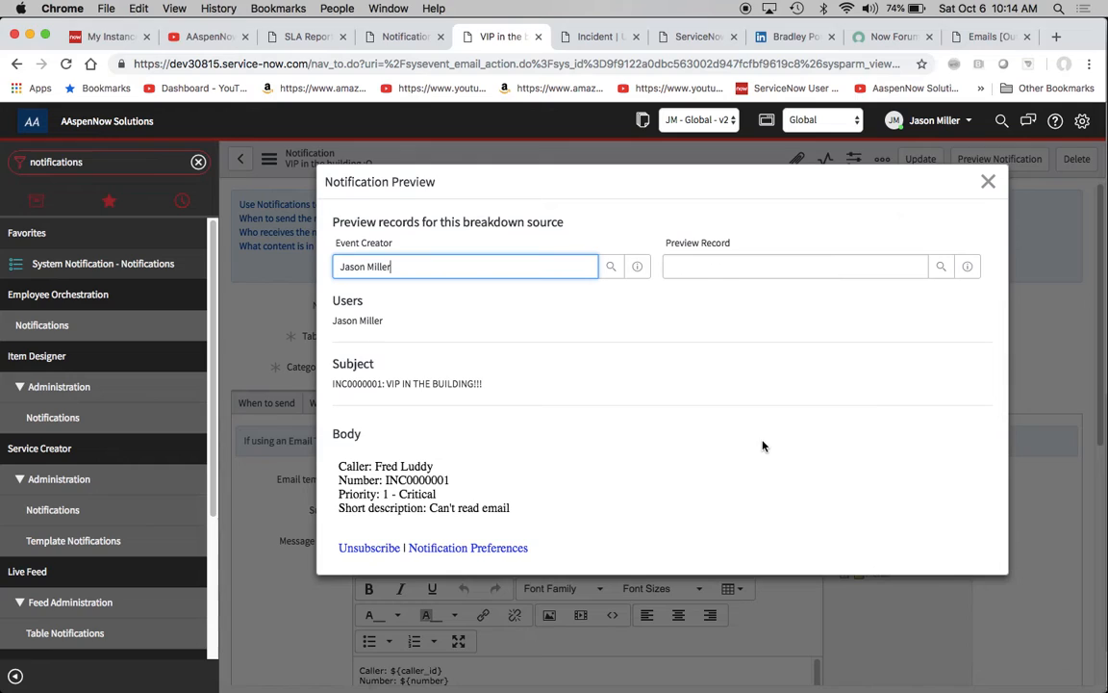
- Sort the preview's incident lookup by Number in descending order, preview the notification with INC0020003, and close the preview
{"action": "left_click", "coordinate": [941, 267]}
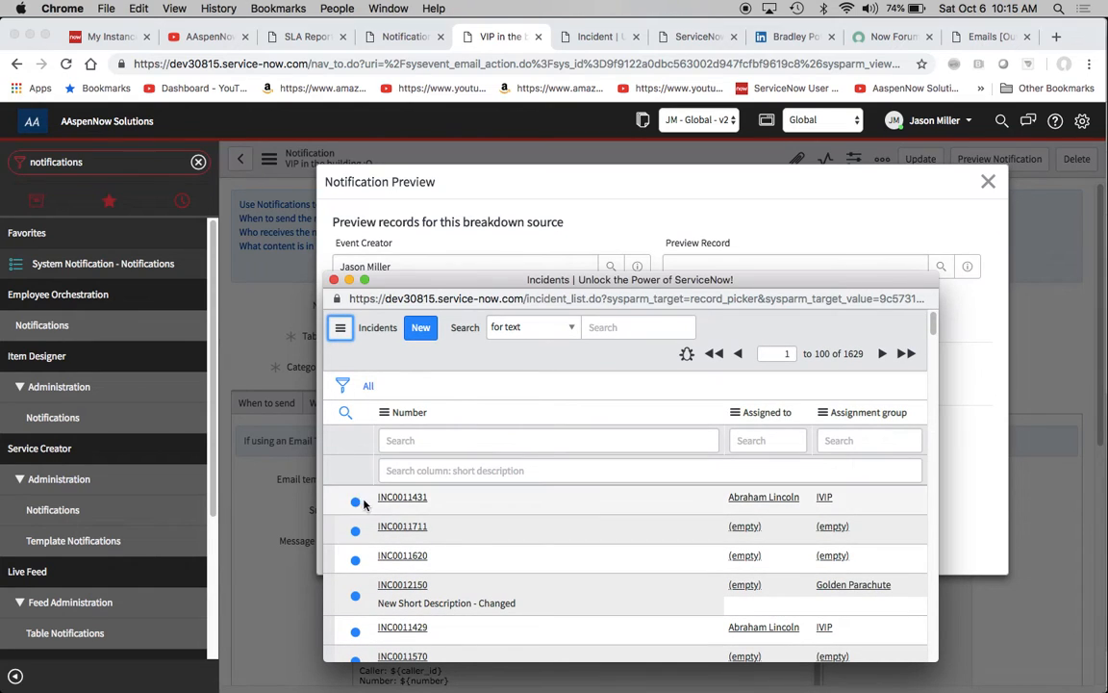
{"action": "scroll", "coordinate": [413, 534], "scroll_direction": "down", "scroll_amount": 5}
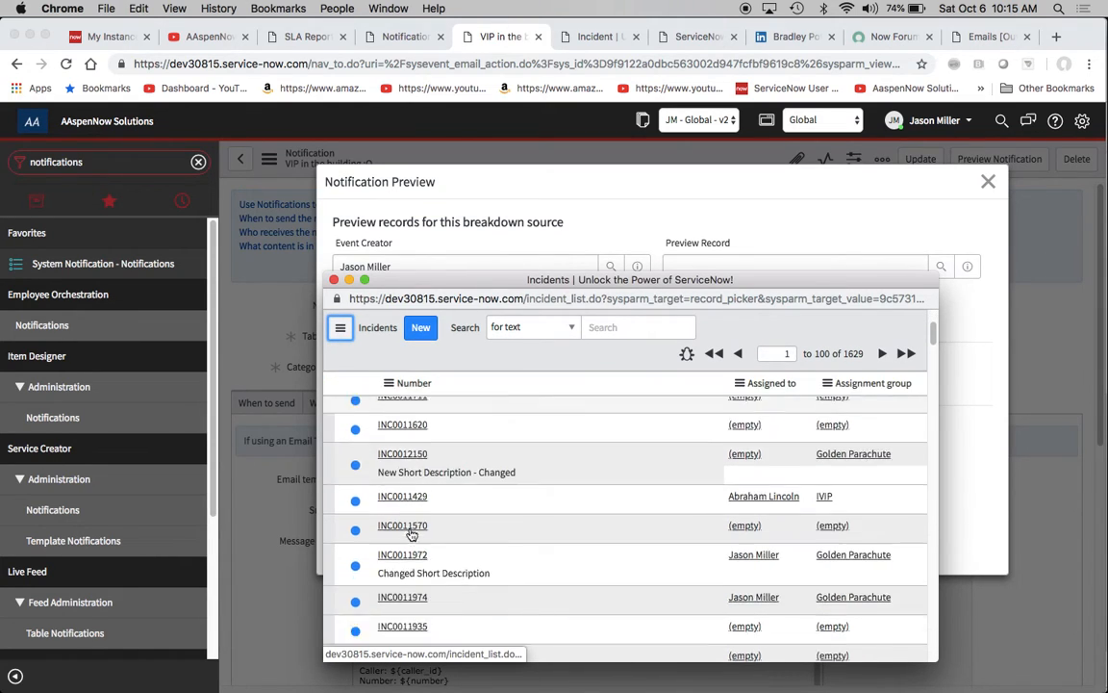
{"action": "scroll", "coordinate": [410, 532], "scroll_direction": "down", "scroll_amount": 10}
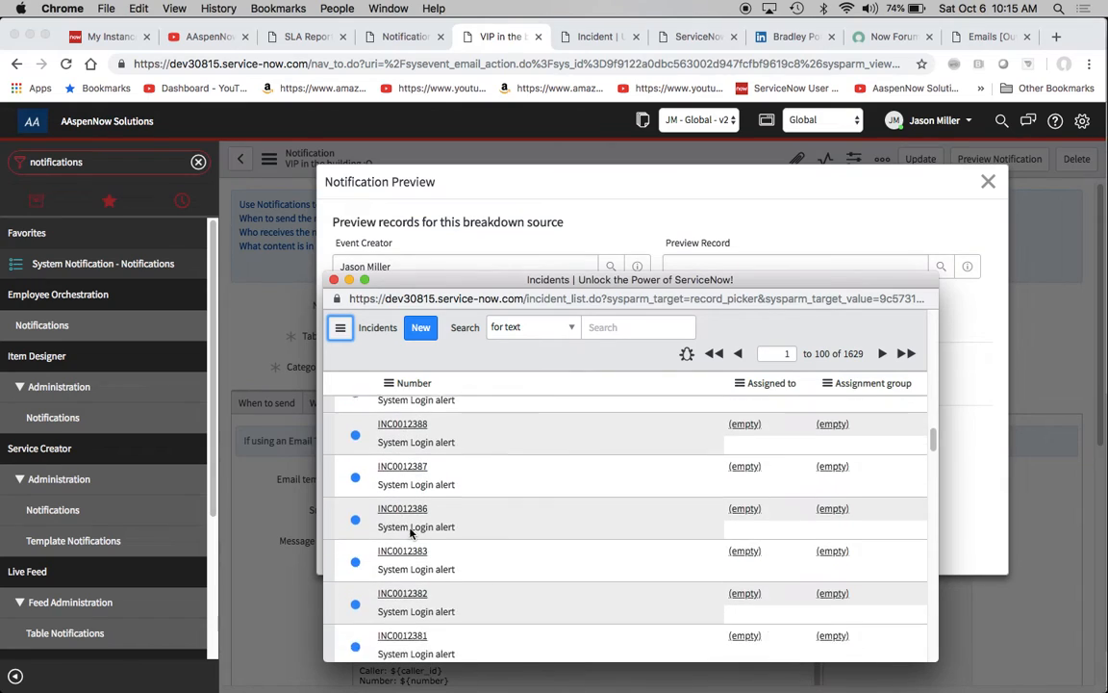
{"action": "left_click", "coordinate": [406, 381]}
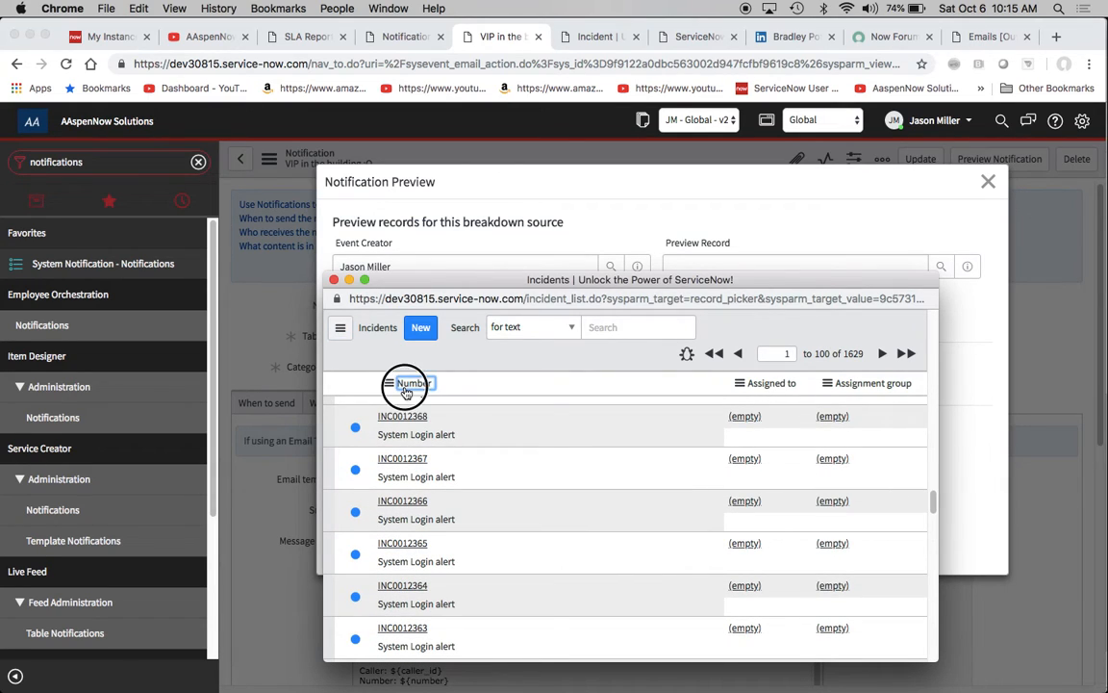
{"action": "scroll", "coordinate": [514, 461], "scroll_direction": "down", "scroll_amount": 1}
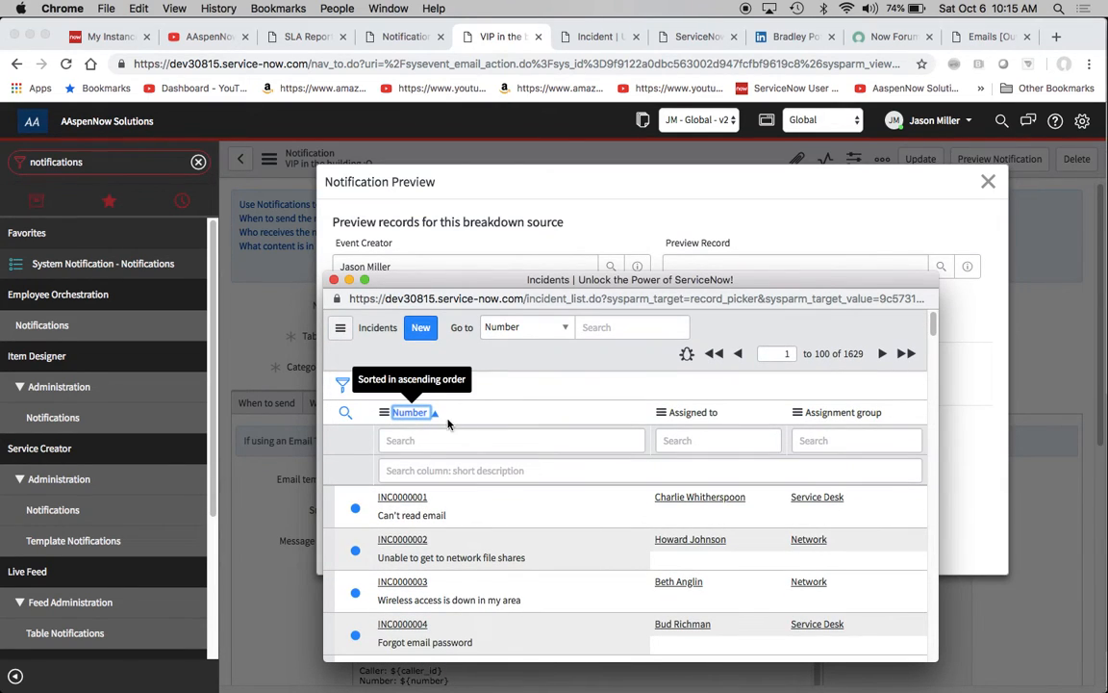
{"action": "left_click", "coordinate": [412, 413]}
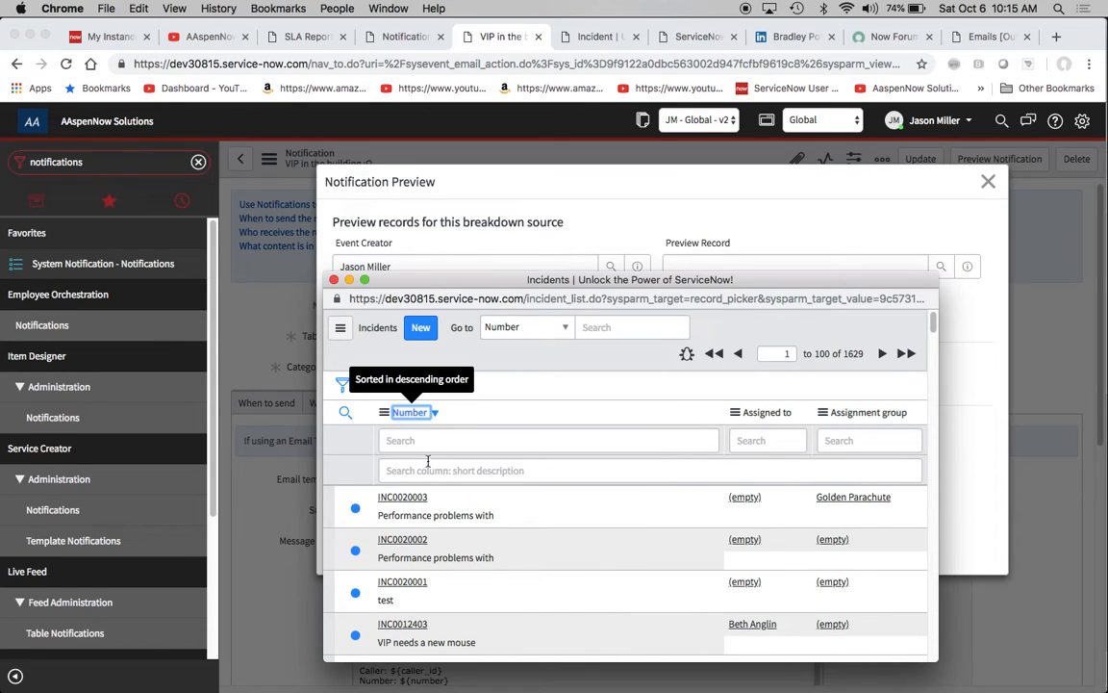
{"action": "left_click", "coordinate": [403, 497]}
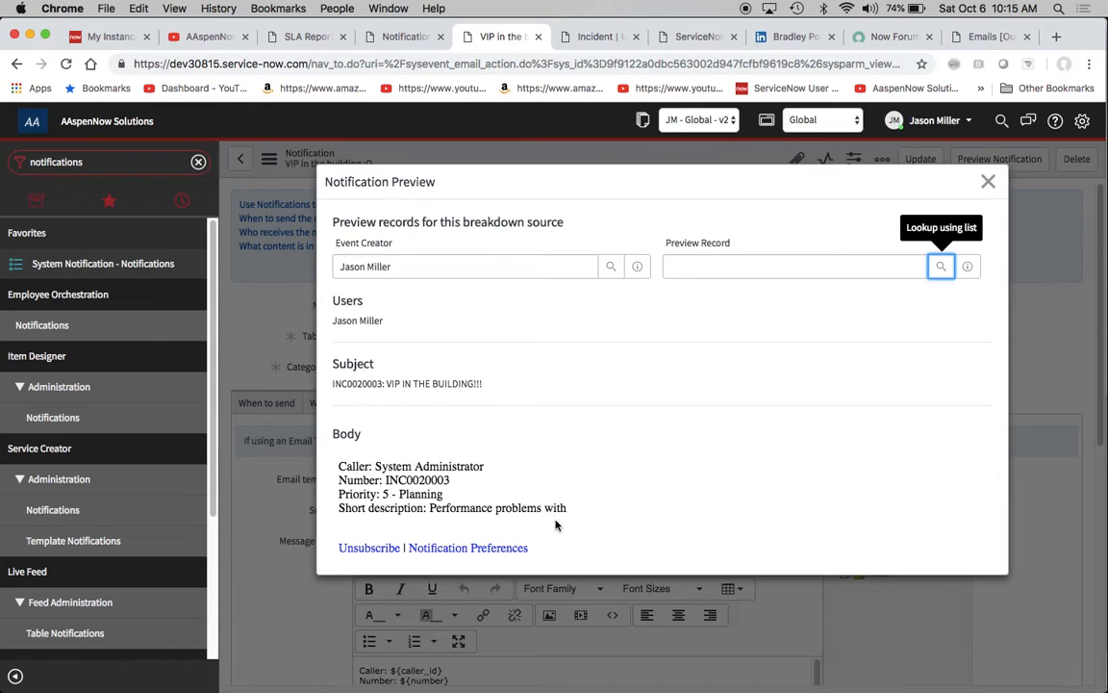
{"action": "left_click", "coordinate": [988, 181]}
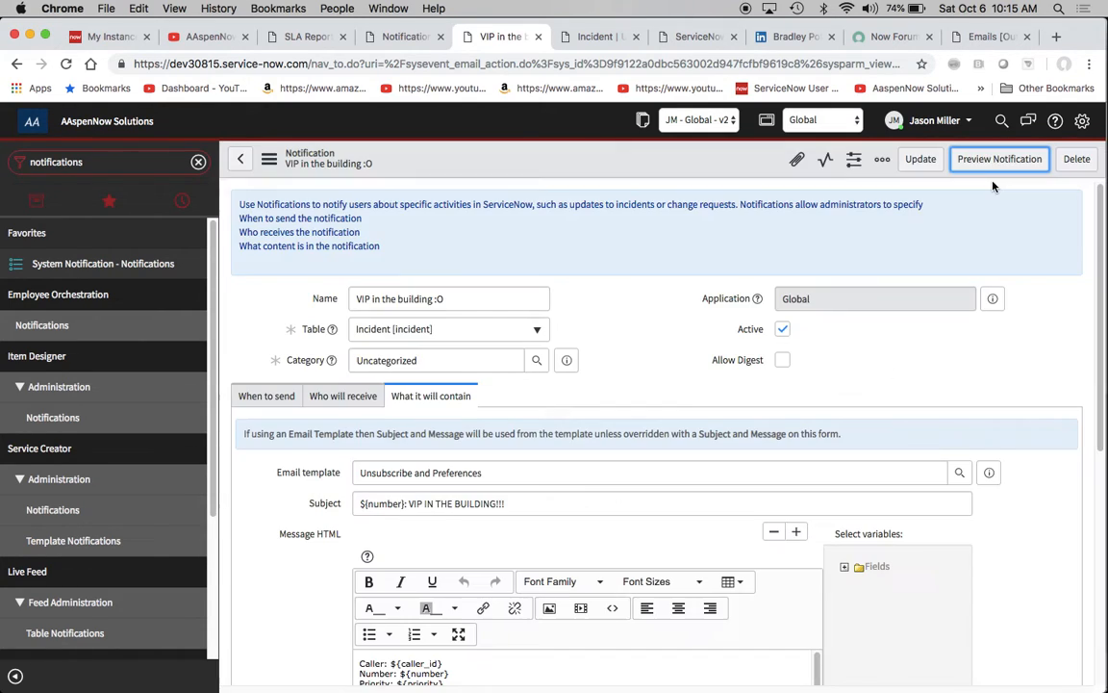
- Review the notification's message content and its sending conditions on the form
{"action": "left_click", "coordinate": [650, 373]}
{"action": "scroll", "coordinate": [649, 373], "scroll_direction": "down", "scroll_amount": 1}
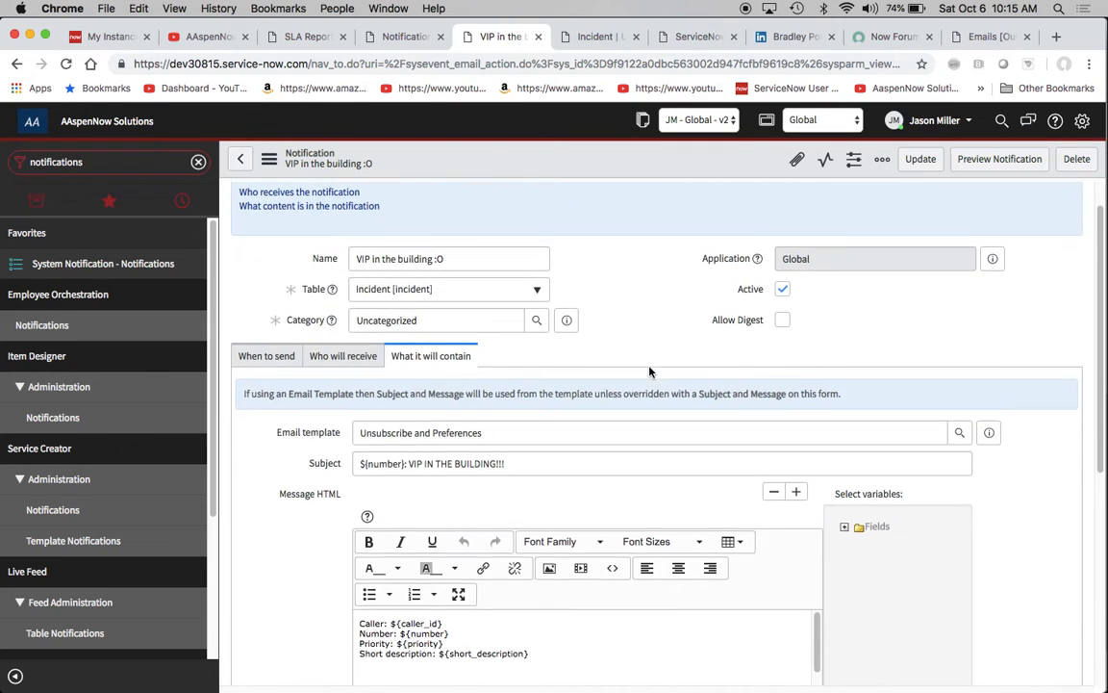
{"action": "scroll", "coordinate": [649, 373], "scroll_direction": "up", "scroll_amount": 1}
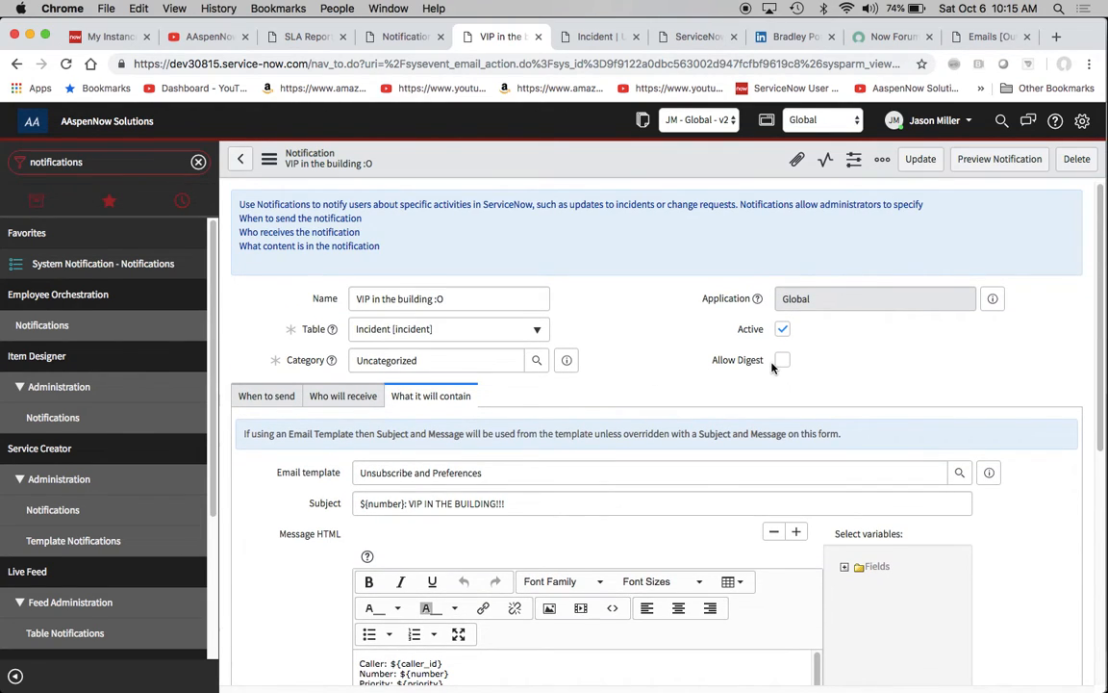
{"action": "left_click", "coordinate": [262, 397]}
{"action": "scroll", "coordinate": [658, 439], "scroll_direction": "down", "scroll_amount": 5}
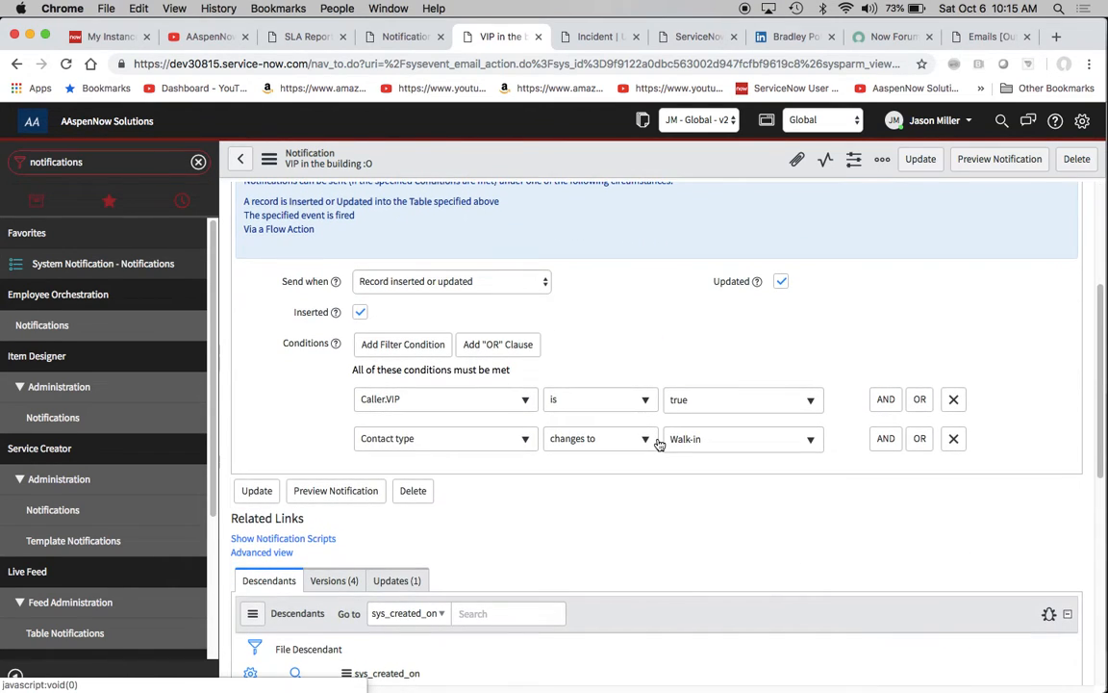
{"action": "scroll", "coordinate": [660, 444], "scroll_direction": "up", "scroll_amount": 3}
{"action": "scroll", "coordinate": [660, 444], "scroll_direction": "up", "scroll_amount": 2}
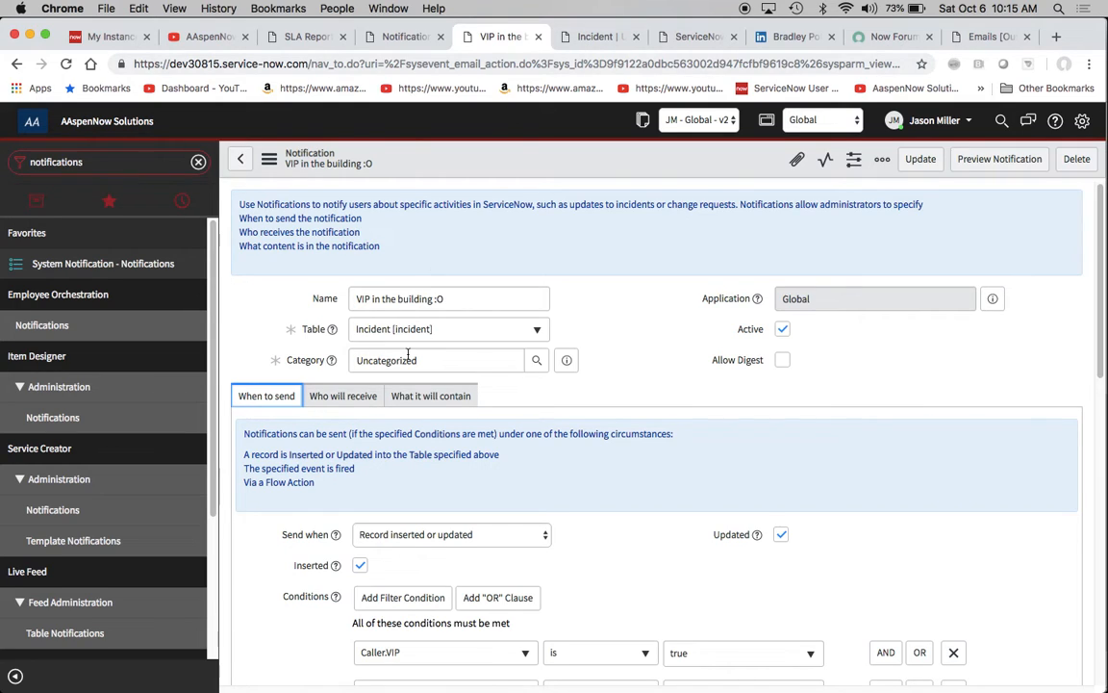
- Switch the notification form to its advanced view
{"action": "scroll", "coordinate": [408, 355], "scroll_direction": "down", "scroll_amount": 6}
{"action": "left_click", "coordinate": [270, 526]}
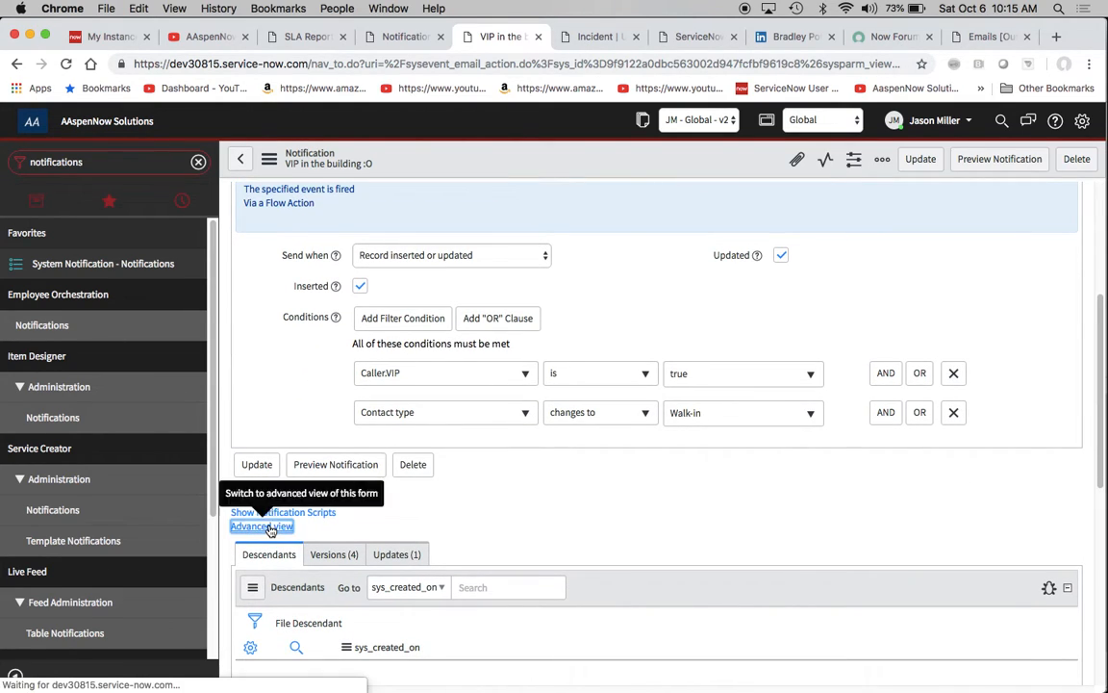
- Go to the new incident record and examine the caller's contact details, including the VIP flag and notification setting
{"action": "left_click", "coordinate": [574, 41]}
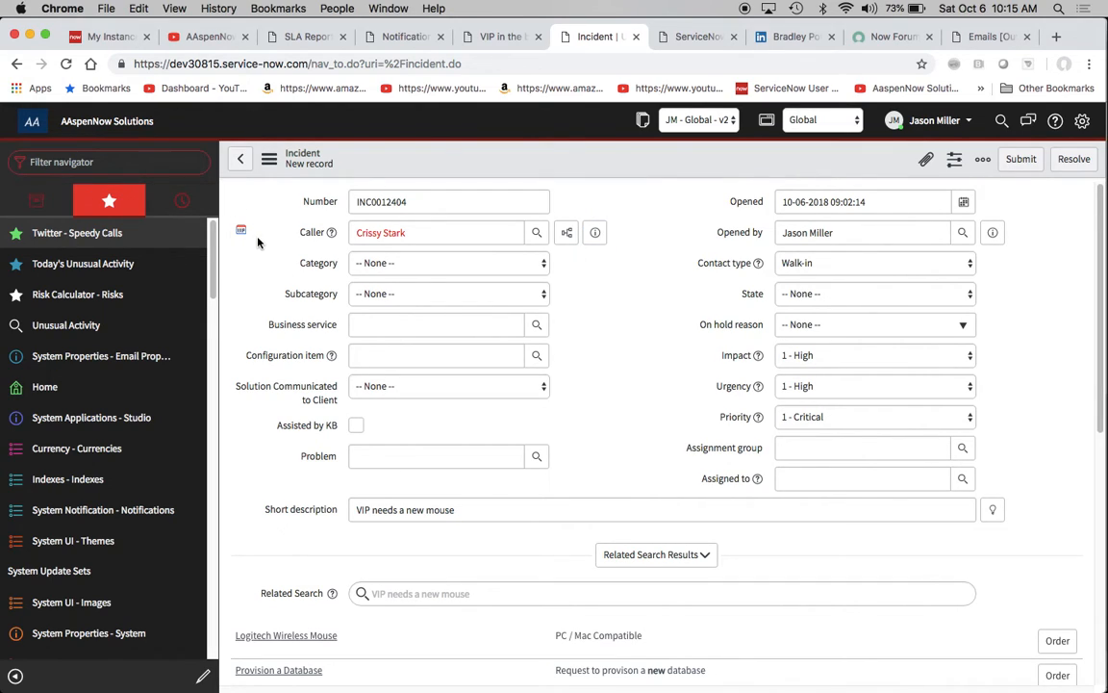
{"action": "left_click", "coordinate": [597, 235]}
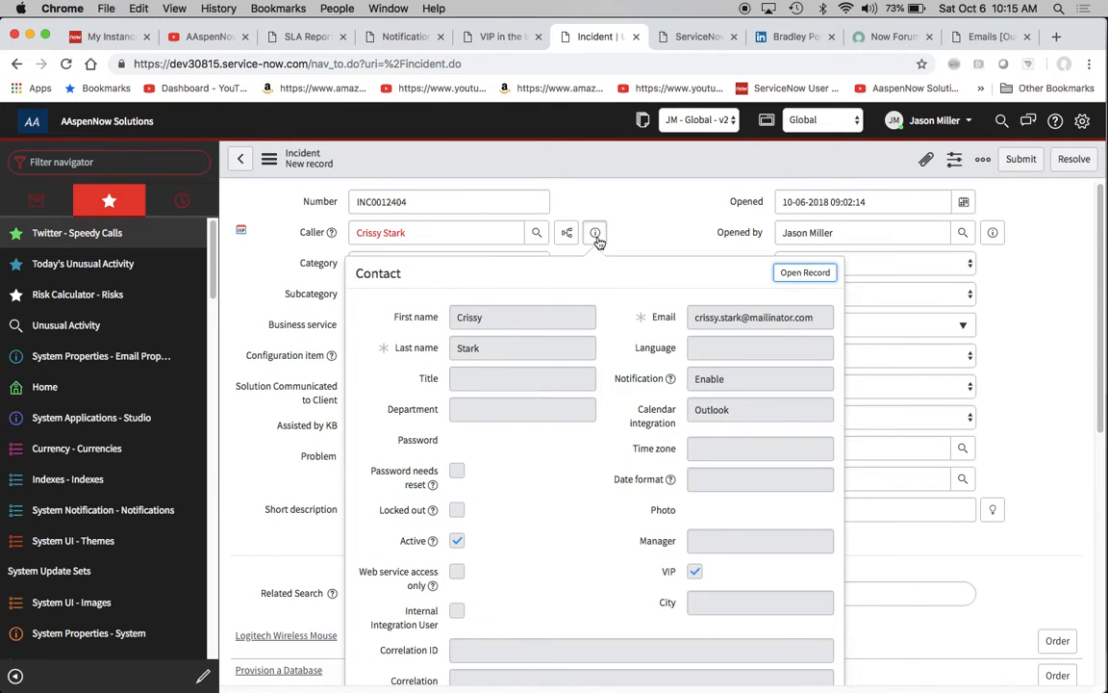
{"action": "scroll", "coordinate": [650, 449], "scroll_direction": "down", "scroll_amount": 2}
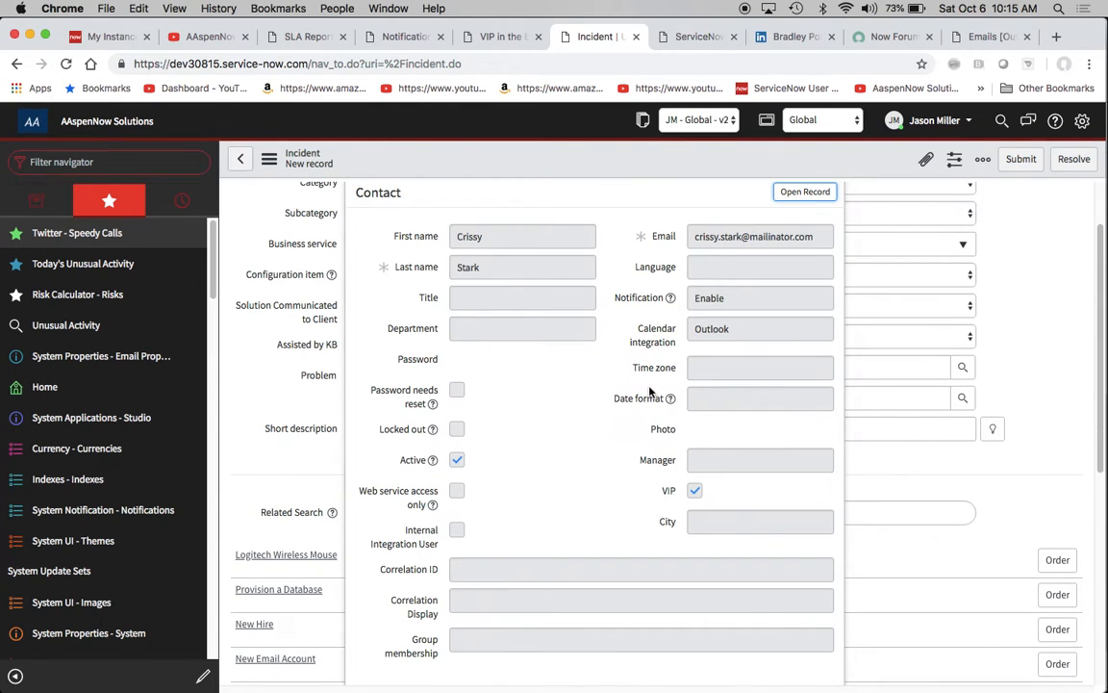
{"action": "scroll", "coordinate": [649, 392], "scroll_direction": "up", "scroll_amount": 2}
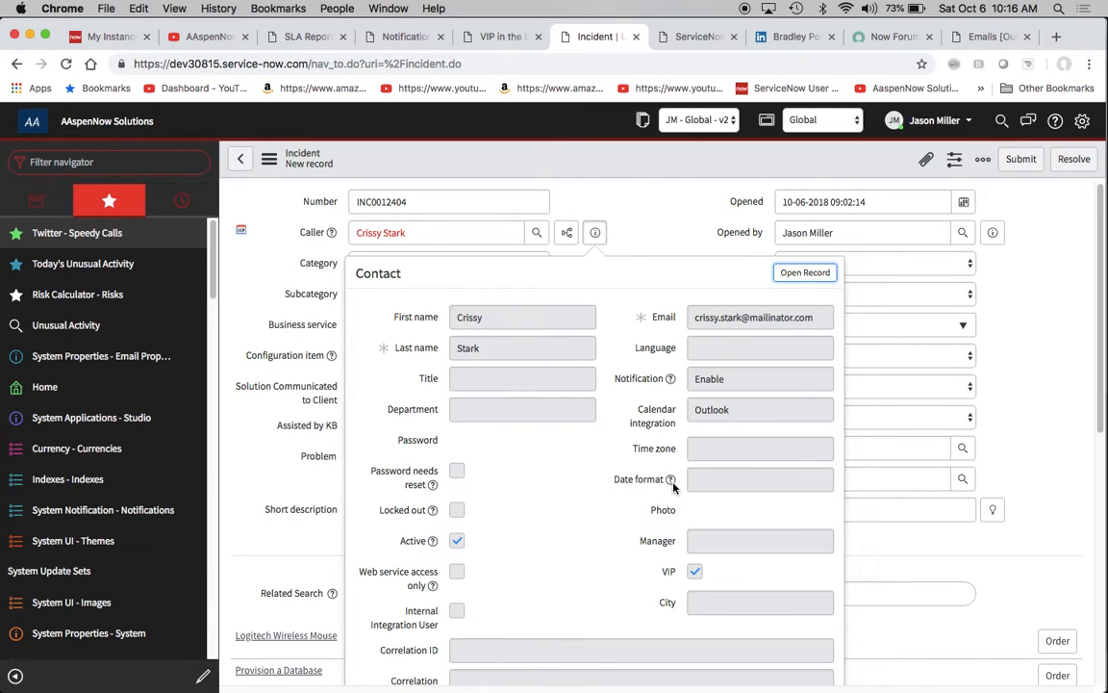
{"action": "scroll", "coordinate": [615, 433], "scroll_direction": "down", "scroll_amount": 3}
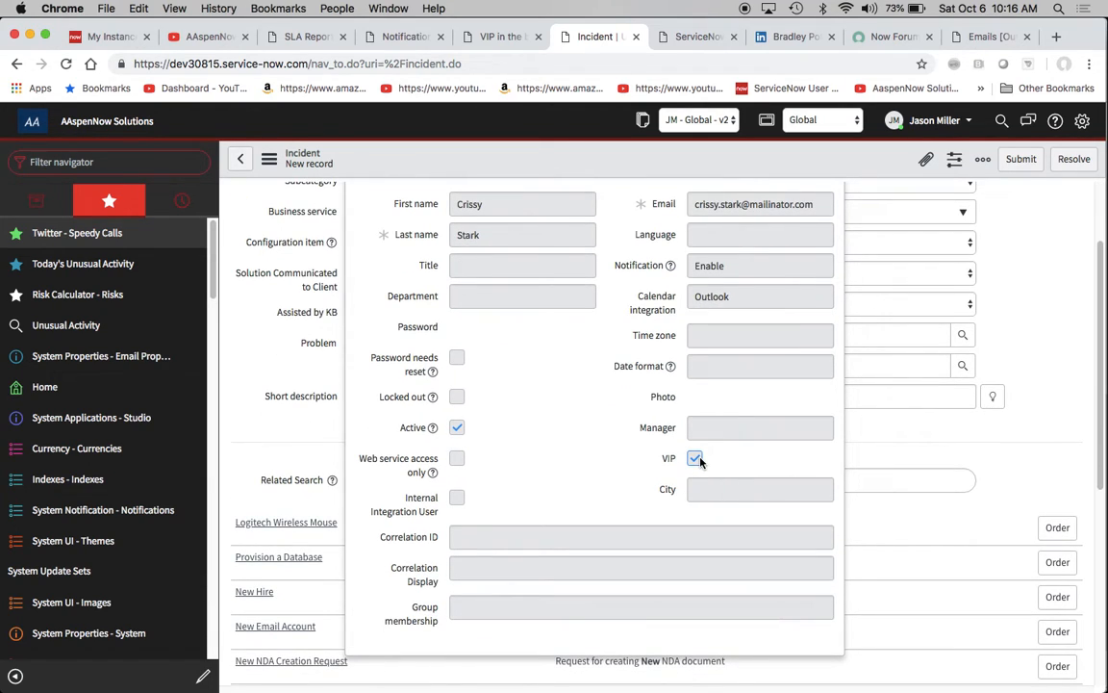
{"action": "scroll", "coordinate": [660, 366], "scroll_direction": "up", "scroll_amount": 3}
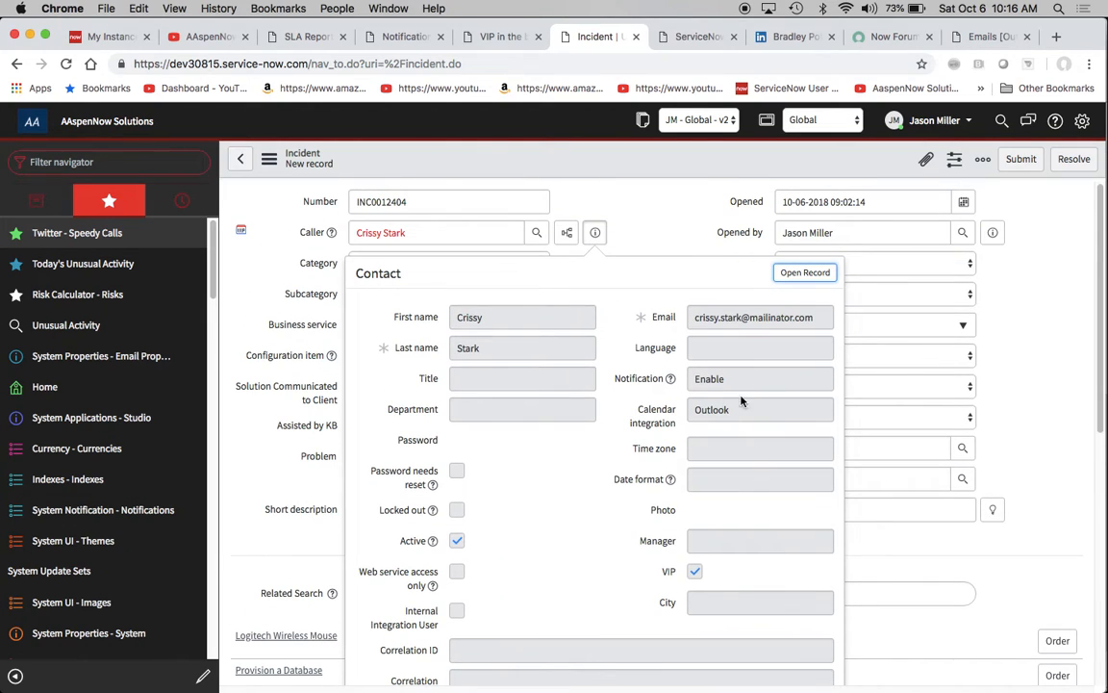
{"action": "left_click", "coordinate": [683, 232]}
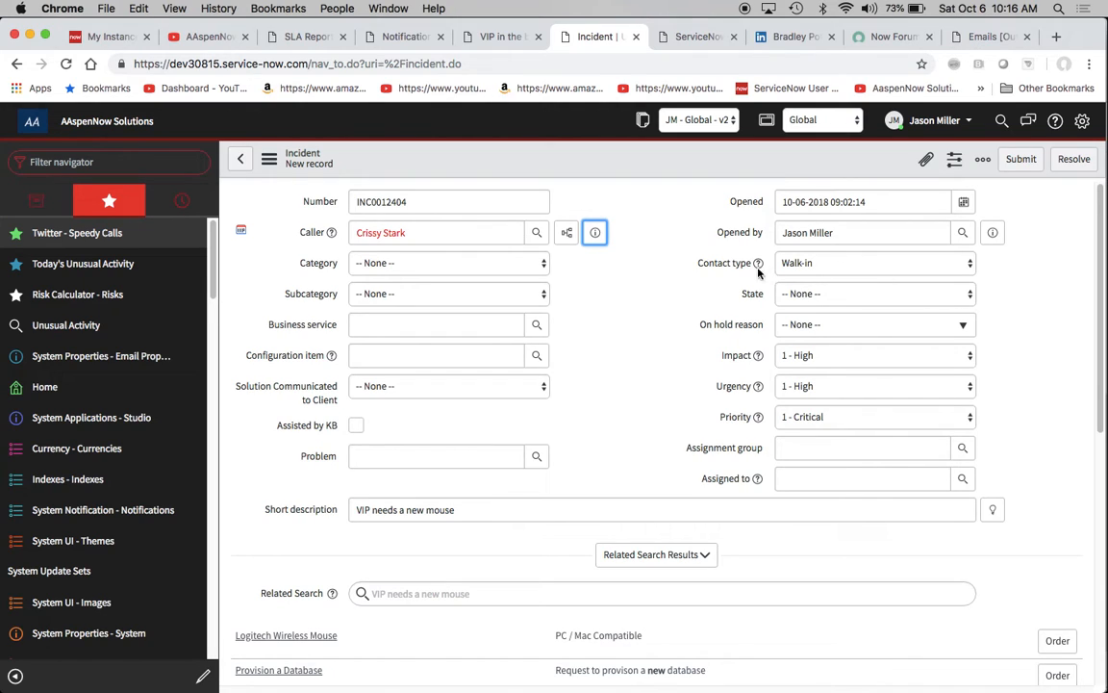
- Save the new VIP walk-in incident "VIP needs a new mouse" while staying on its form, and review the saved record
{"action": "left_click", "coordinate": [269, 159]}
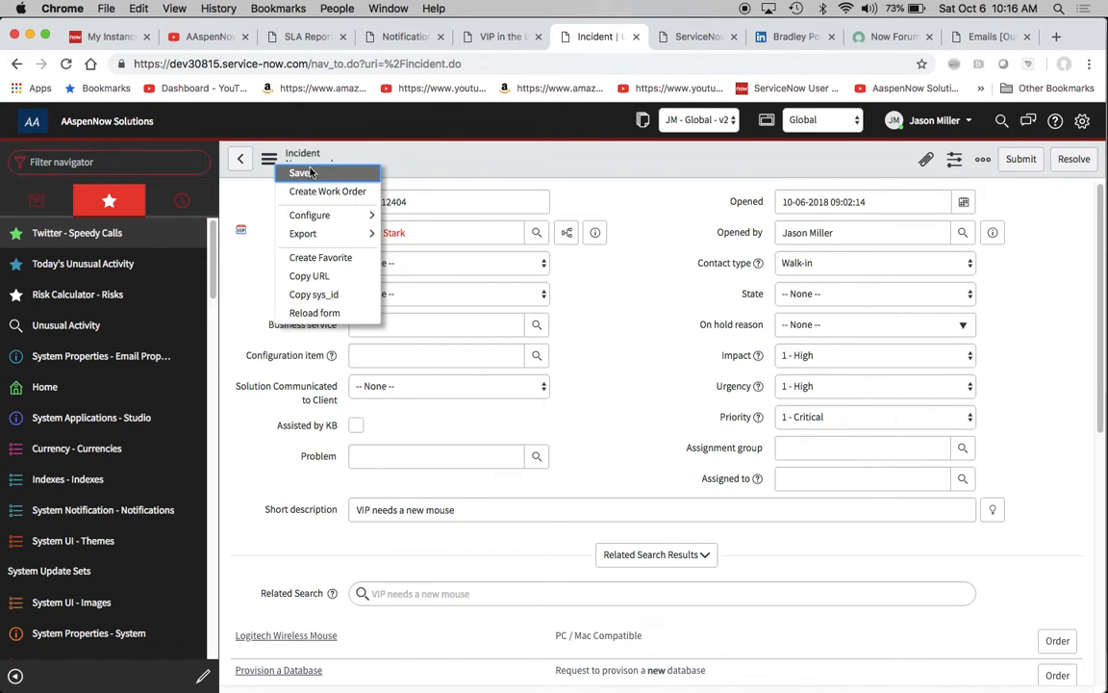
{"action": "left_click", "coordinate": [306, 172]}
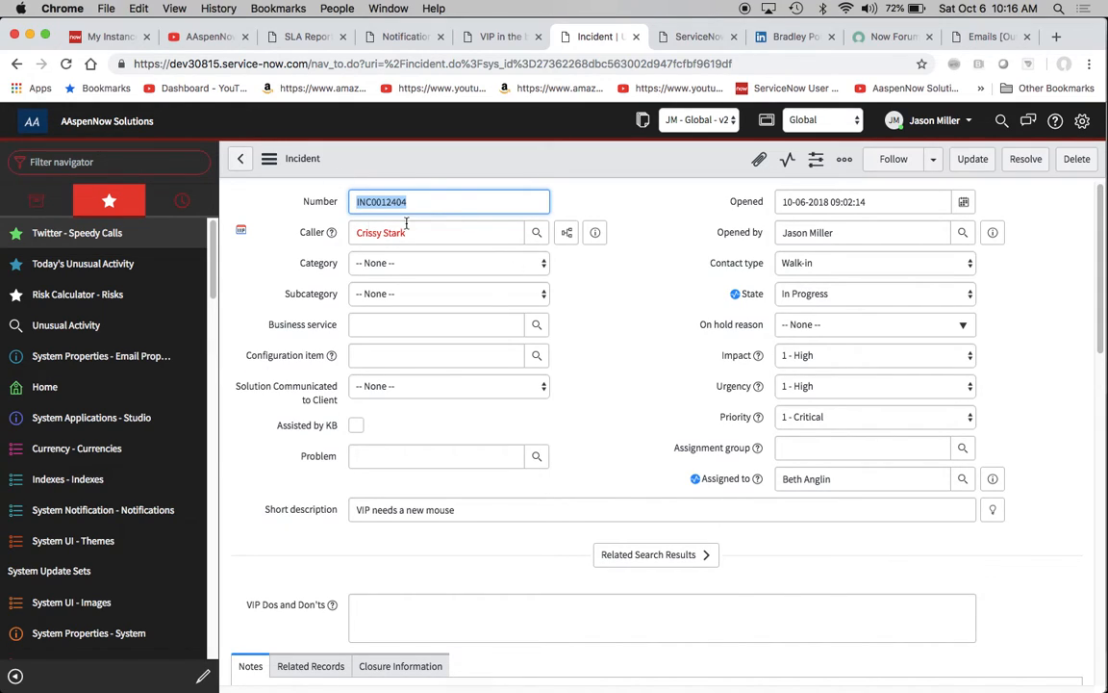
{"action": "scroll", "coordinate": [671, 350], "scroll_direction": "down", "scroll_amount": 2}
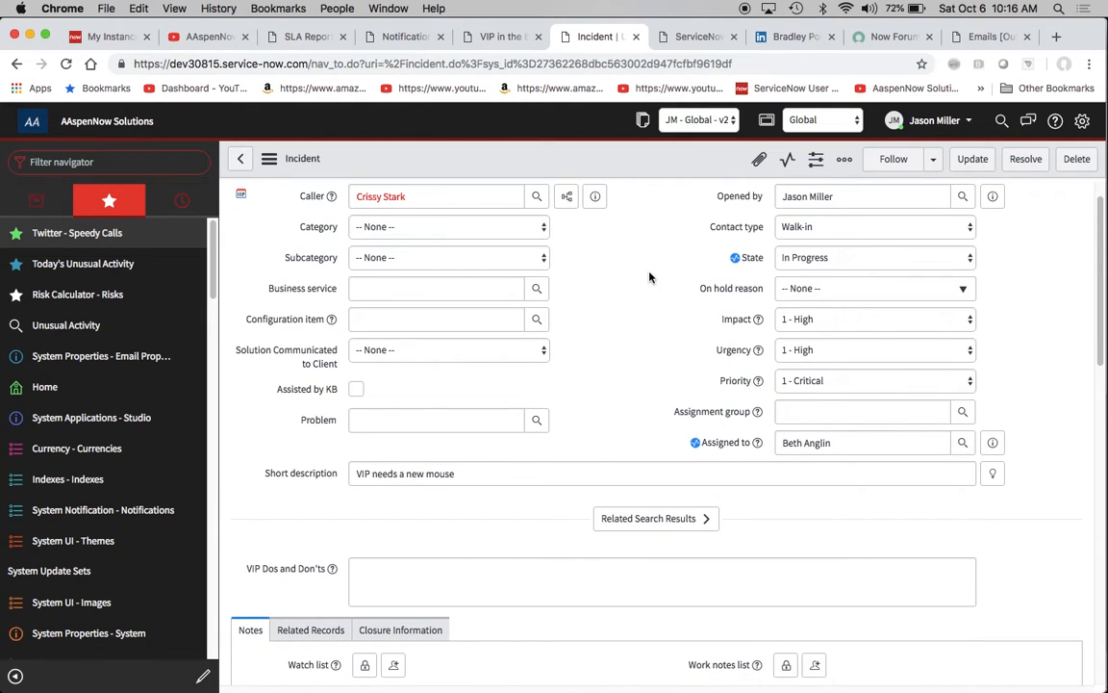
{"action": "scroll", "coordinate": [650, 277], "scroll_direction": "up", "scroll_amount": 2}
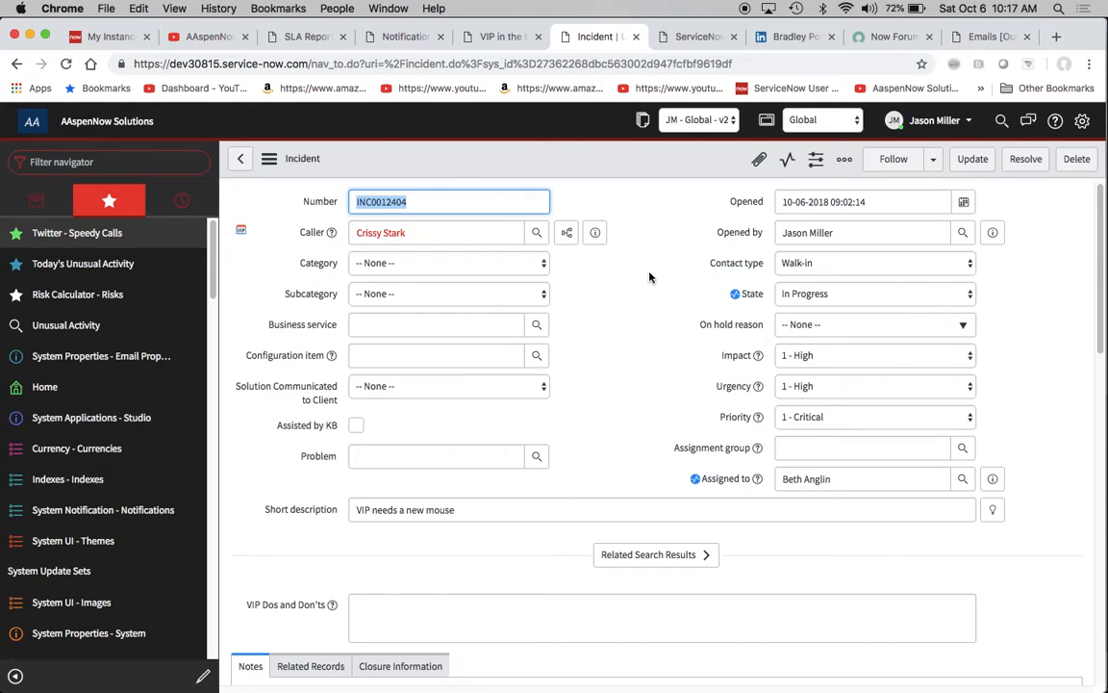
- Read through the Third Republic ServiceNow Developer job posting PDF as far as its contact page
{"action": "left_click", "coordinate": [691, 38]}
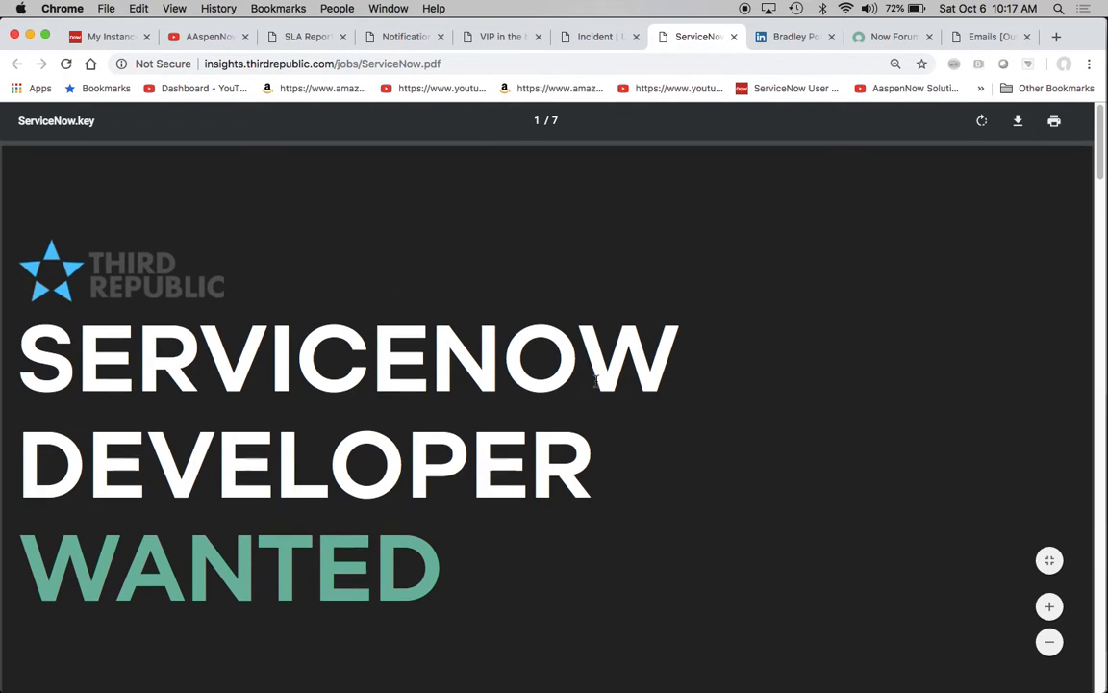
{"action": "scroll", "coordinate": [596, 380], "scroll_direction": "down", "scroll_amount": 5}
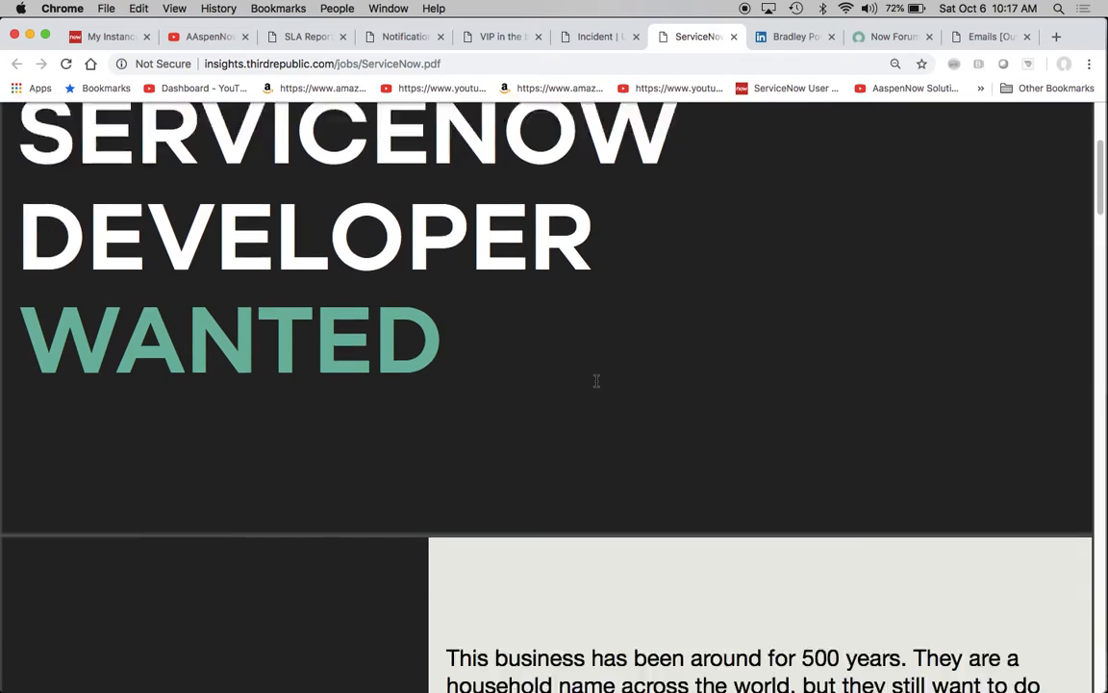
{"action": "scroll", "coordinate": [595, 380], "scroll_direction": "down", "scroll_amount": 7}
{"action": "scroll", "coordinate": [596, 380], "scroll_direction": "down", "scroll_amount": 6}
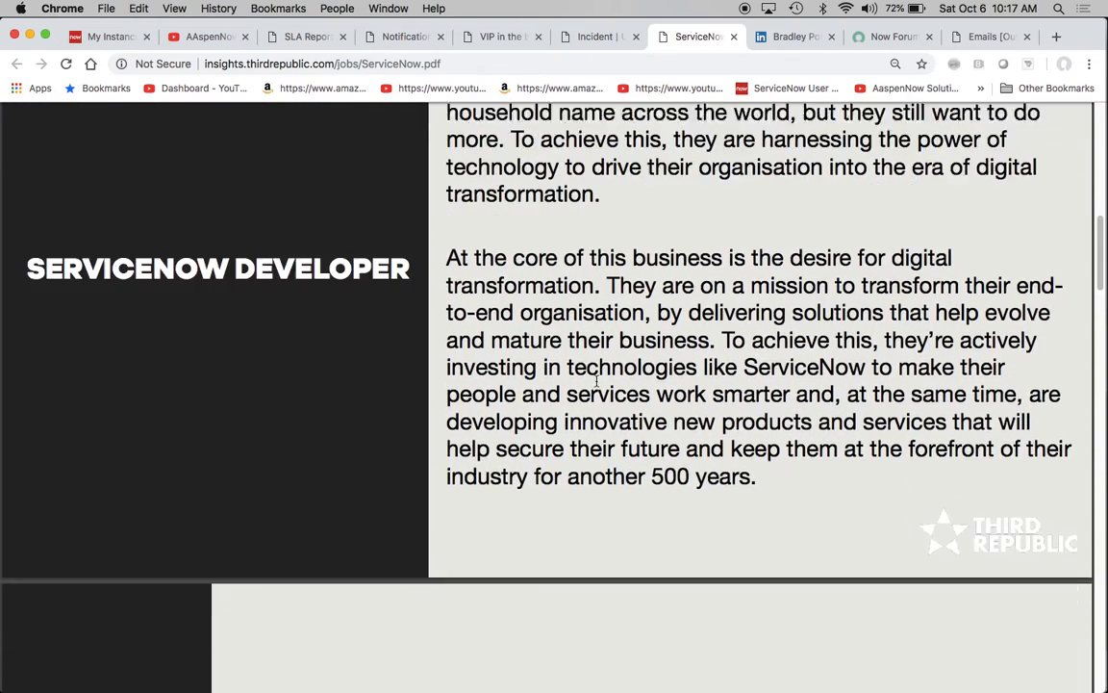
{"action": "scroll", "coordinate": [596, 380], "scroll_direction": "down", "scroll_amount": 15}
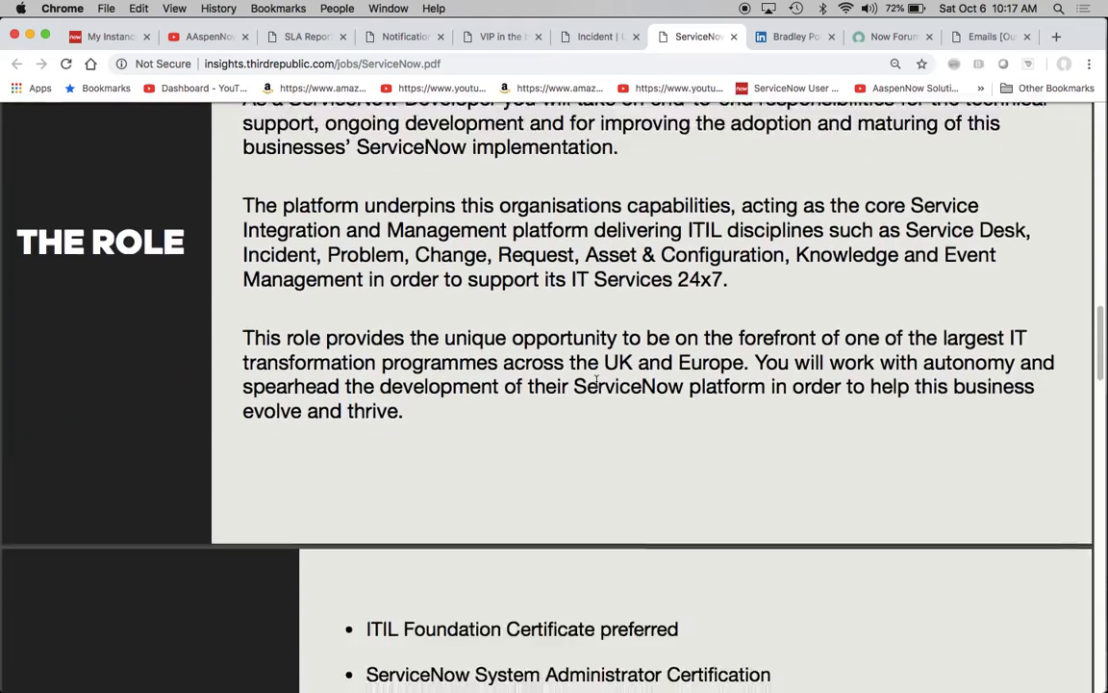
{"action": "scroll", "coordinate": [595, 380], "scroll_direction": "down", "scroll_amount": 15}
{"action": "scroll", "coordinate": [596, 380], "scroll_direction": "down", "scroll_amount": 15}
{"action": "scroll", "coordinate": [596, 380], "scroll_direction": "down", "scroll_amount": 3}
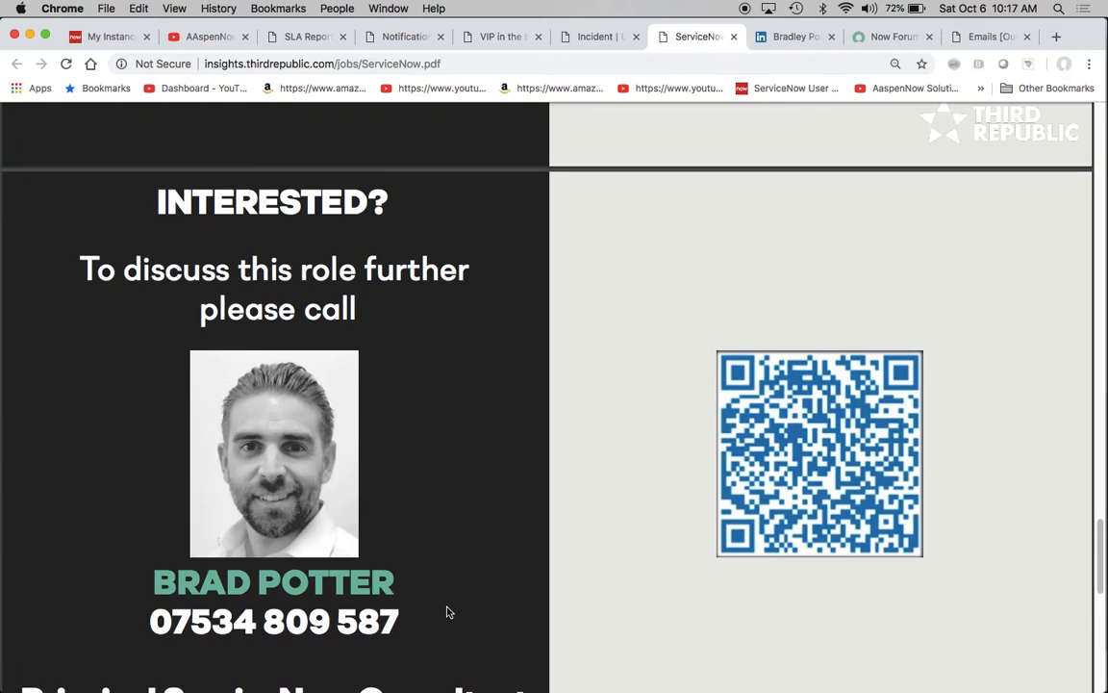
{"action": "scroll", "coordinate": [447, 612], "scroll_direction": "down", "scroll_amount": 4}
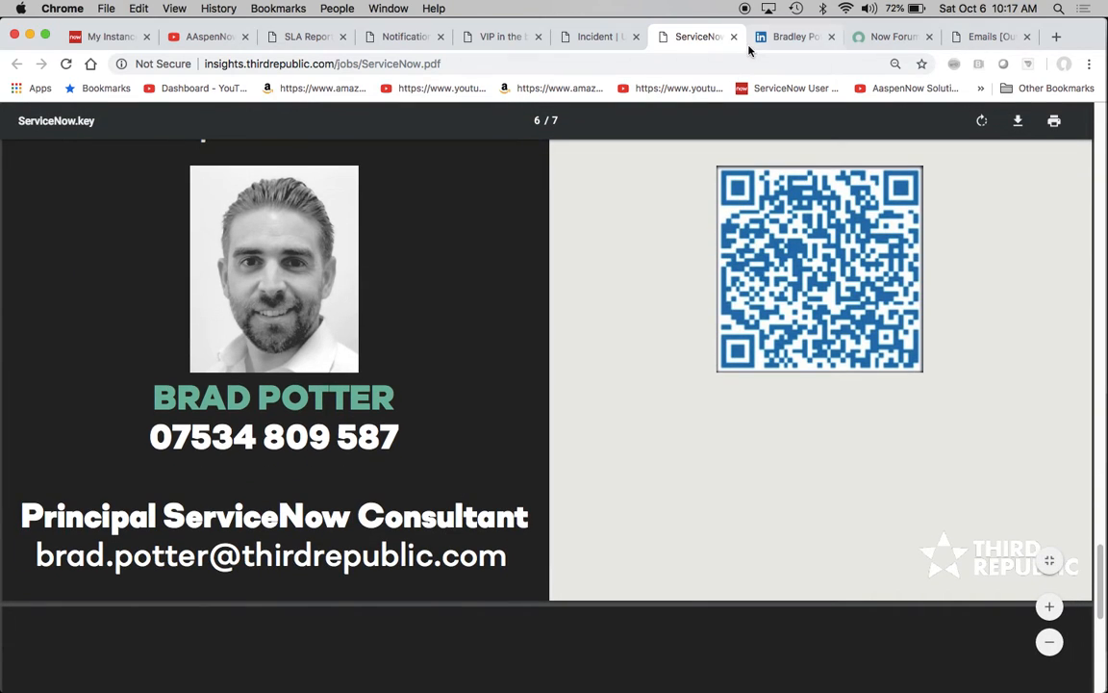
- View the recruiter's LinkedIn profile, including the headline and contact section
{"action": "left_click", "coordinate": [780, 38]}
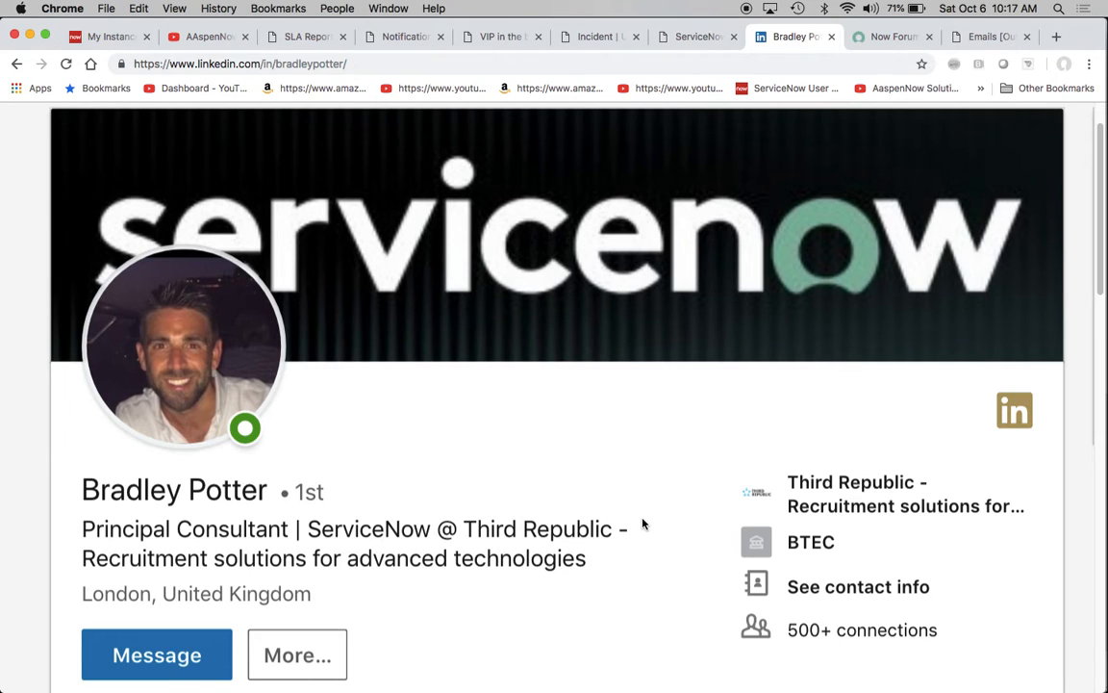
{"action": "scroll", "coordinate": [643, 523], "scroll_direction": "down", "scroll_amount": 2}
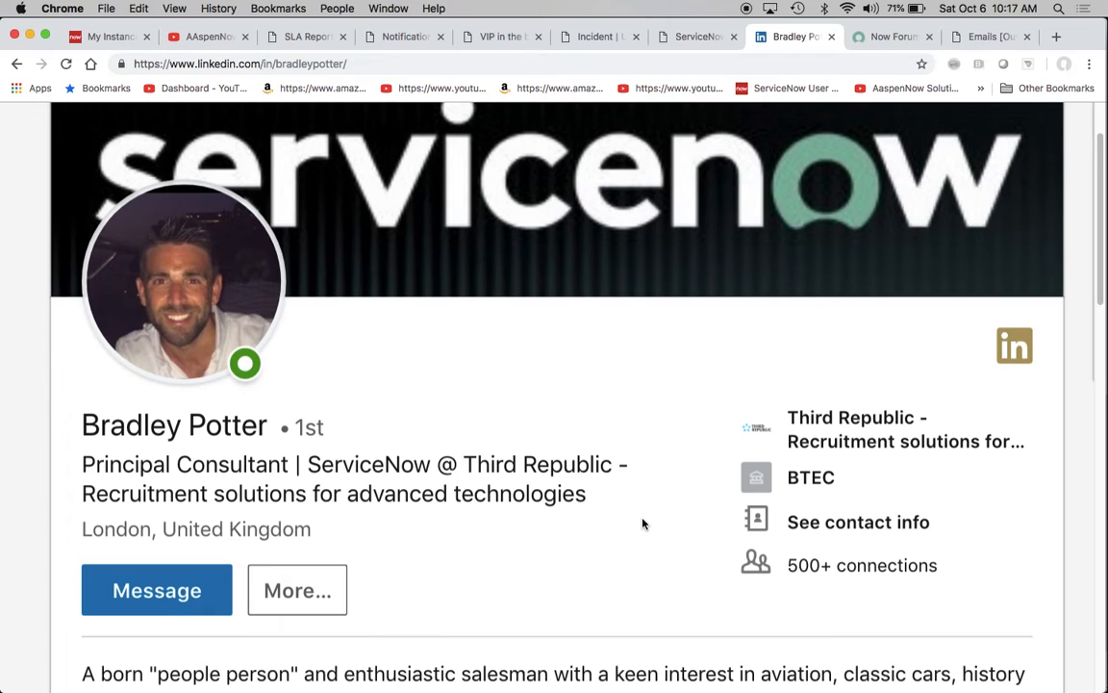
{"action": "scroll", "coordinate": [643, 522], "scroll_direction": "up", "scroll_amount": 2}
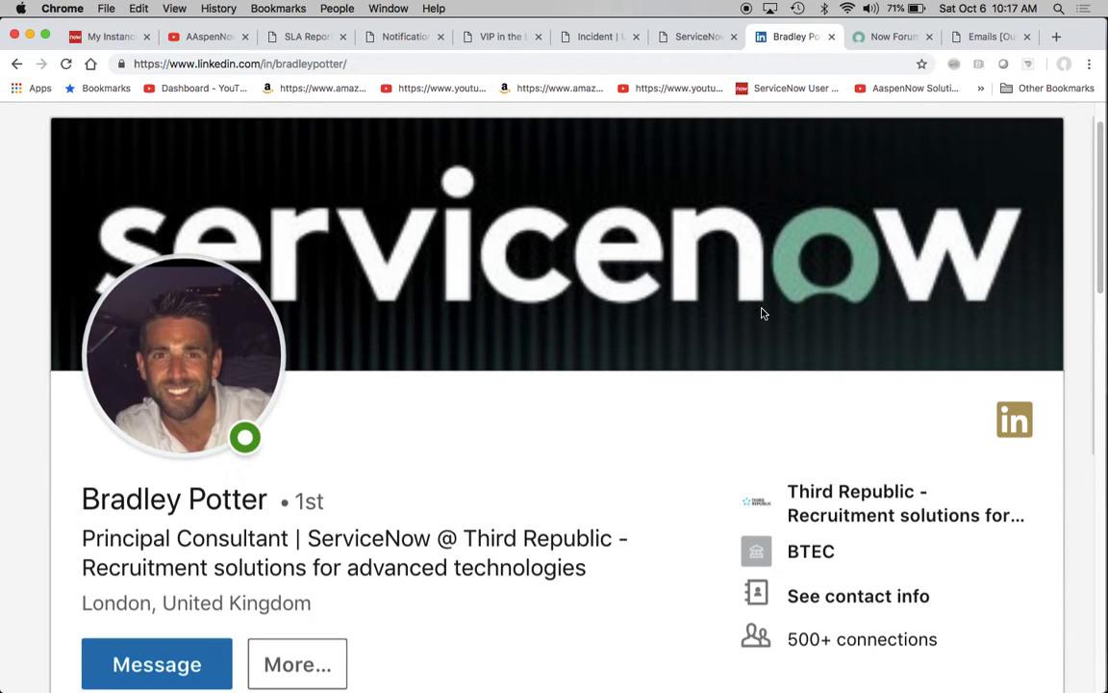
- View the Now Forum London event page with its date and venue details
{"action": "left_click", "coordinate": [878, 41]}
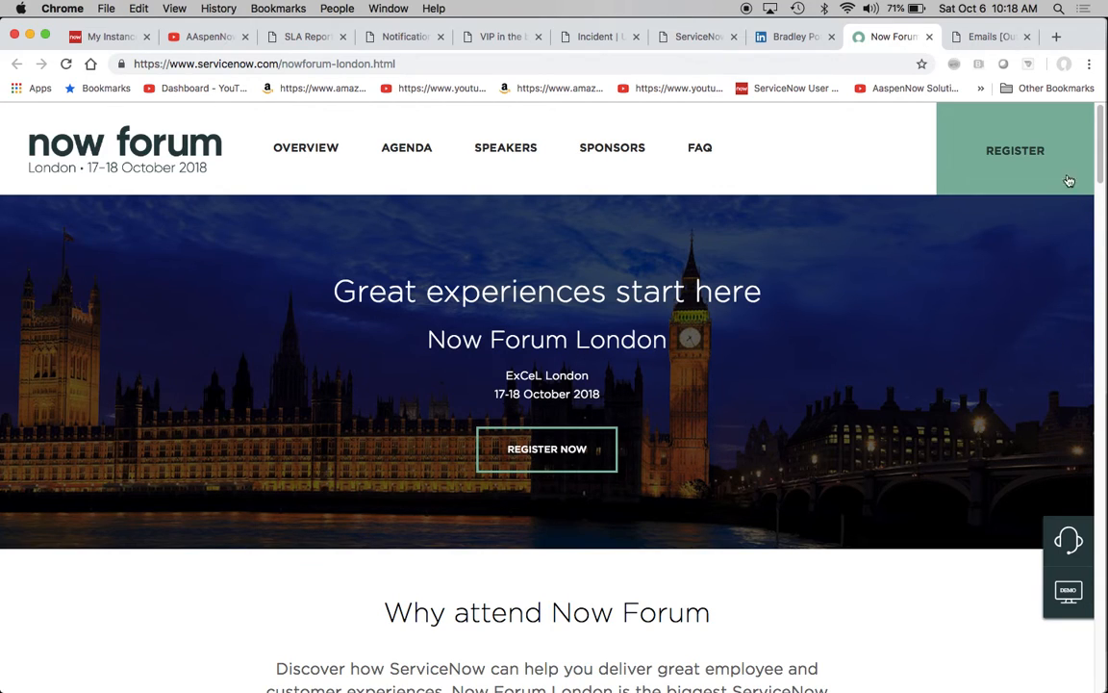
{"action": "scroll", "coordinate": [750, 365], "scroll_direction": "down", "scroll_amount": 3}
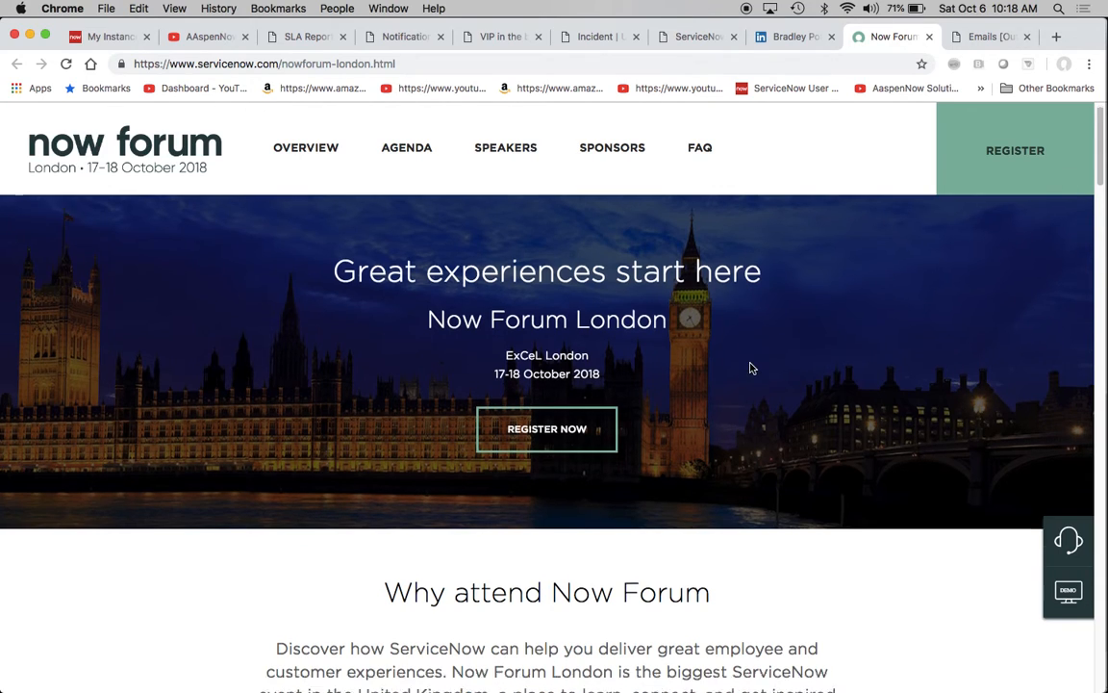
{"action": "scroll", "coordinate": [753, 368], "scroll_direction": "up", "scroll_amount": 3}
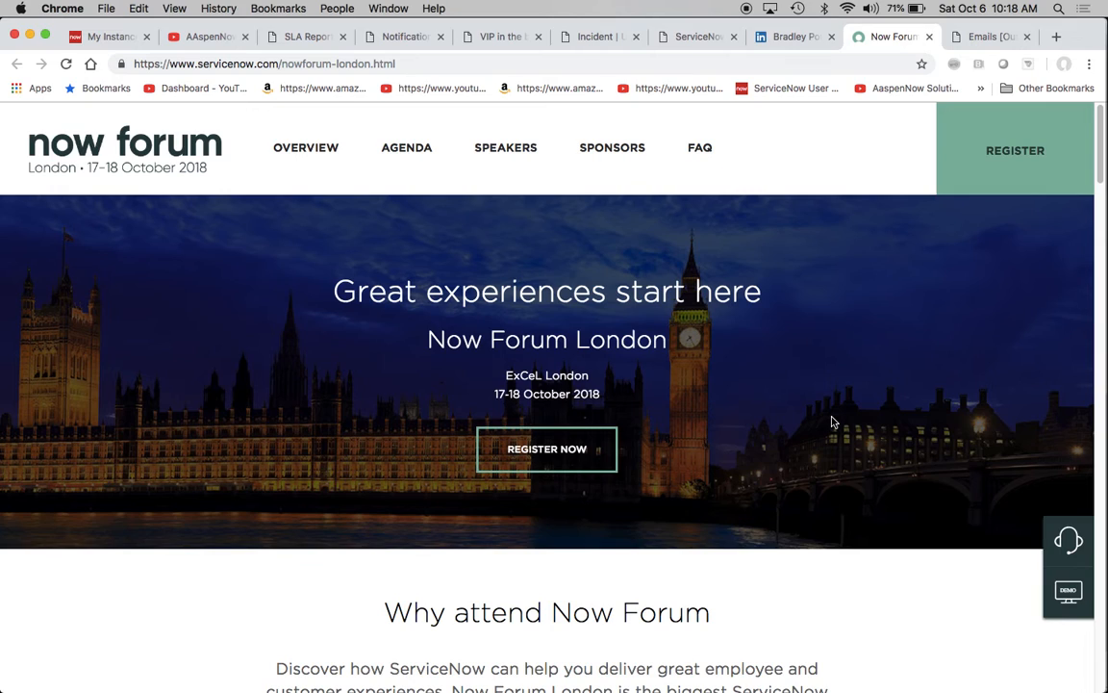
- Bring up the ServiceNow Outbox email list and remove its mailbox and date filters to list all emails
{"action": "left_click", "coordinate": [973, 39]}
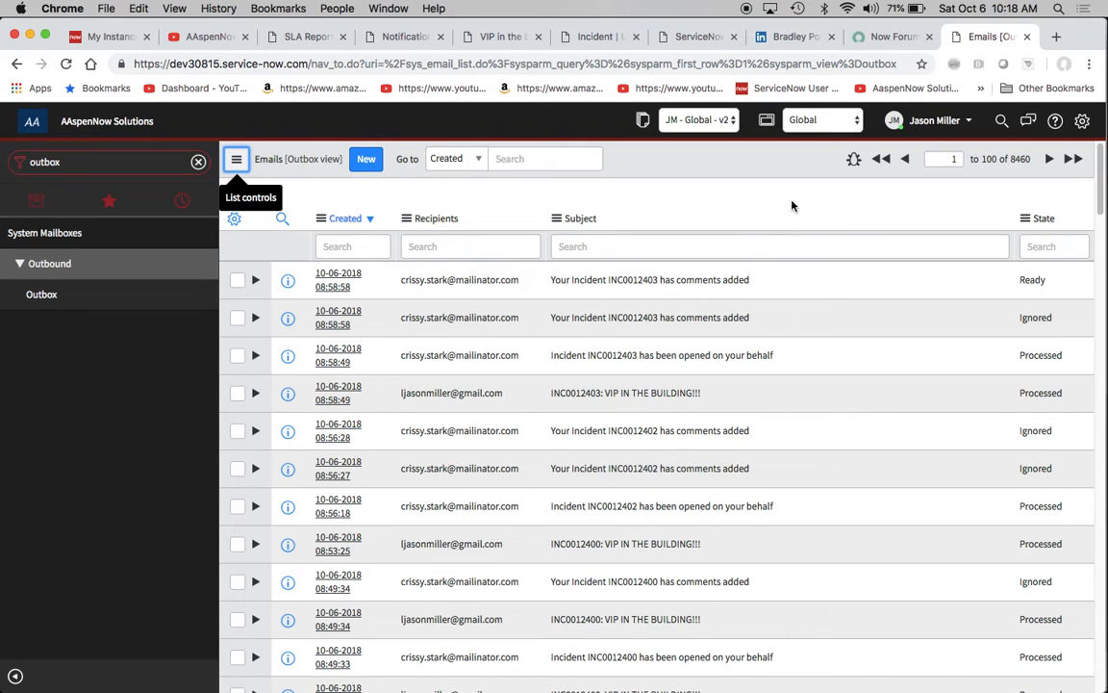
{"action": "right_click", "coordinate": [668, 174]}
{"action": "left_click", "coordinate": [708, 252]}
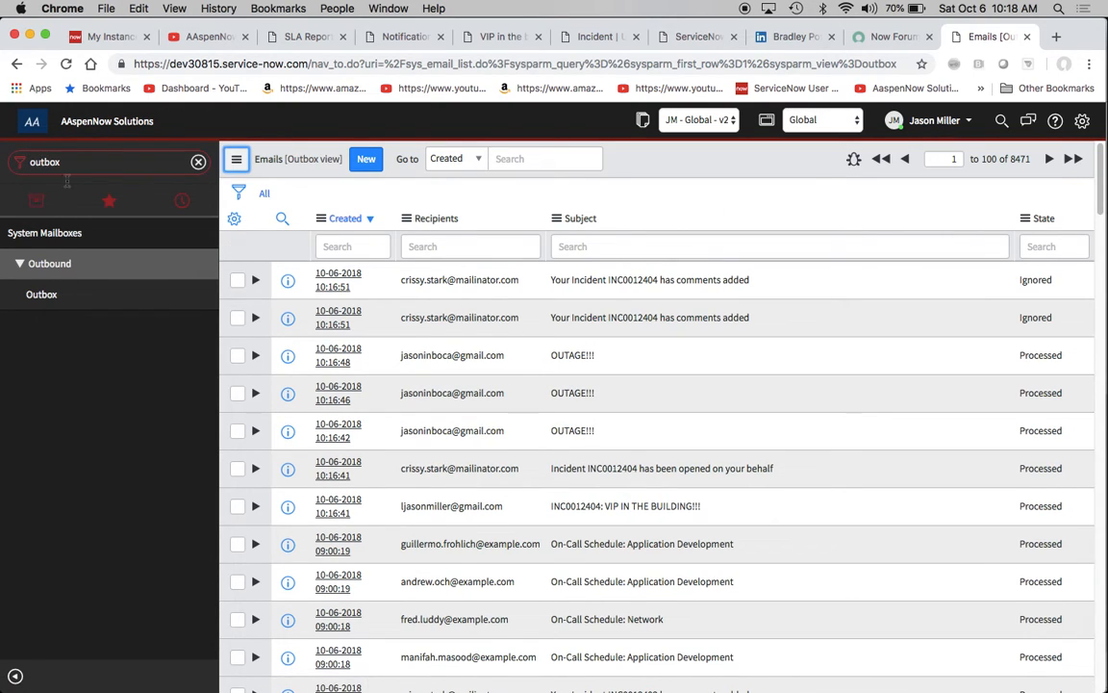
{"action": "left_click", "coordinate": [32, 294]}
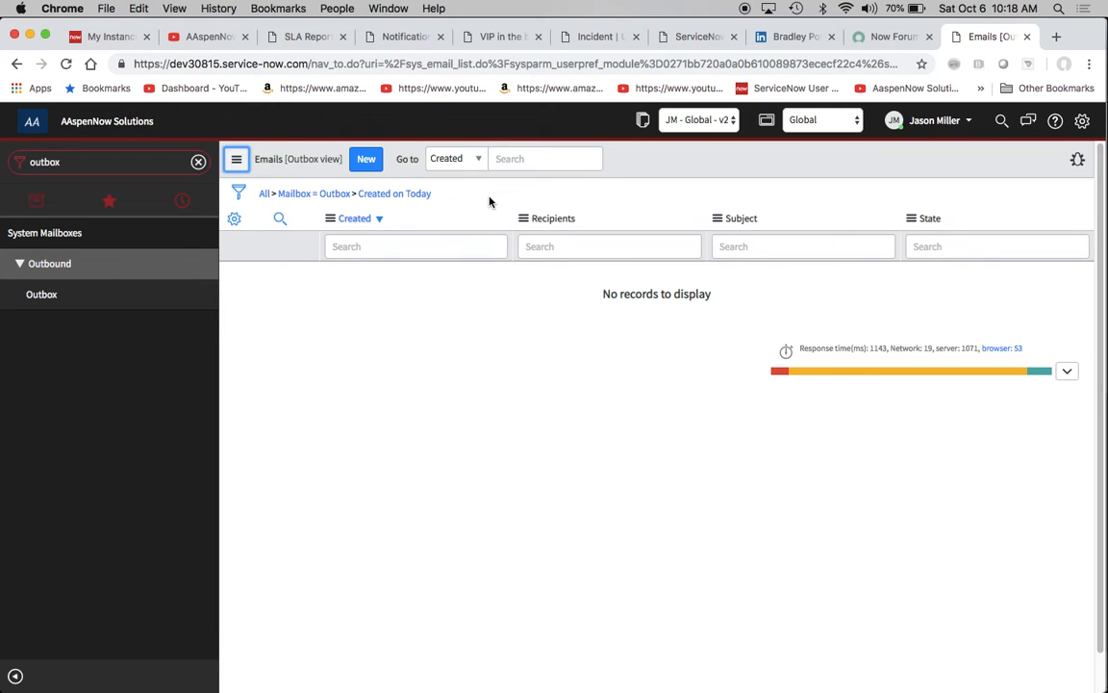
{"action": "left_click", "coordinate": [264, 192]}
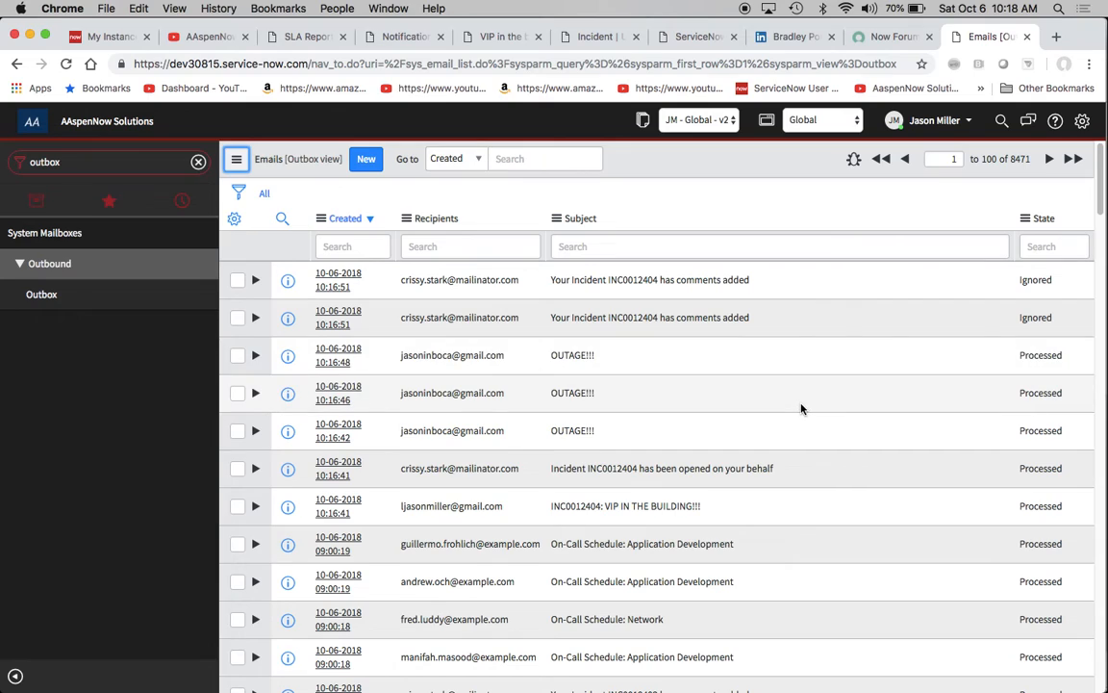
- Find the "INC0012404: VIP IN THE BUILDING!!!" email in the list and check its recipient and state
{"action": "scroll", "coordinate": [798, 409], "scroll_direction": "down", "scroll_amount": 2}
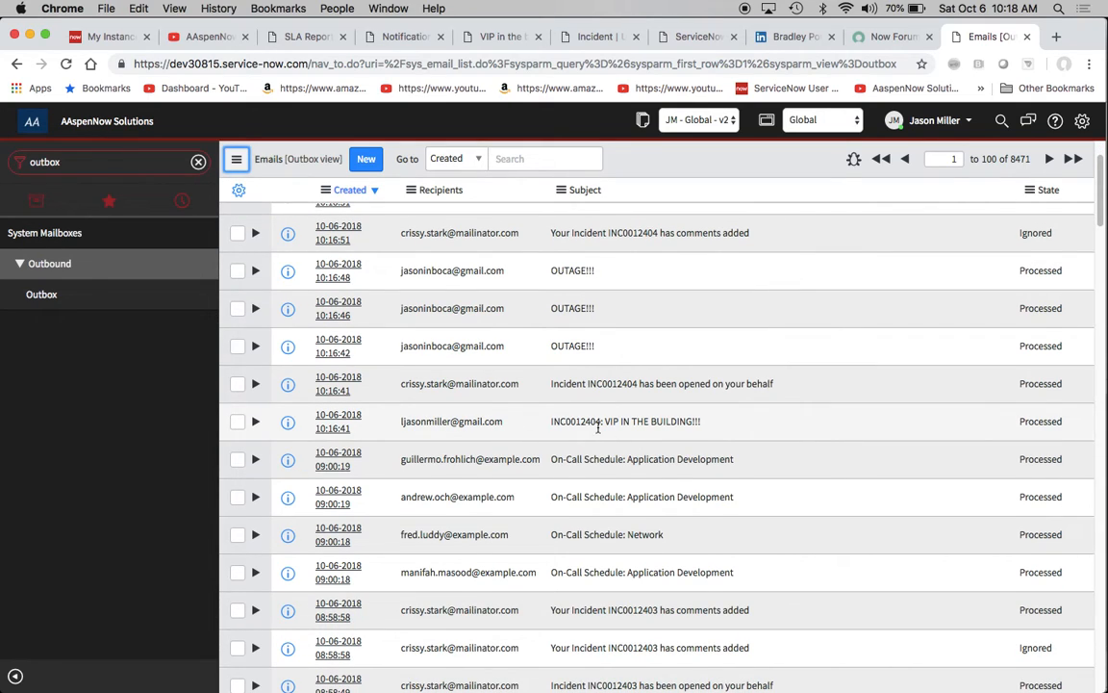
{"action": "left_click", "coordinate": [547, 427]}
{"action": "left_click_drag", "start_coordinate": [547, 426], "coordinate": [705, 425]}
{"action": "left_click", "coordinate": [721, 426]}
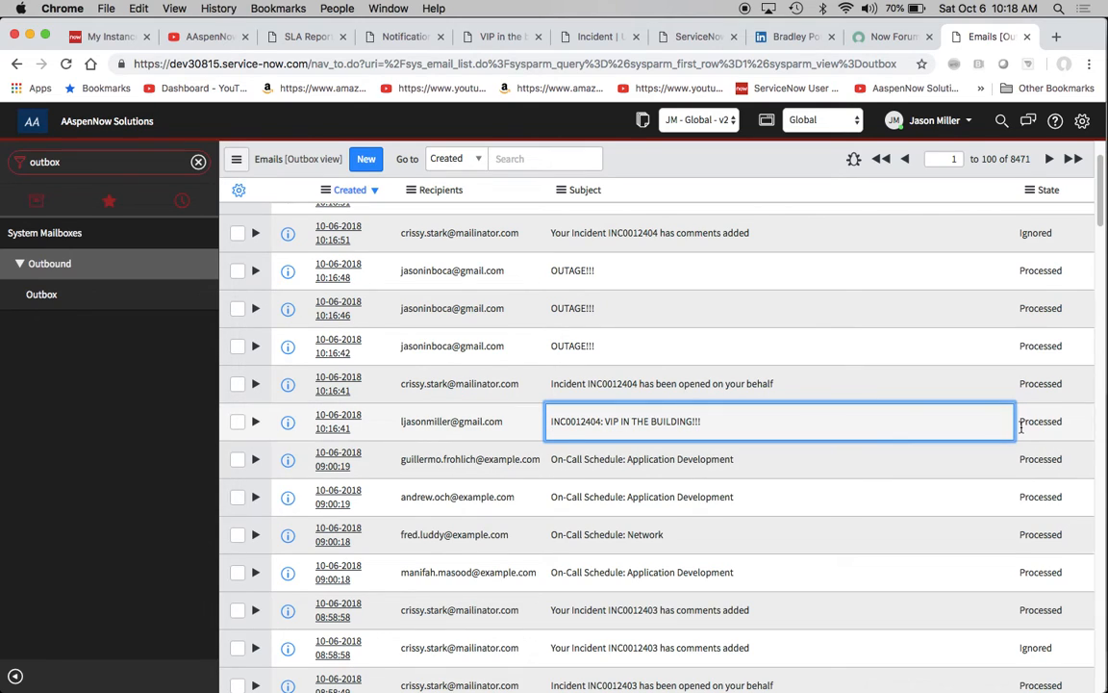
{"action": "scroll", "coordinate": [1015, 433], "scroll_direction": "up", "scroll_amount": 2}
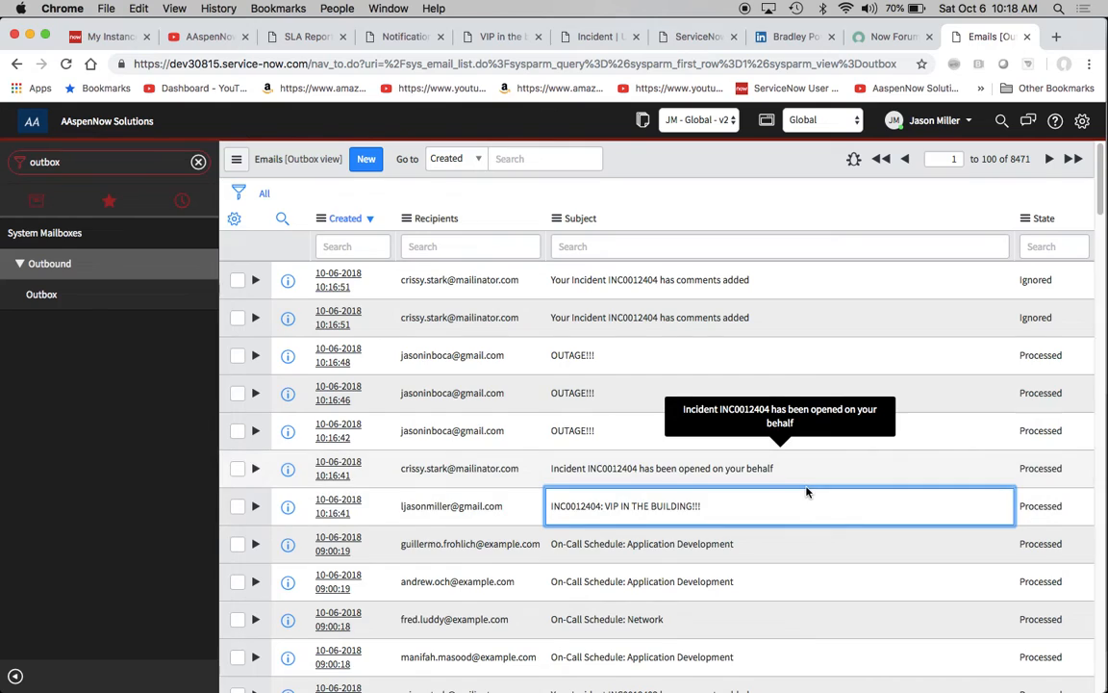
{"action": "scroll", "coordinate": [808, 491], "scroll_direction": "down", "scroll_amount": 2}
{"action": "scroll", "coordinate": [806, 491], "scroll_direction": "up", "scroll_amount": 2}
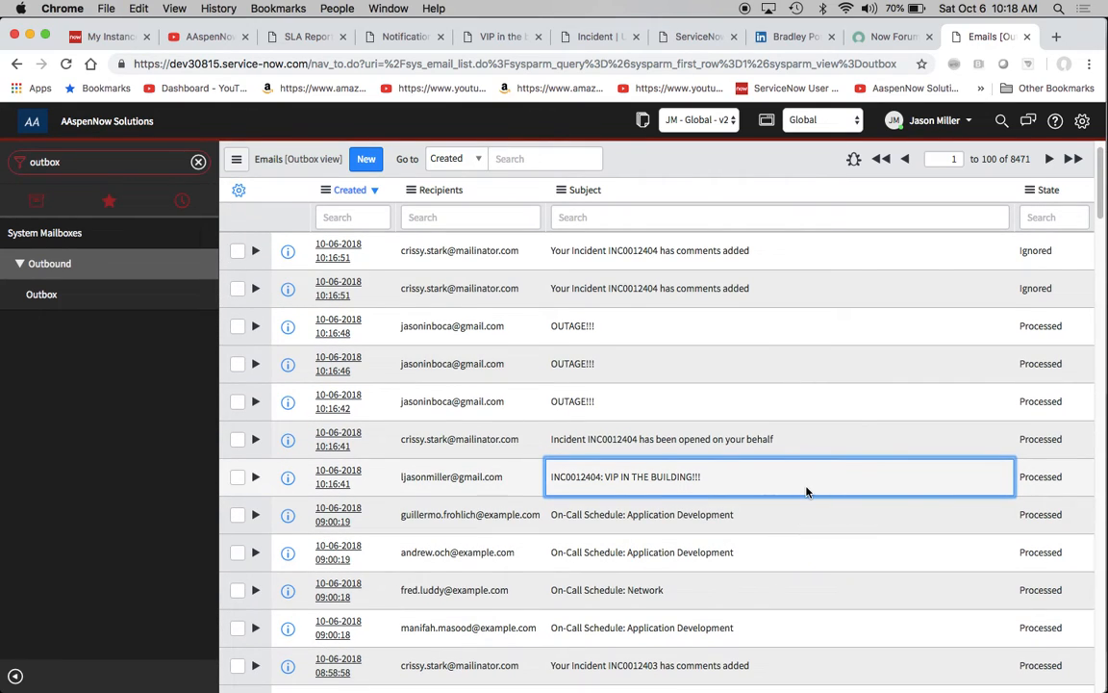
- Return to the "VIP in the building :O" notification and set the Contact type condition's operator to "is"
{"action": "left_click", "coordinate": [289, 36]}
{"action": "left_click", "coordinate": [406, 39]}
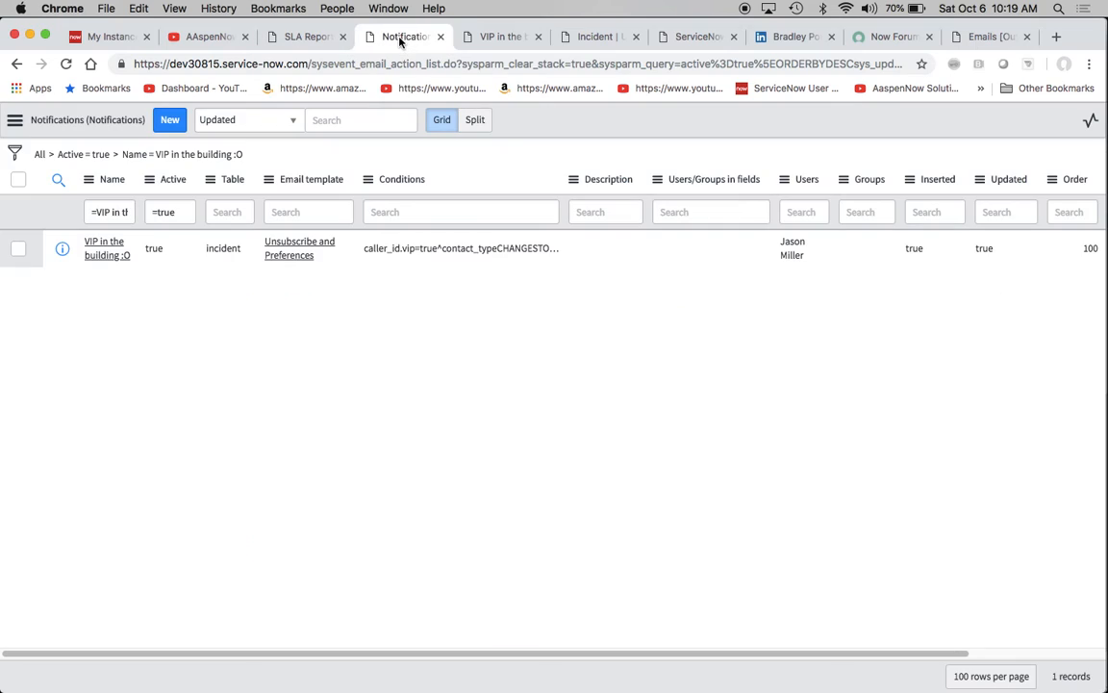
{"action": "left_click", "coordinate": [481, 36]}
{"action": "scroll", "coordinate": [551, 318], "scroll_direction": "down", "scroll_amount": 8}
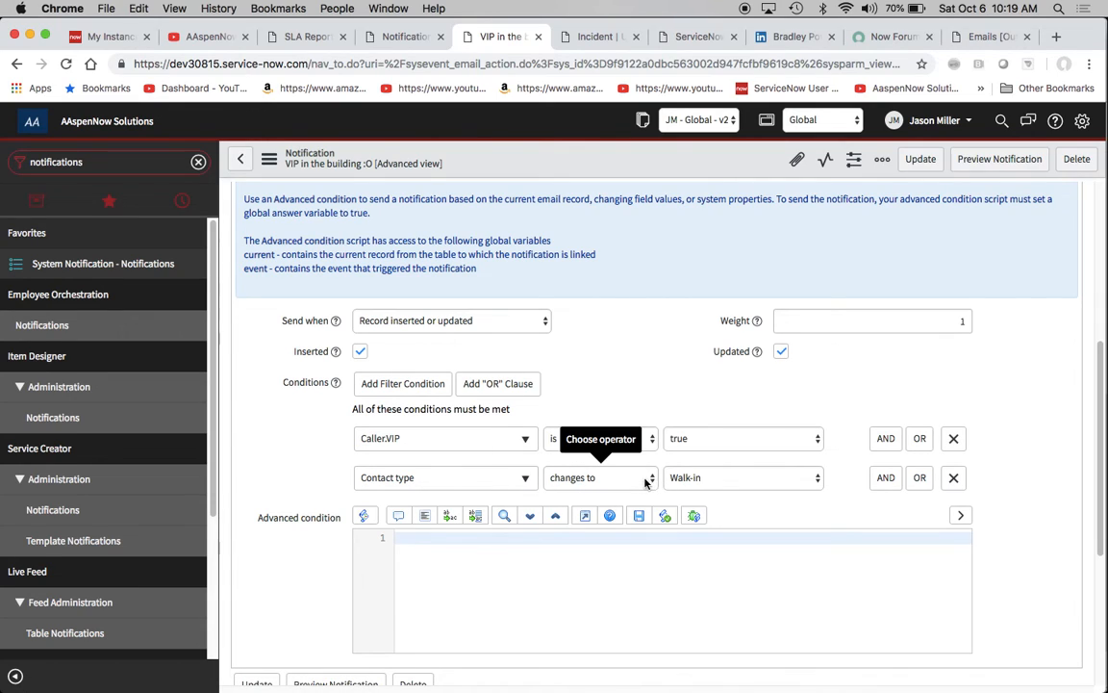
{"action": "left_click", "coordinate": [558, 479]}
{"action": "left_click", "coordinate": [595, 327]}
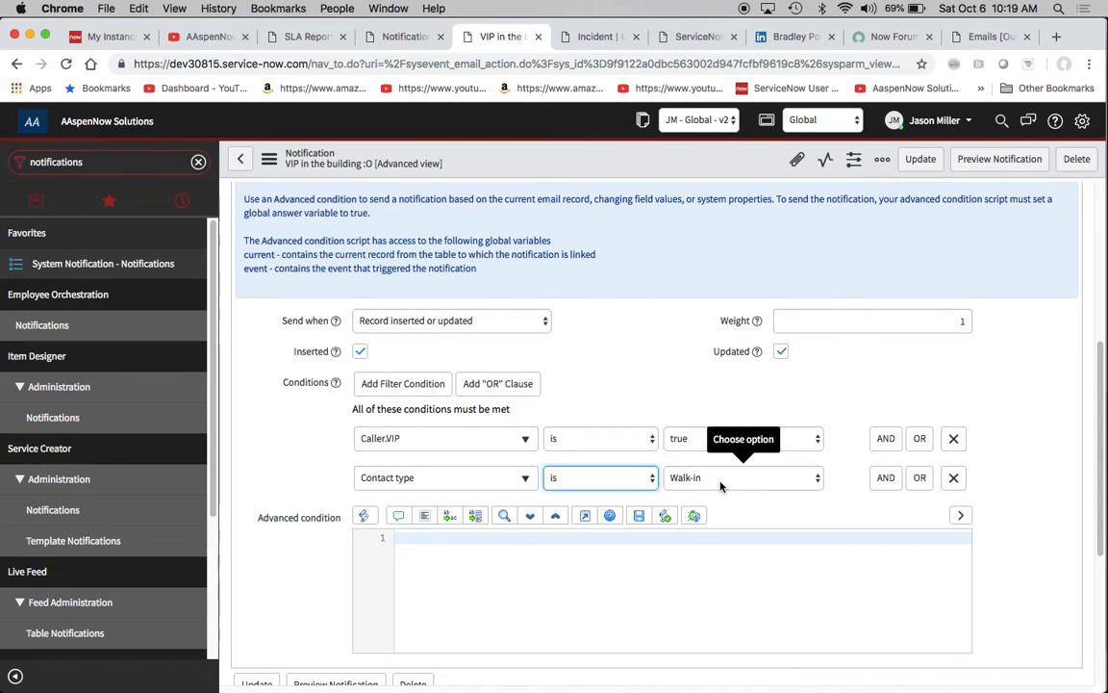
- Save the notification, and set the category of incident INC0012404 to Inquiry / Help and save the incident
{"action": "left_click", "coordinate": [270, 159]}
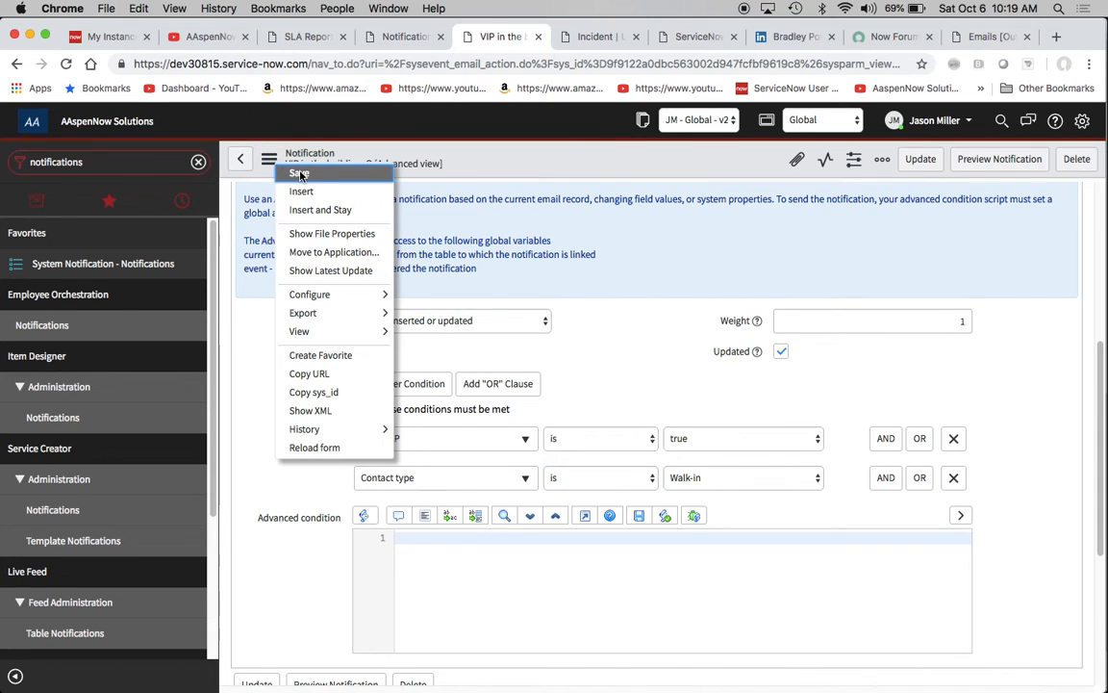
{"action": "left_click", "coordinate": [593, 37]}
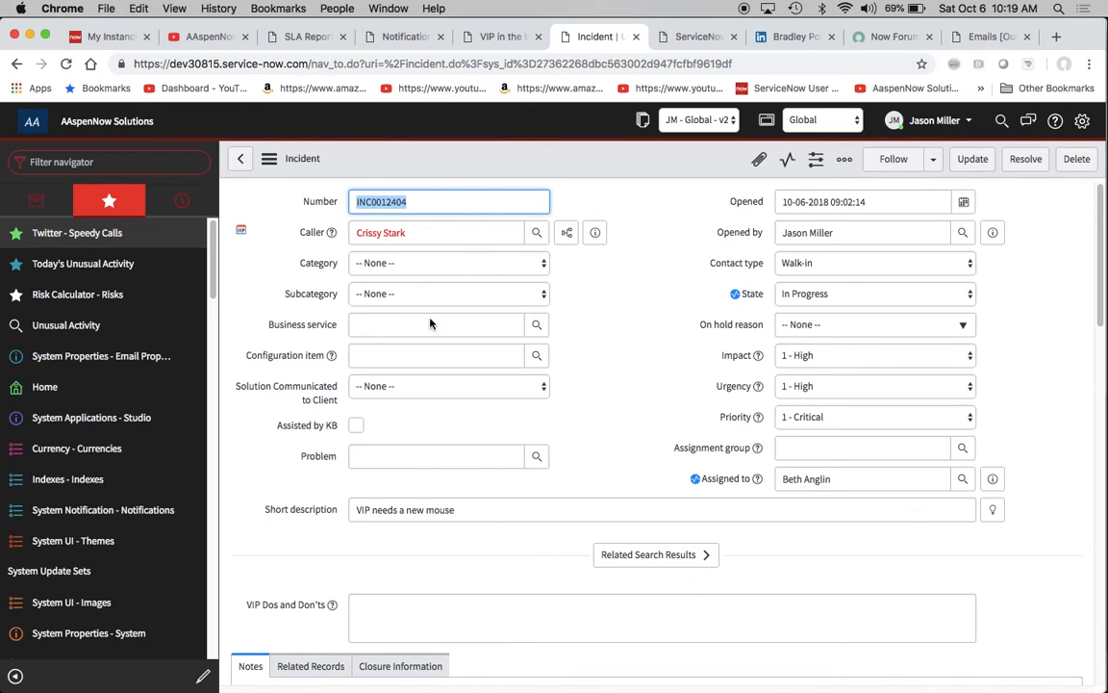
{"action": "left_click", "coordinate": [544, 264]}
{"action": "left_click", "coordinate": [538, 277]}
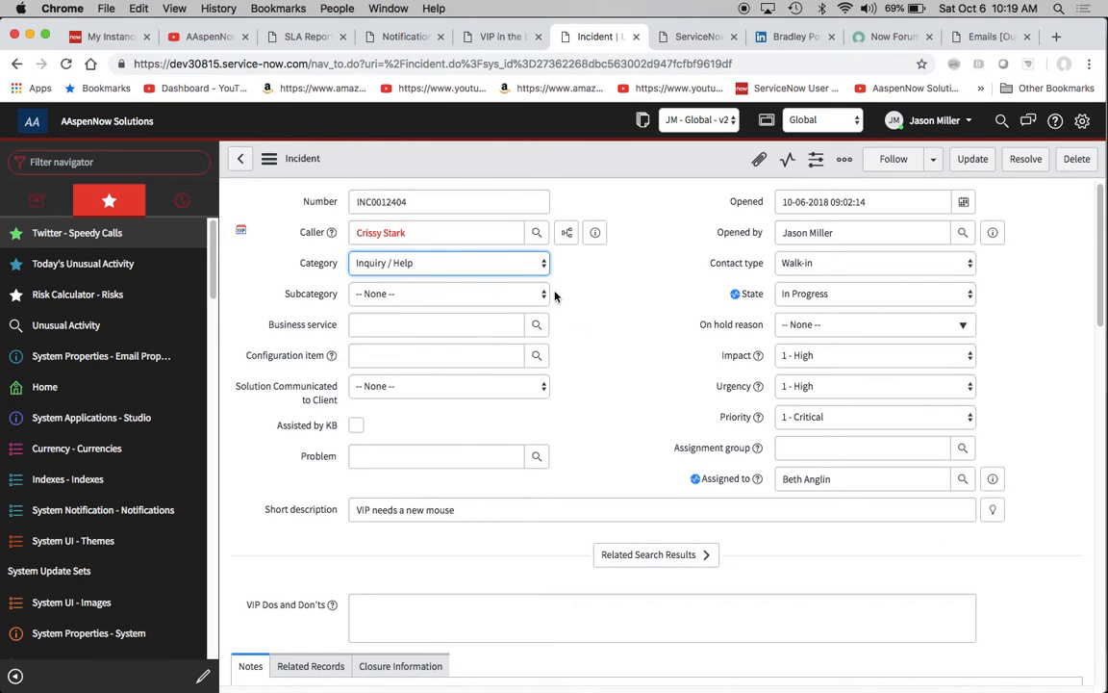
{"action": "left_click", "coordinate": [269, 159]}
{"action": "left_click", "coordinate": [298, 174]}
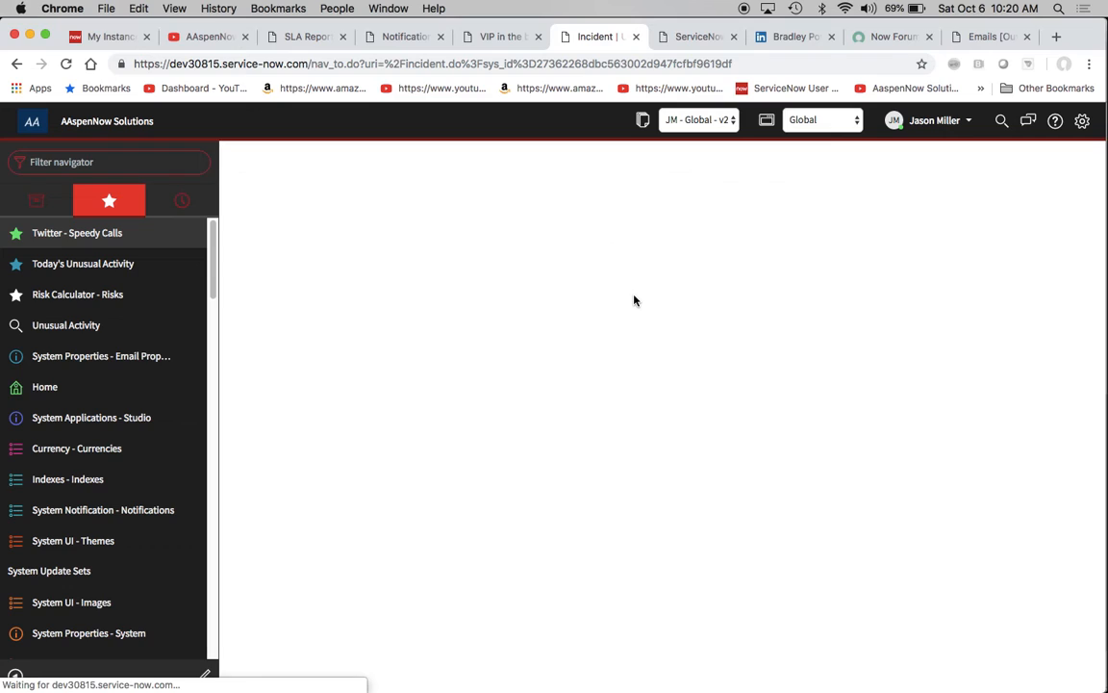
- Set the incident's subcategory to Antivirus and save the record
{"action": "left_click", "coordinate": [527, 295]}
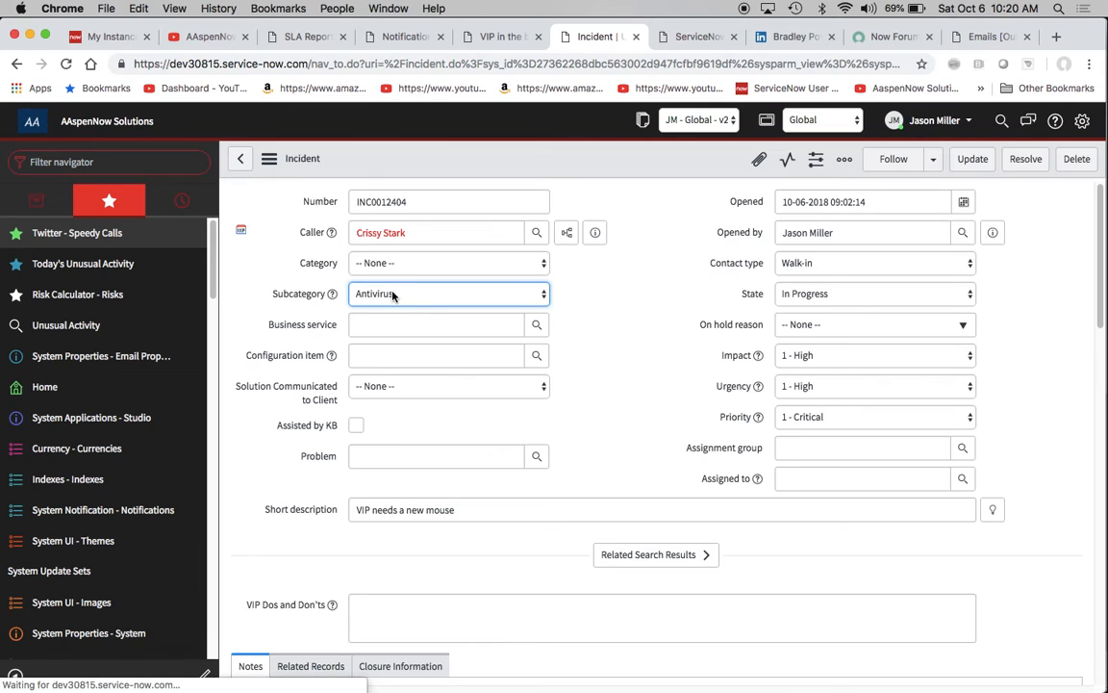
{"action": "left_click", "coordinate": [273, 159]}
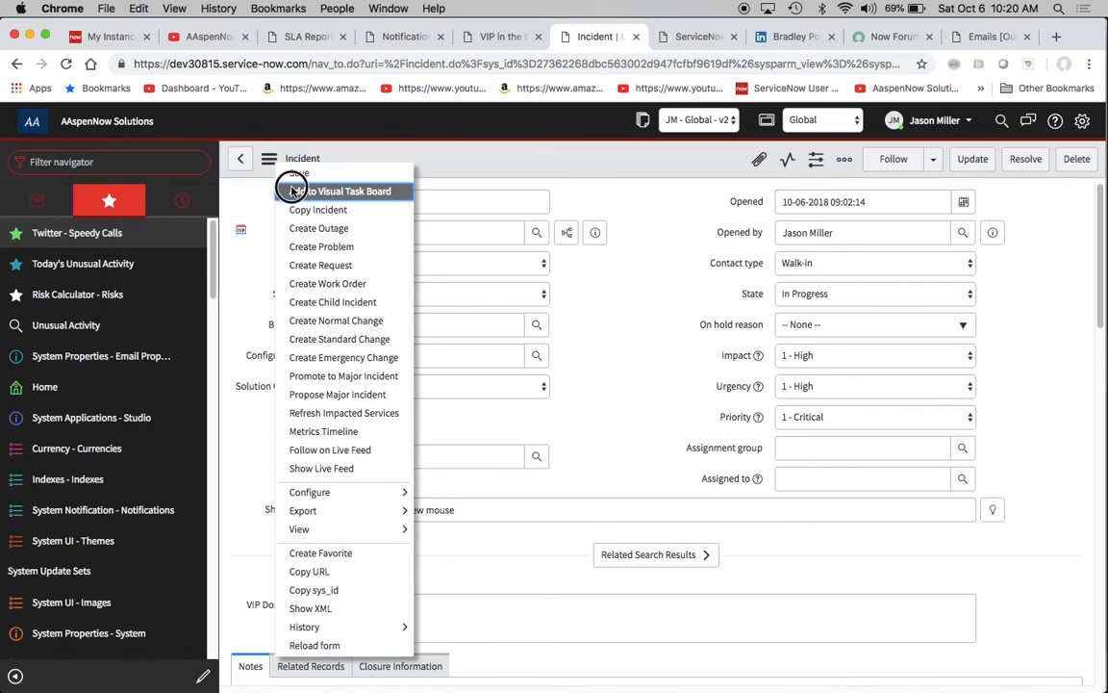
{"action": "left_click", "coordinate": [269, 161]}
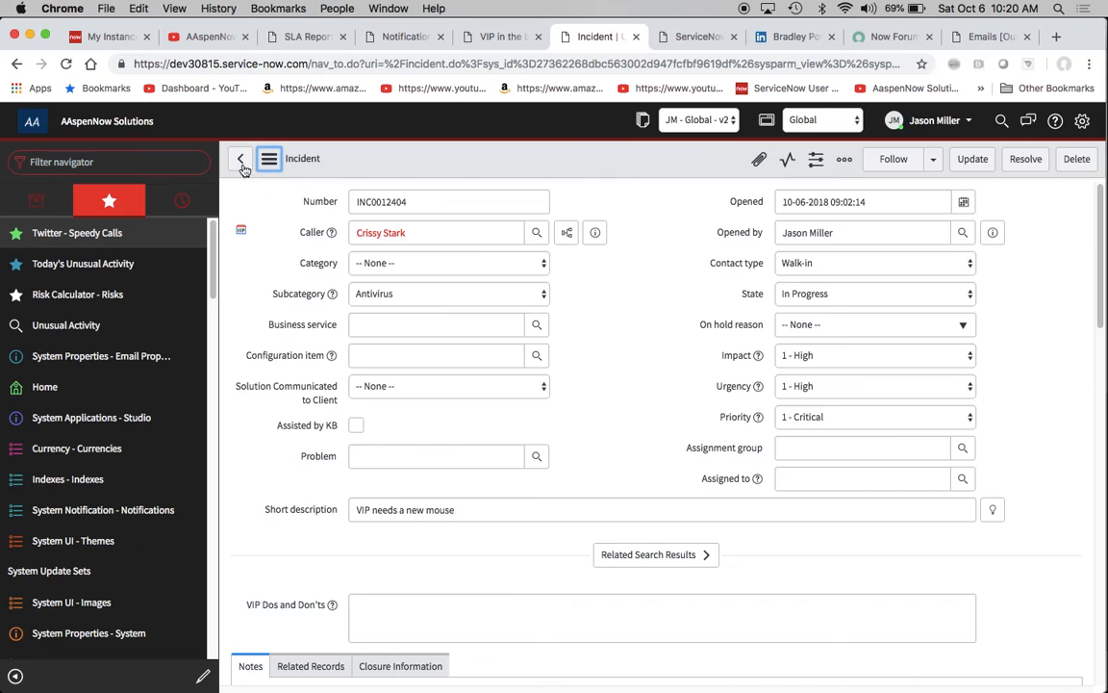
{"action": "left_click", "coordinate": [266, 166]}
{"action": "left_click", "coordinate": [293, 169]}
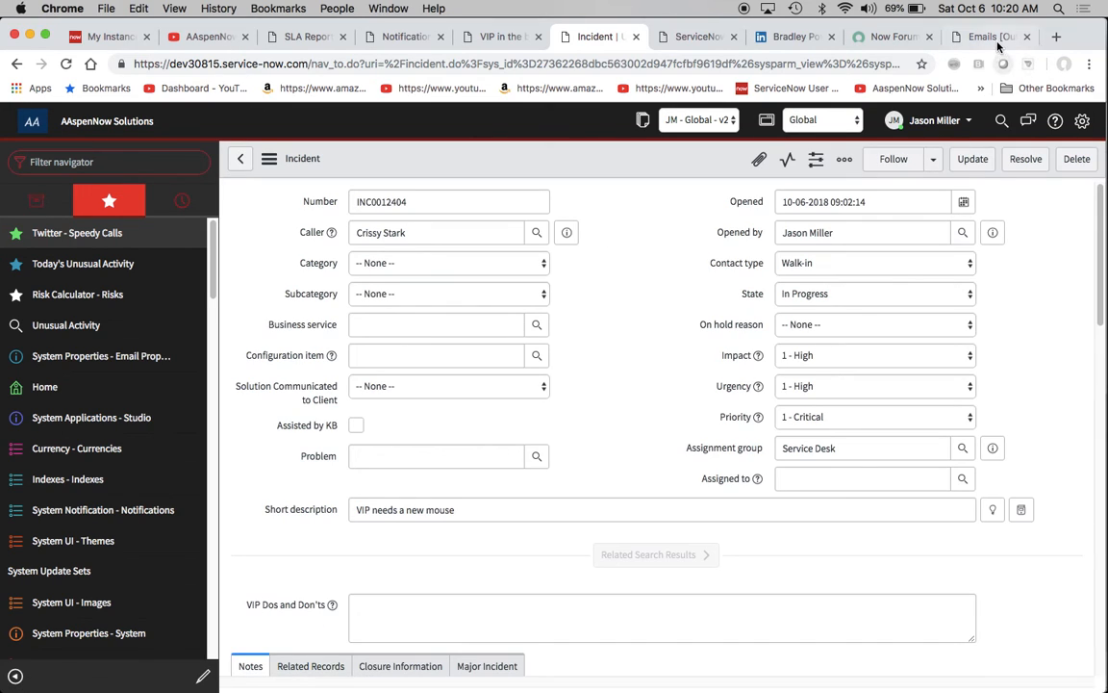
- Refresh the Outbox email list several times and check the state of the new "INC0012404: VIP IN THE BUILDING!!!" emails
{"action": "left_click", "coordinate": [986, 40]}
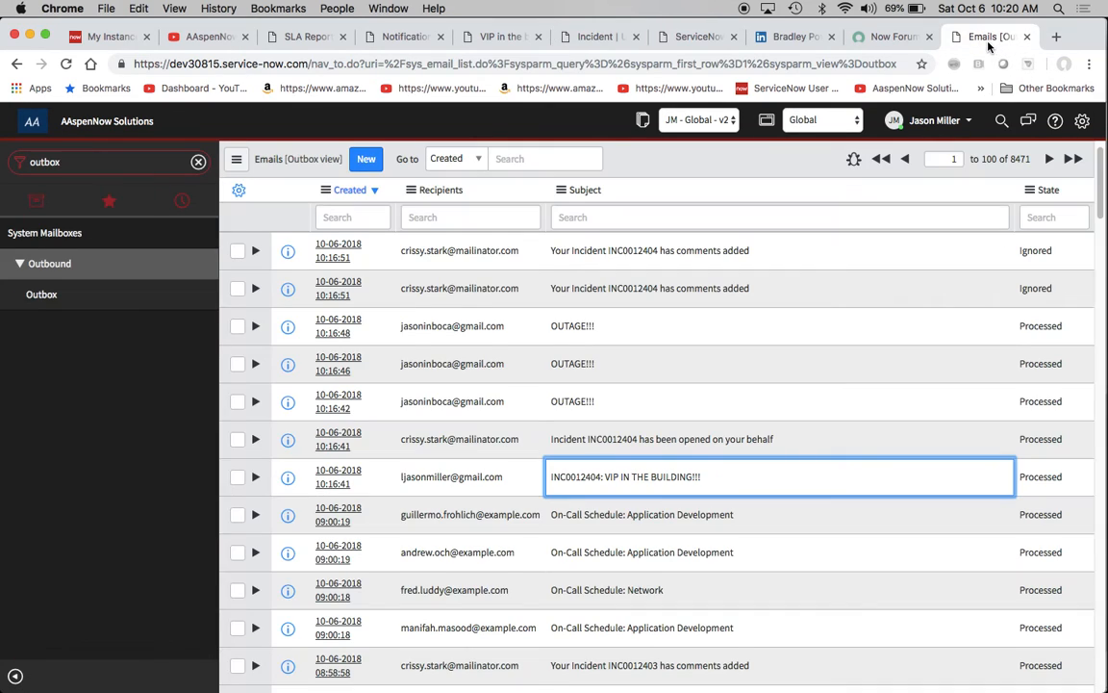
{"action": "right_click", "coordinate": [736, 173]}
{"action": "left_click", "coordinate": [775, 251]}
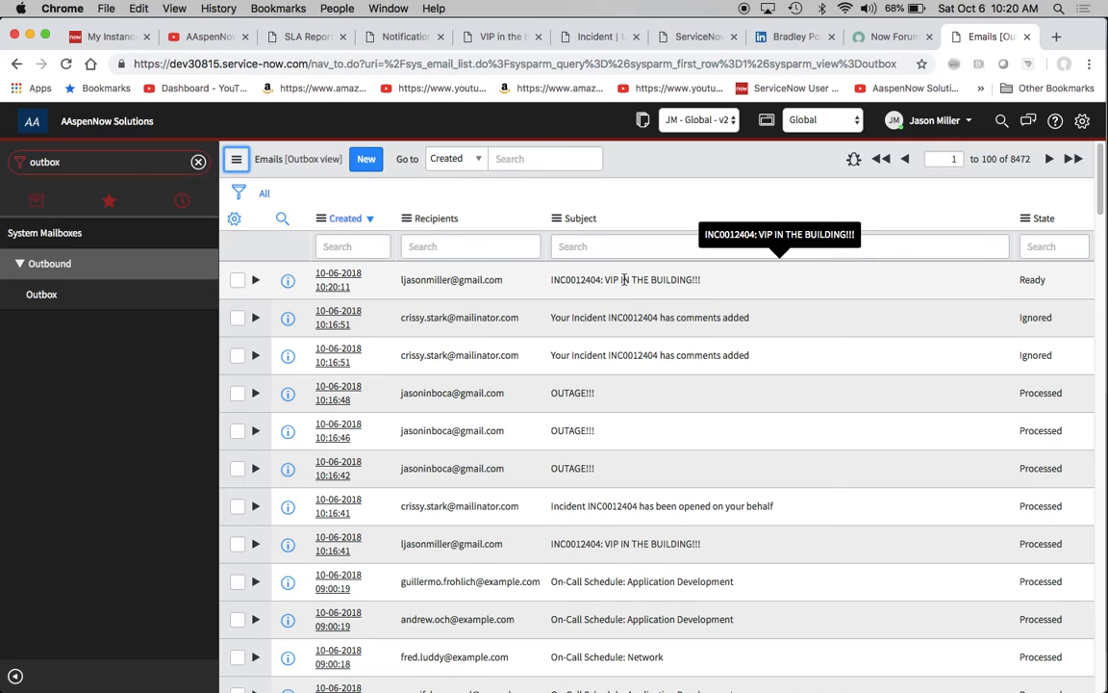
{"action": "right_click", "coordinate": [710, 164]}
{"action": "left_click", "coordinate": [762, 248]}
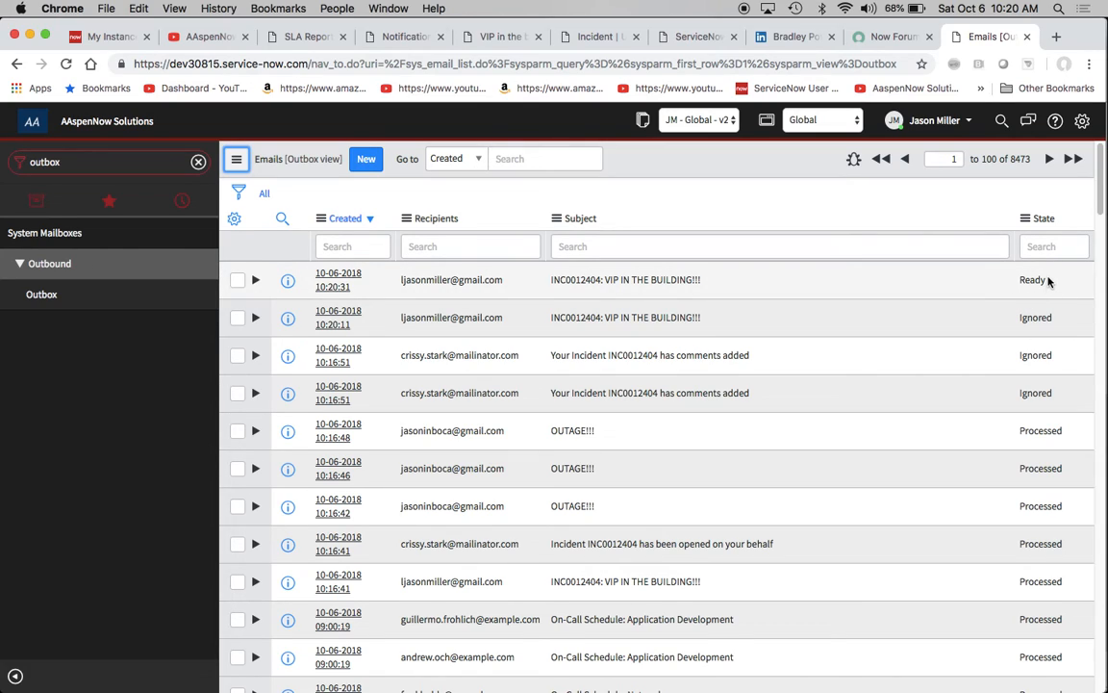
{"action": "right_click", "coordinate": [725, 169]}
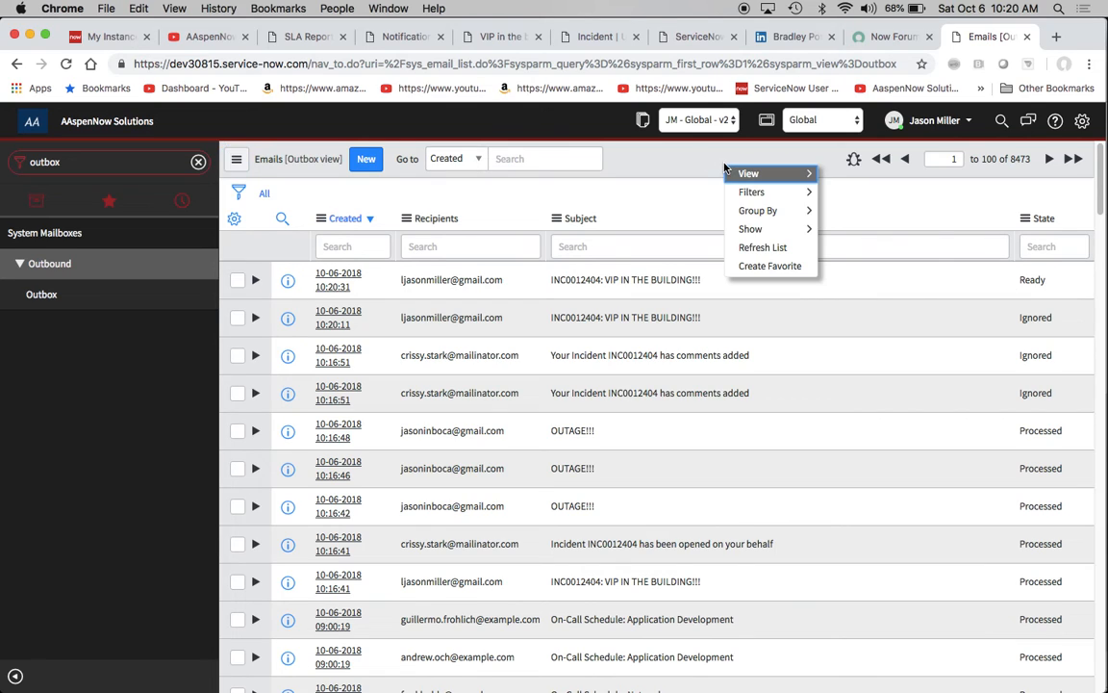
{"action": "left_click", "coordinate": [763, 247]}
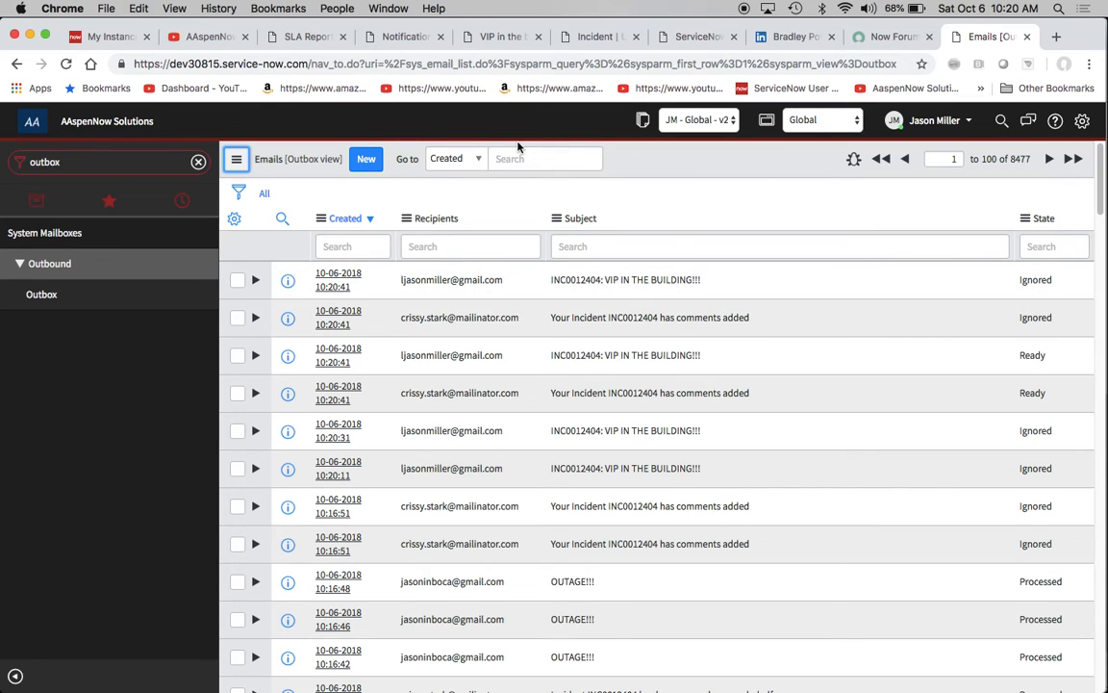
- Set the weight of the "VIP in the building :O" notification to 0 and save it
{"action": "left_click", "coordinate": [399, 36]}
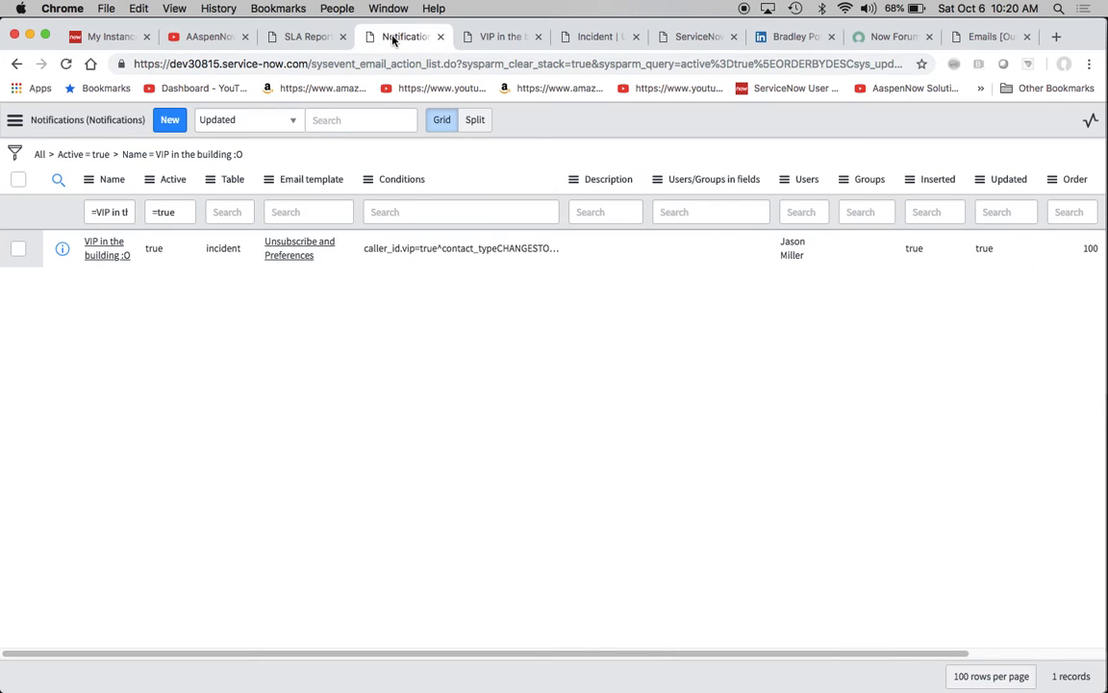
{"action": "left_click", "coordinate": [495, 36]}
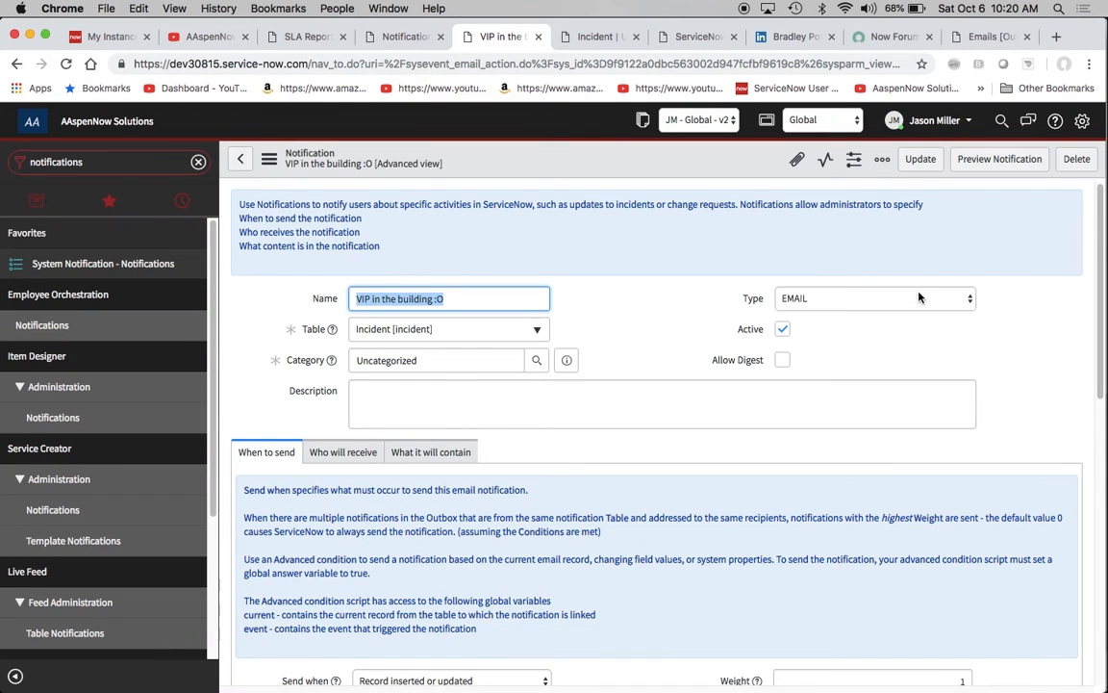
{"action": "scroll", "coordinate": [891, 388], "scroll_direction": "down", "scroll_amount": 1}
{"action": "scroll", "coordinate": [891, 389], "scroll_direction": "down", "scroll_amount": 5}
{"action": "left_click_drag", "start_coordinate": [940, 420], "coordinate": [998, 420]}
{"action": "type", "text": "0"}
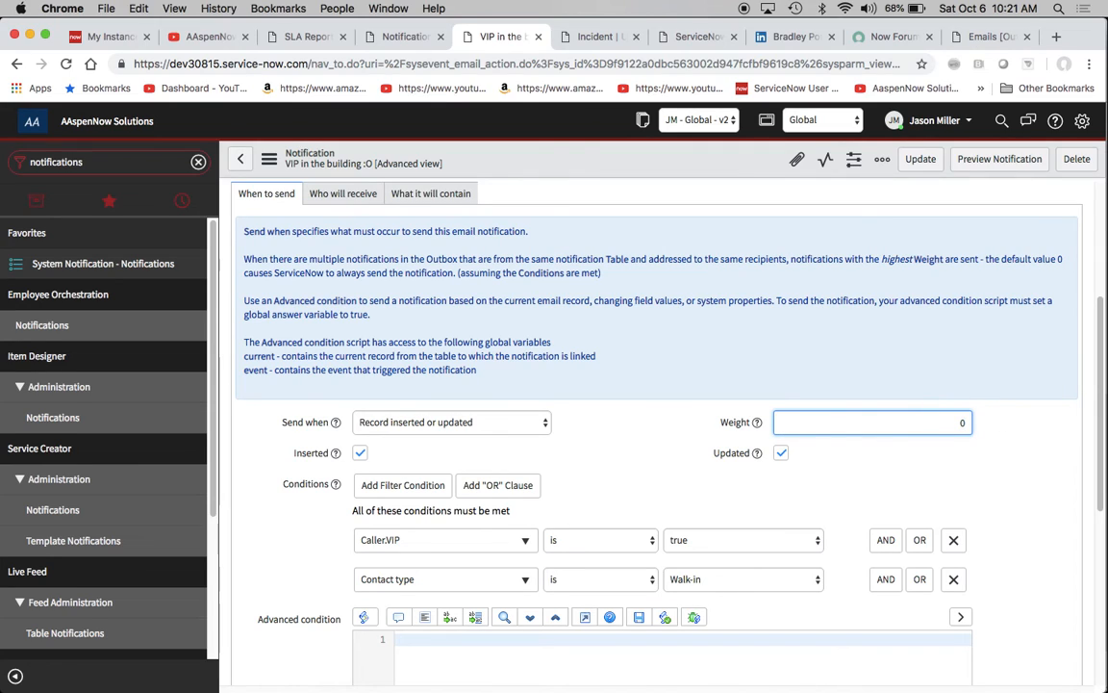
{"action": "left_click", "coordinate": [269, 161]}
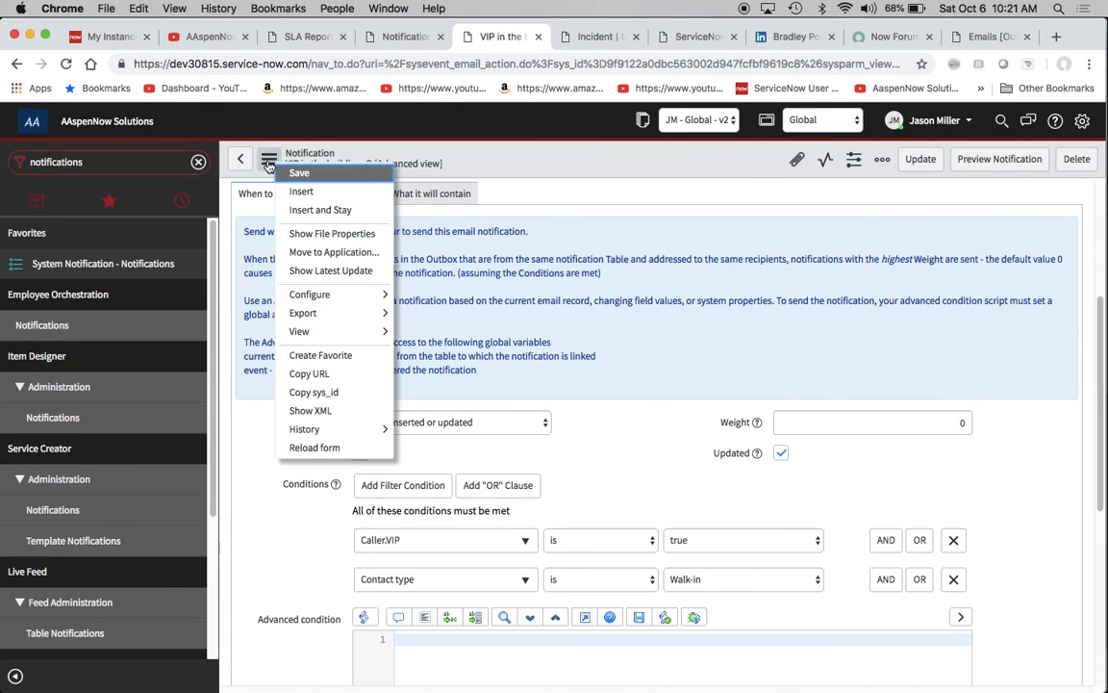
{"action": "left_click", "coordinate": [299, 172]}
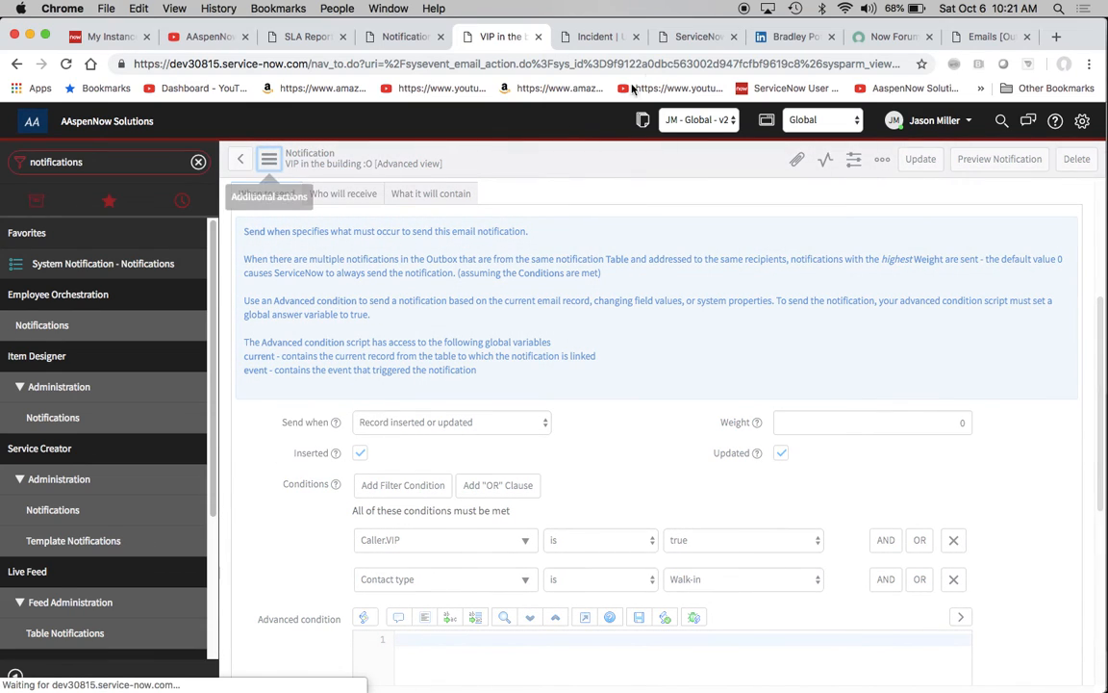
- Set the business service of incident INC0012404 to Blackberry and save the incident
{"action": "left_click", "coordinate": [587, 39]}
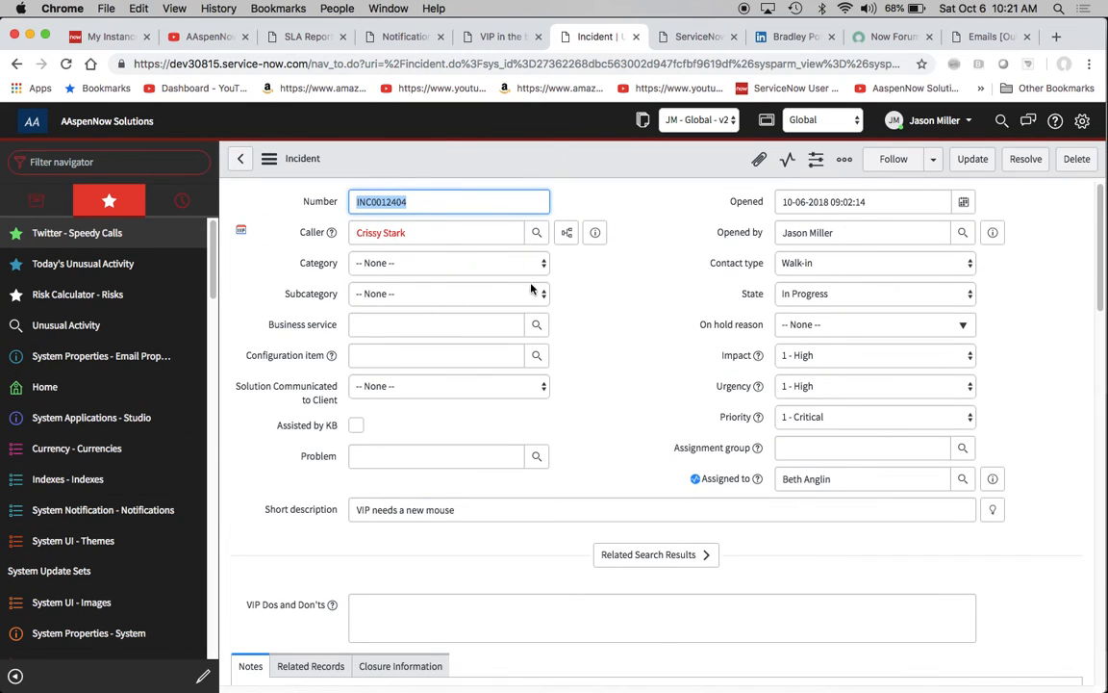
{"action": "left_click", "coordinate": [502, 274]}
{"action": "left_click", "coordinate": [534, 250]}
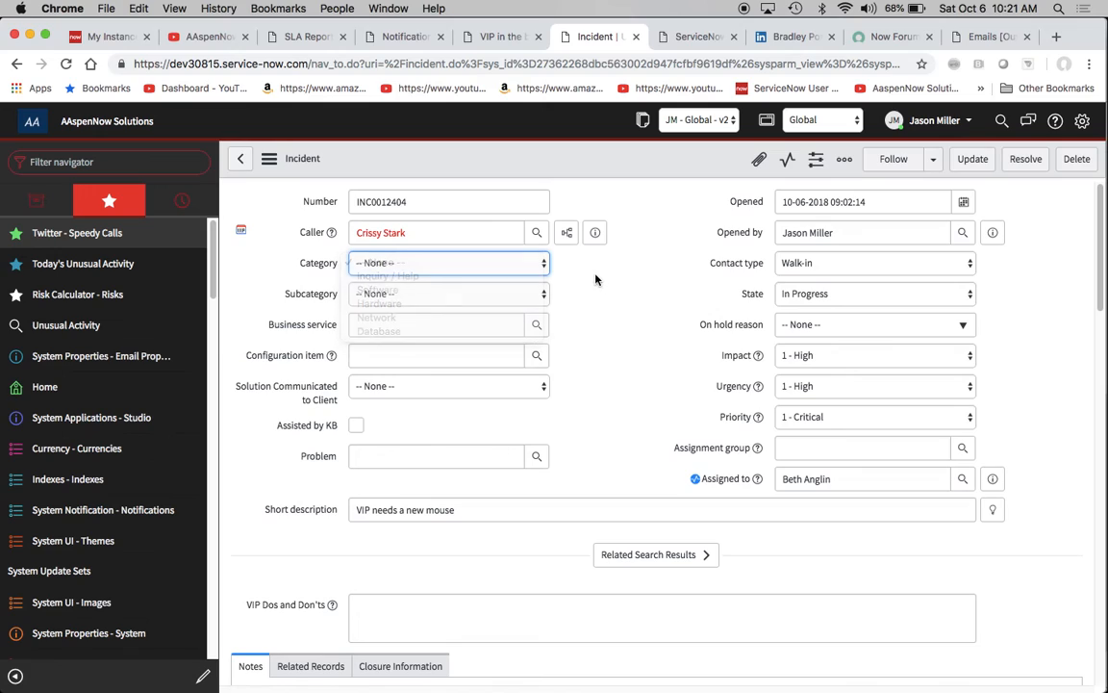
{"action": "left_click", "coordinate": [469, 325]}
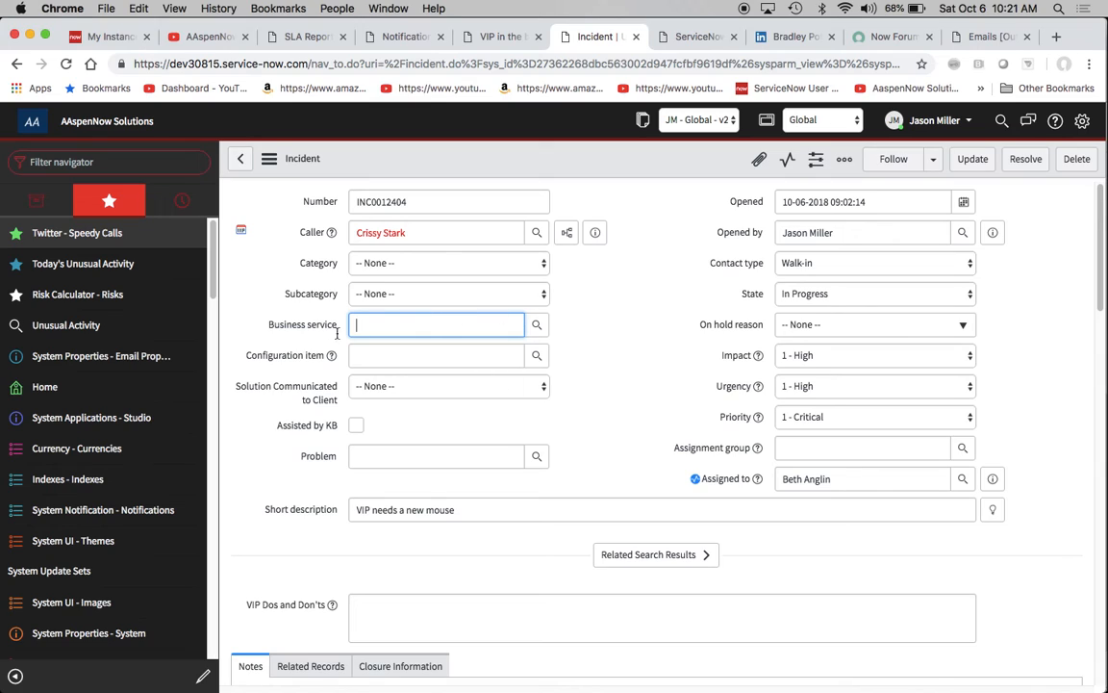
{"action": "left_click", "coordinate": [536, 324]}
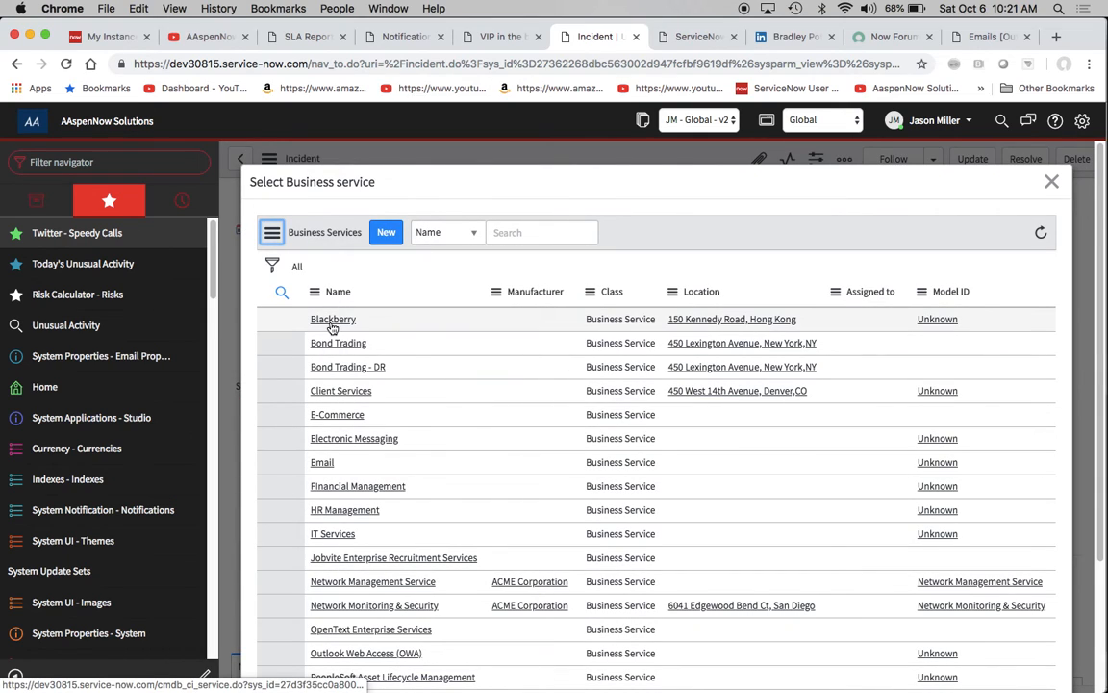
{"action": "left_click", "coordinate": [332, 326]}
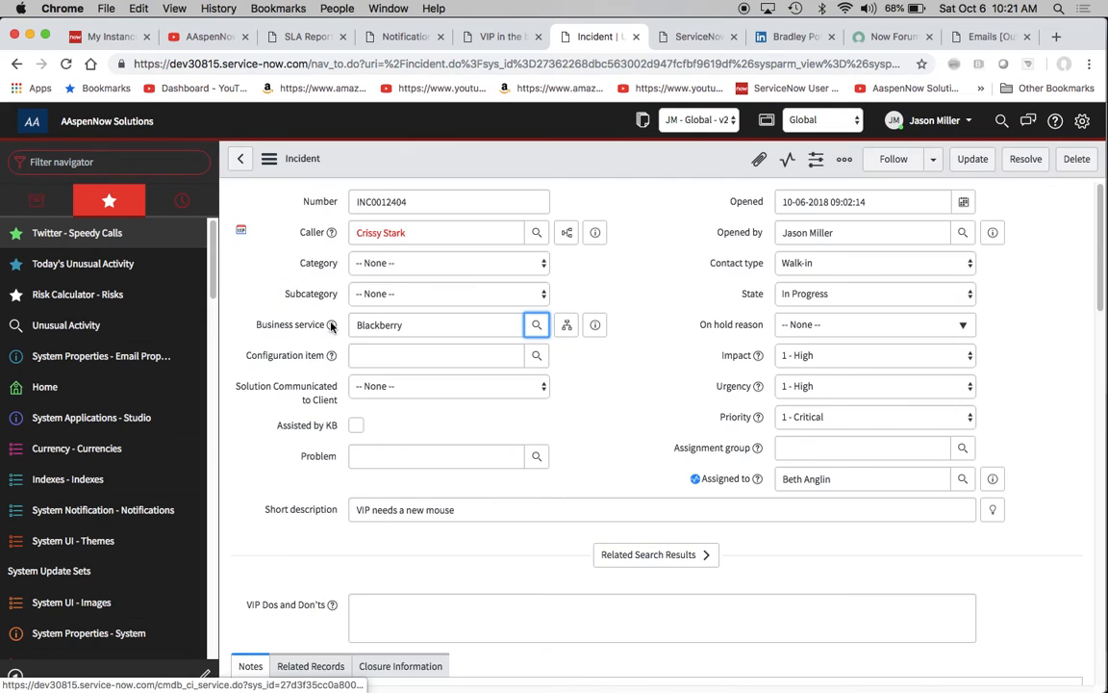
{"action": "left_click", "coordinate": [268, 159]}
{"action": "left_click", "coordinate": [297, 170]}
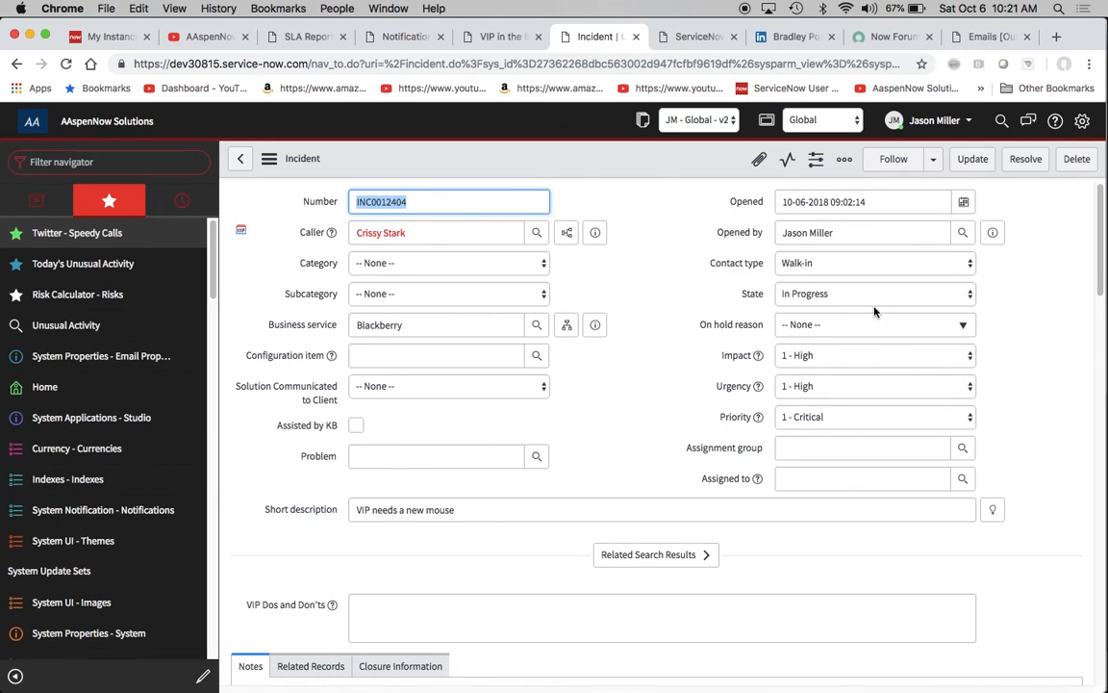
- Set the incident's state to Pending Shipment and save the record
{"action": "left_click", "coordinate": [844, 295]}
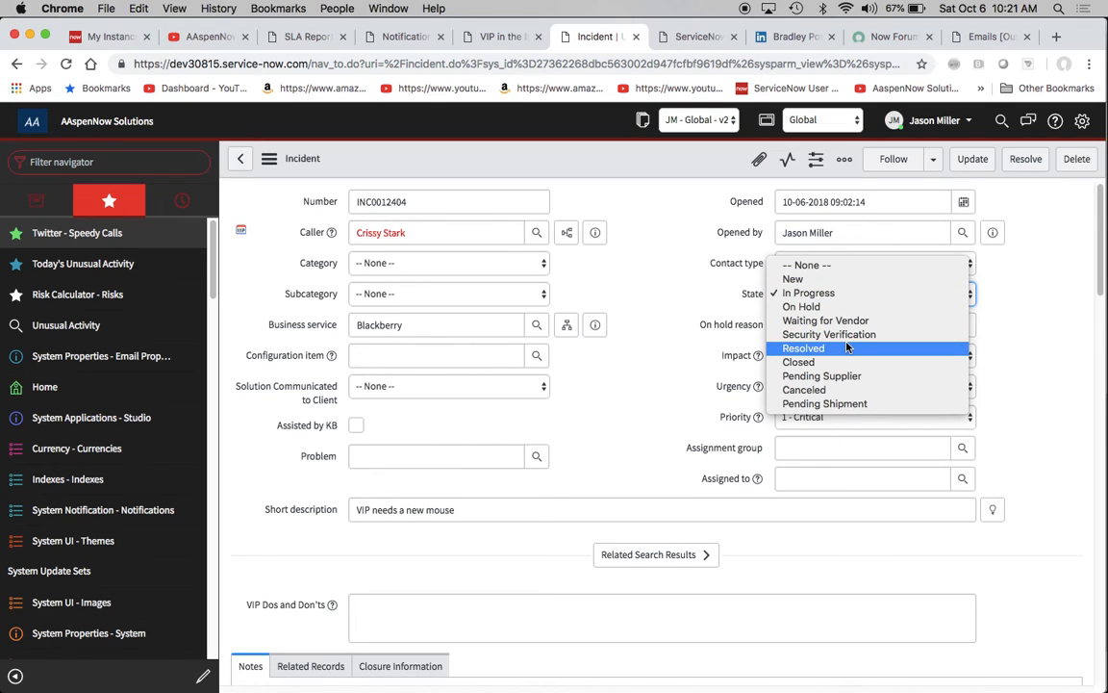
{"action": "left_click", "coordinate": [854, 404]}
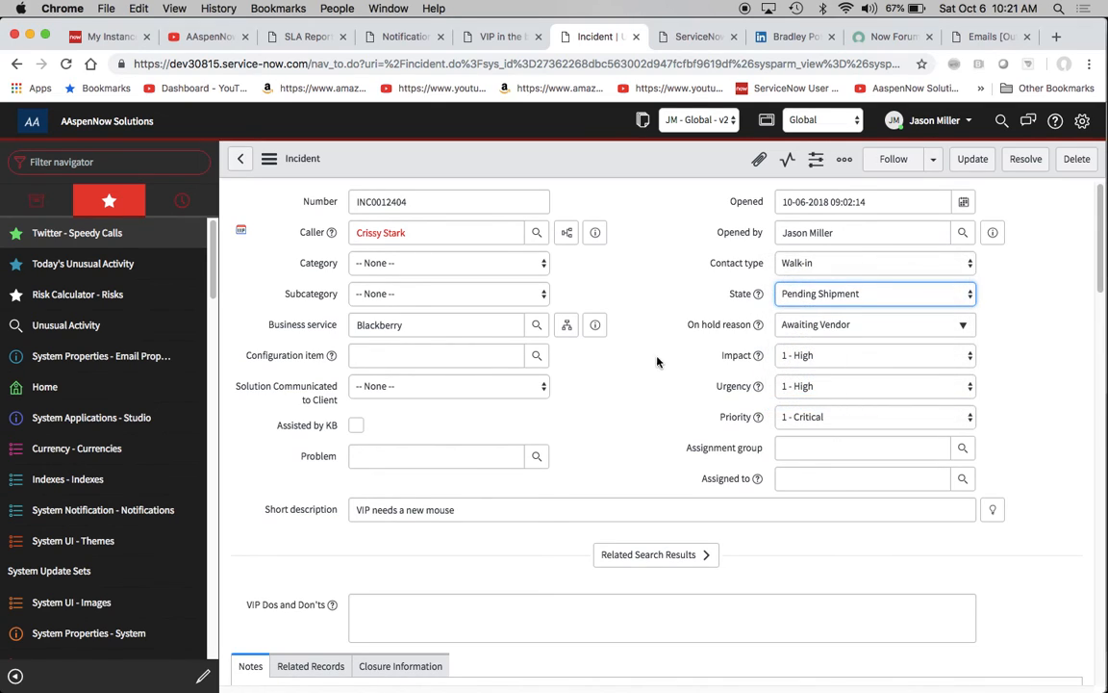
{"action": "left_click", "coordinate": [644, 370]}
{"action": "left_click", "coordinate": [269, 158]}
{"action": "left_click", "coordinate": [301, 176]}
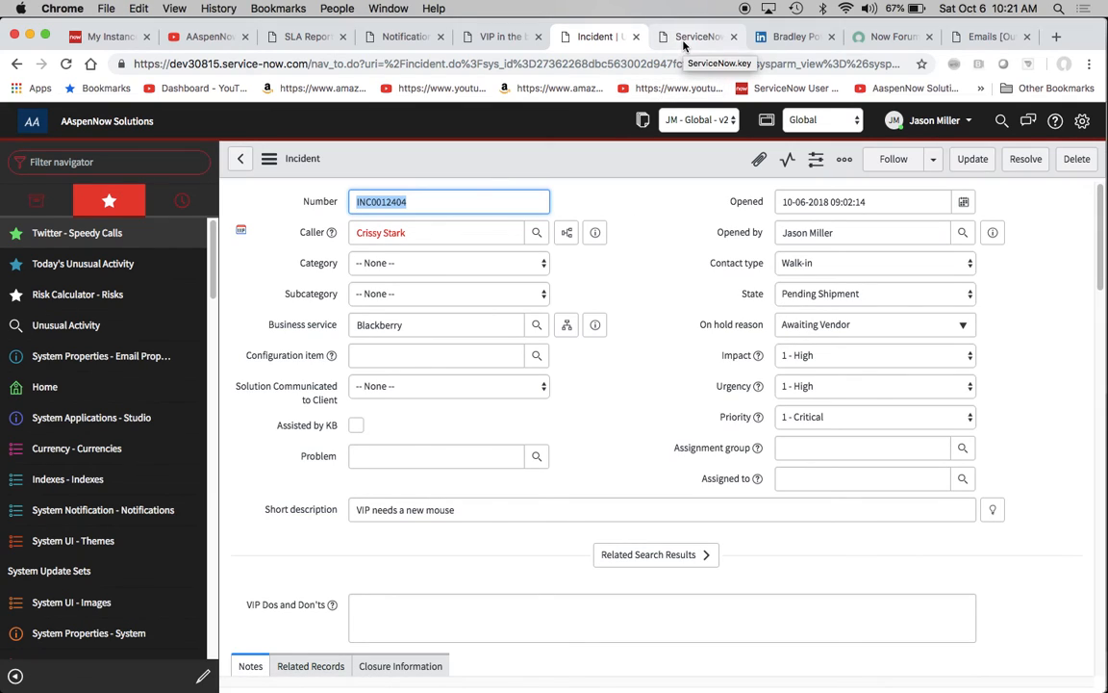
- Refresh the Outbox email list repeatedly and examine the state of the VIP emails generated by the latest incident updates
{"action": "left_click", "coordinate": [962, 36]}
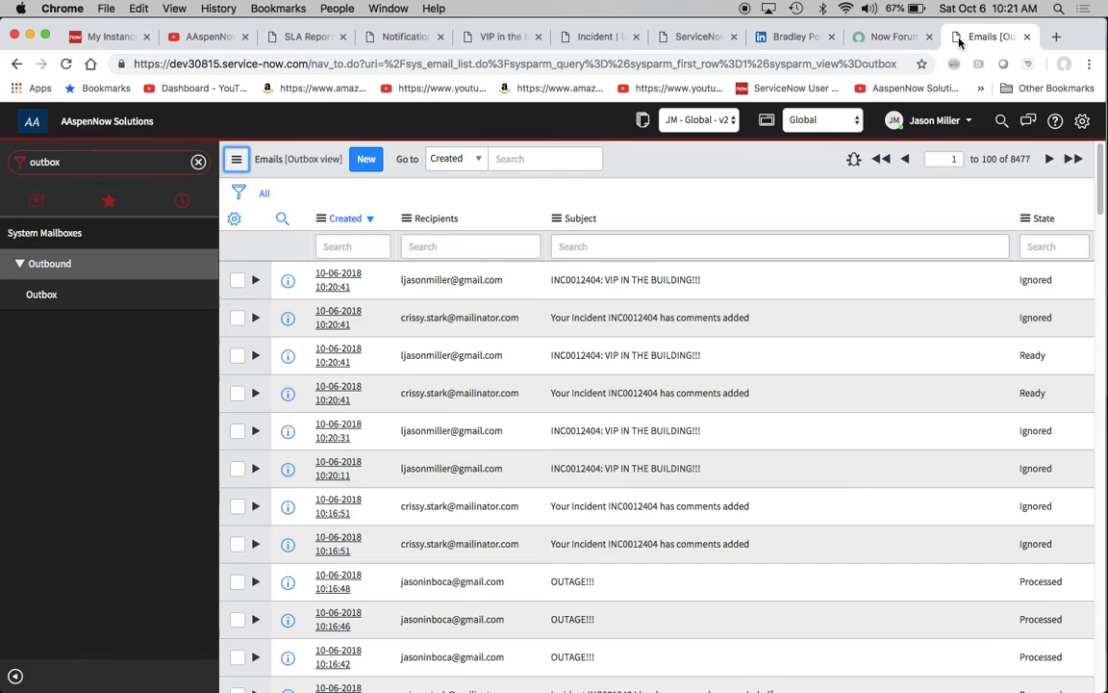
{"action": "right_click", "coordinate": [723, 159]}
{"action": "left_click", "coordinate": [781, 241]}
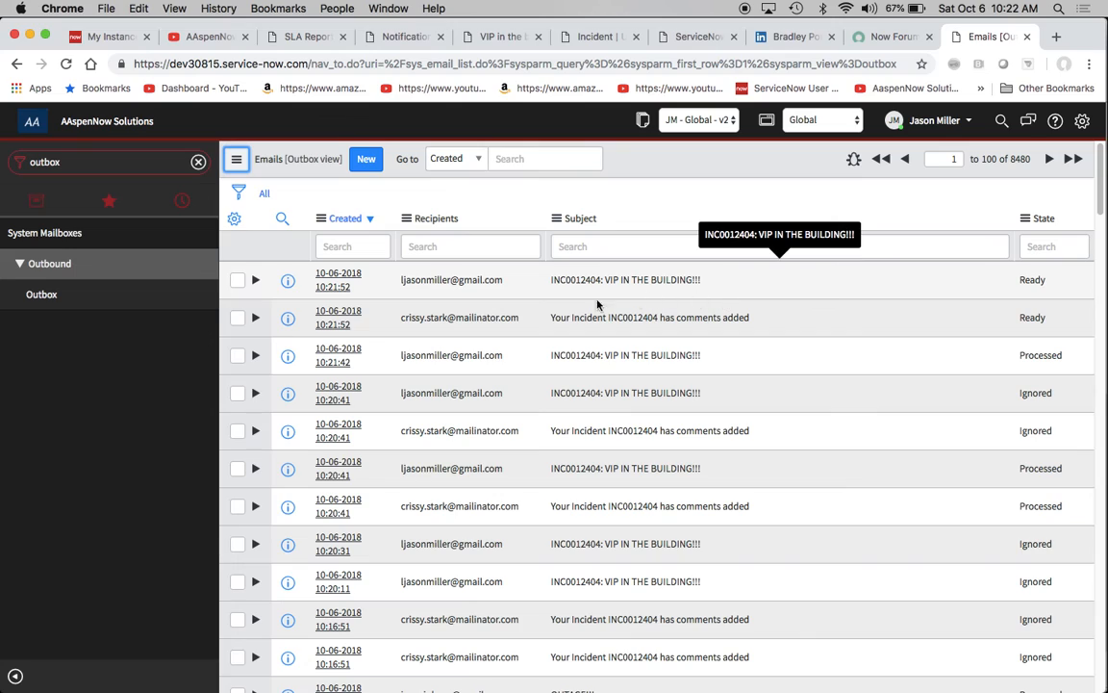
{"action": "right_click", "coordinate": [687, 159]}
{"action": "left_click", "coordinate": [728, 237]}
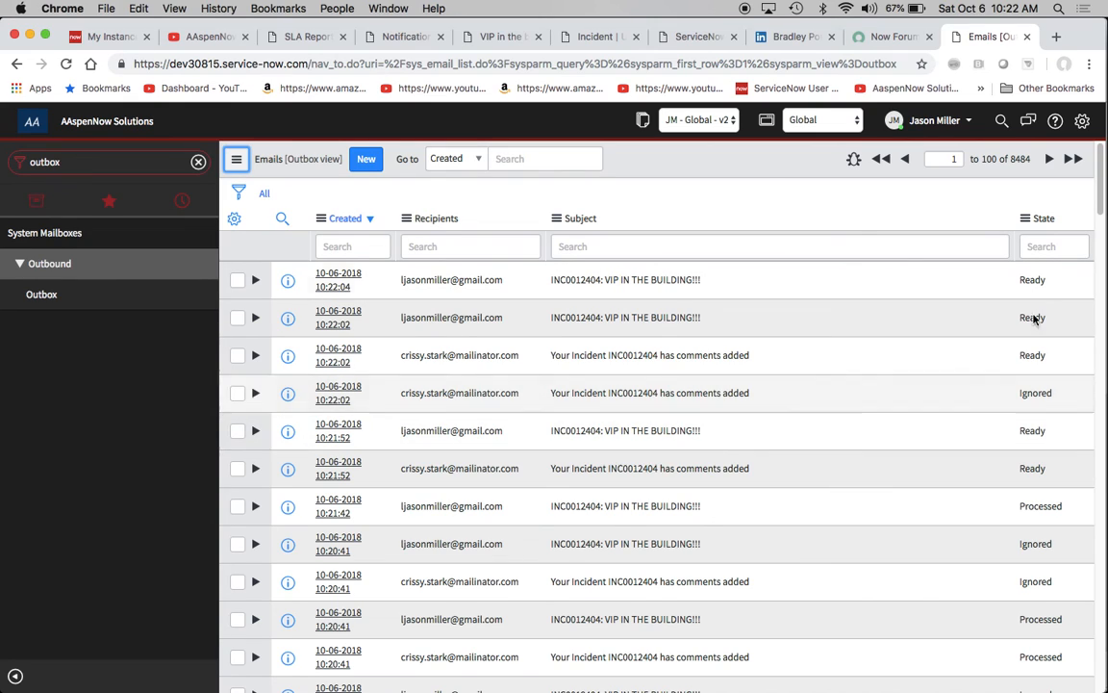
{"action": "right_click", "coordinate": [745, 166]}
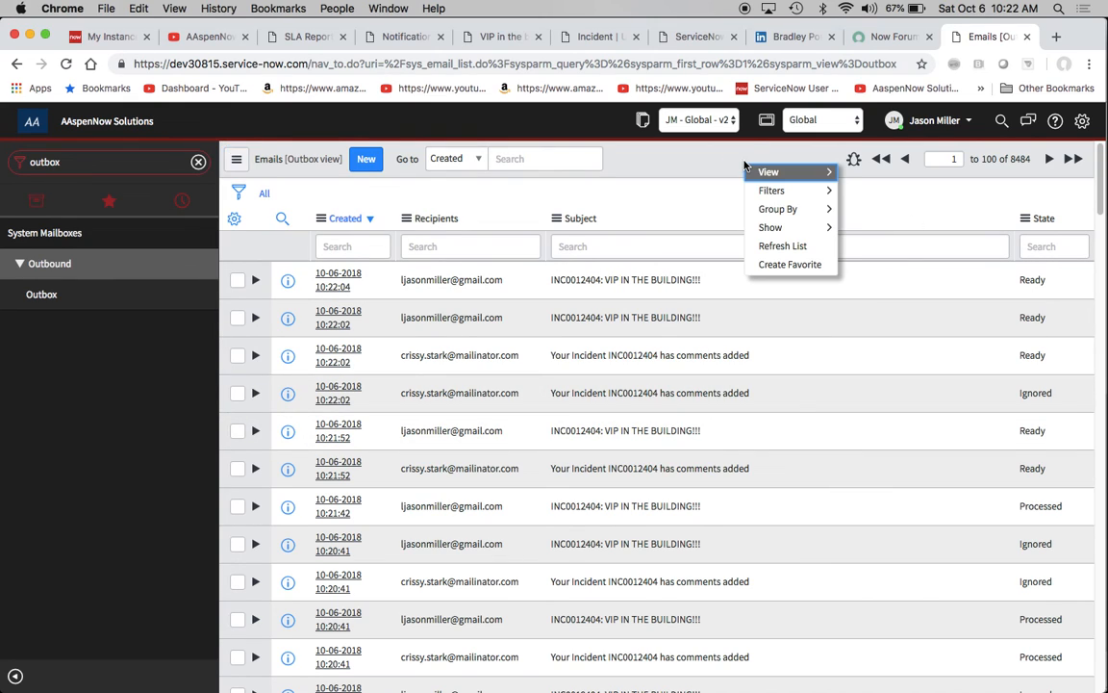
{"action": "left_click", "coordinate": [787, 246]}
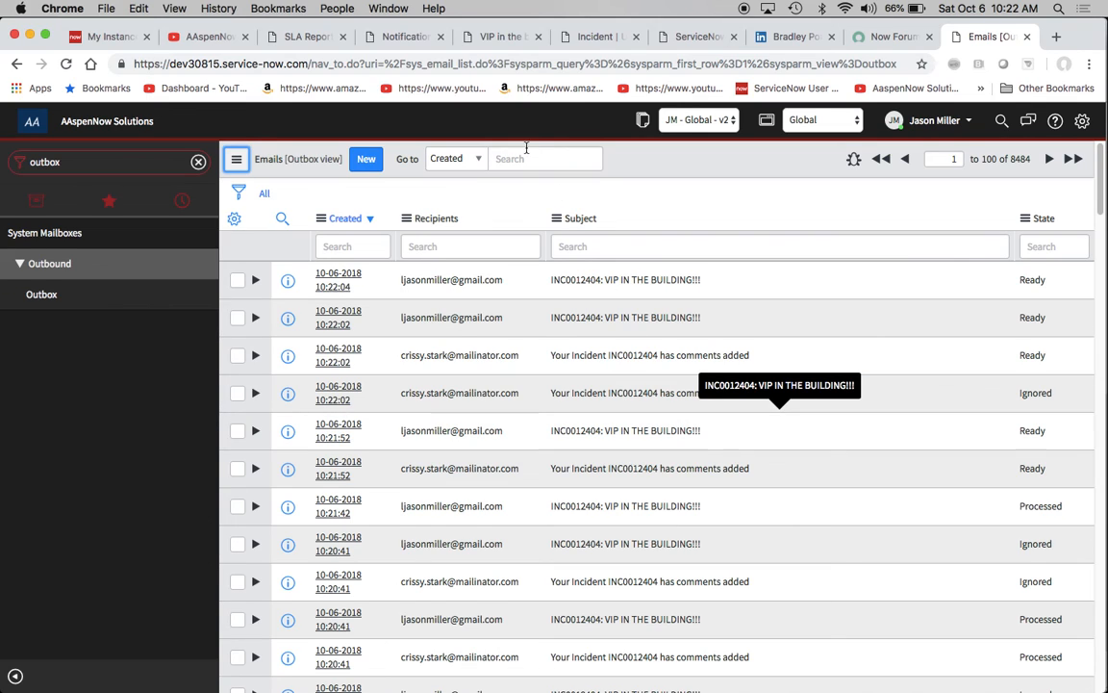
- Set the weight of the "VIP in the building :O" notification to 1 and save it
{"action": "left_click", "coordinate": [502, 37]}
{"action": "scroll", "coordinate": [717, 362], "scroll_direction": "down", "scroll_amount": 5}
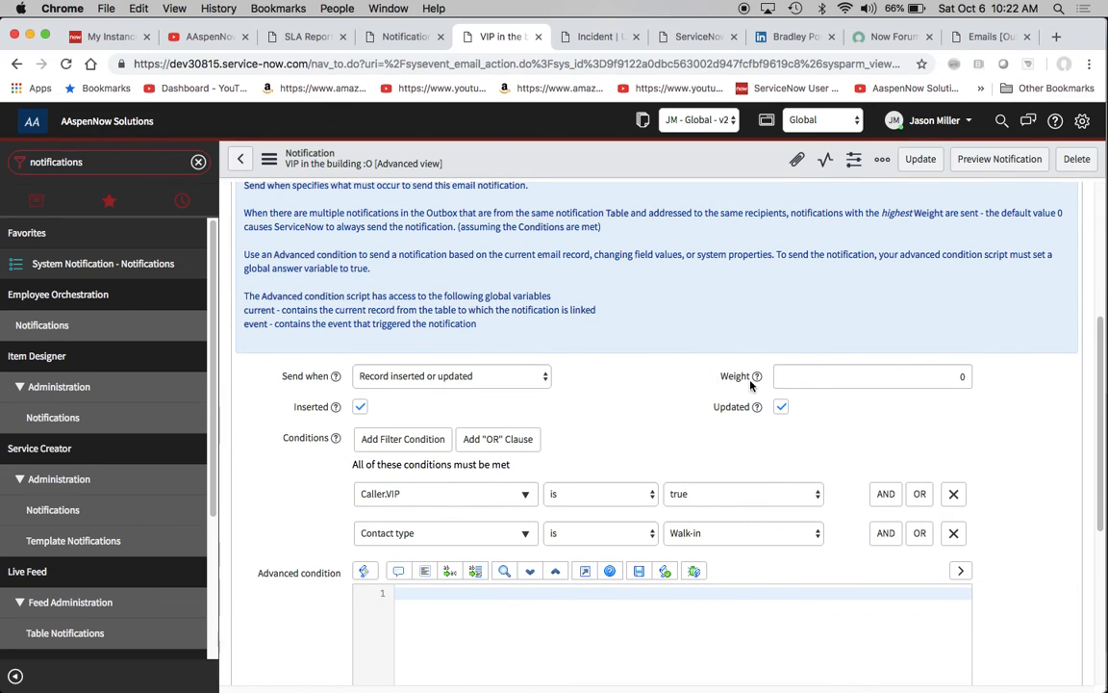
{"action": "double_click", "coordinate": [956, 377]}
{"action": "type", "text": "1"}
{"action": "left_click", "coordinate": [269, 160]}
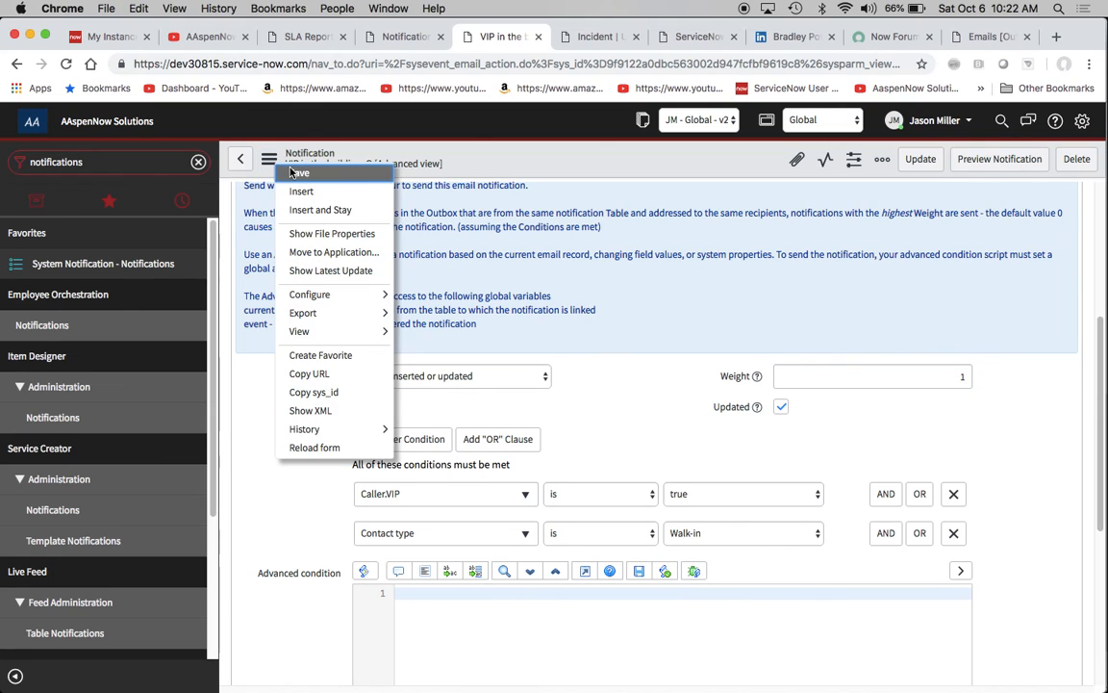
{"action": "left_click", "coordinate": [298, 173]}
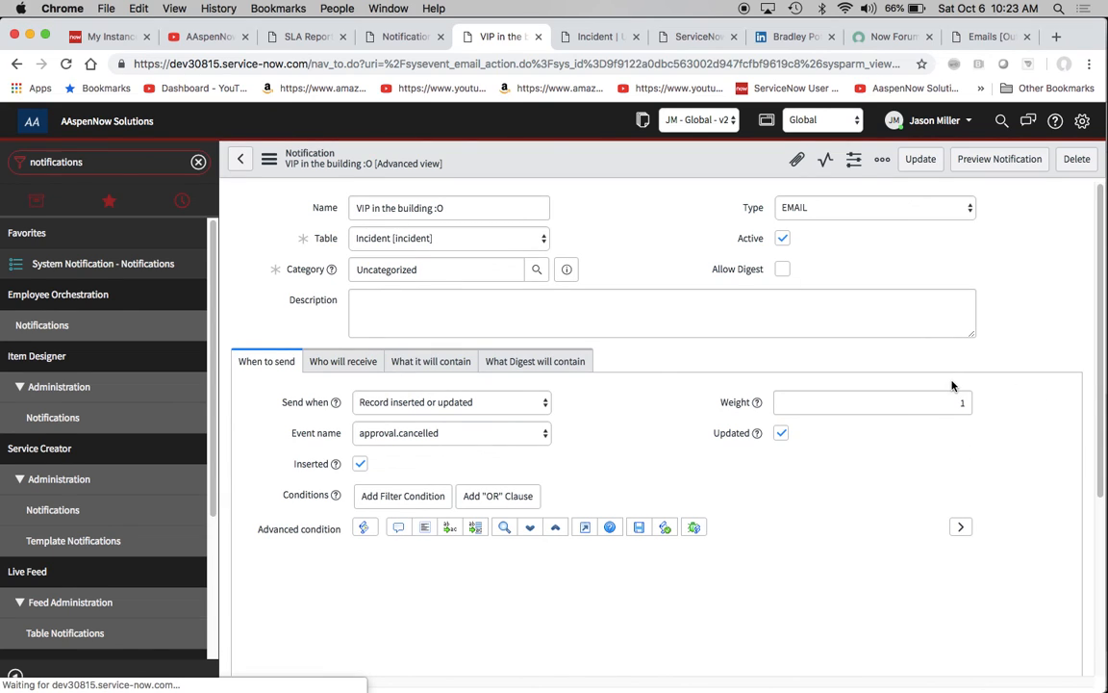
- Refresh the Outbox email list and check the state of the most recent VIP emails
{"action": "left_click", "coordinate": [981, 37]}
{"action": "right_click", "coordinate": [738, 170]}
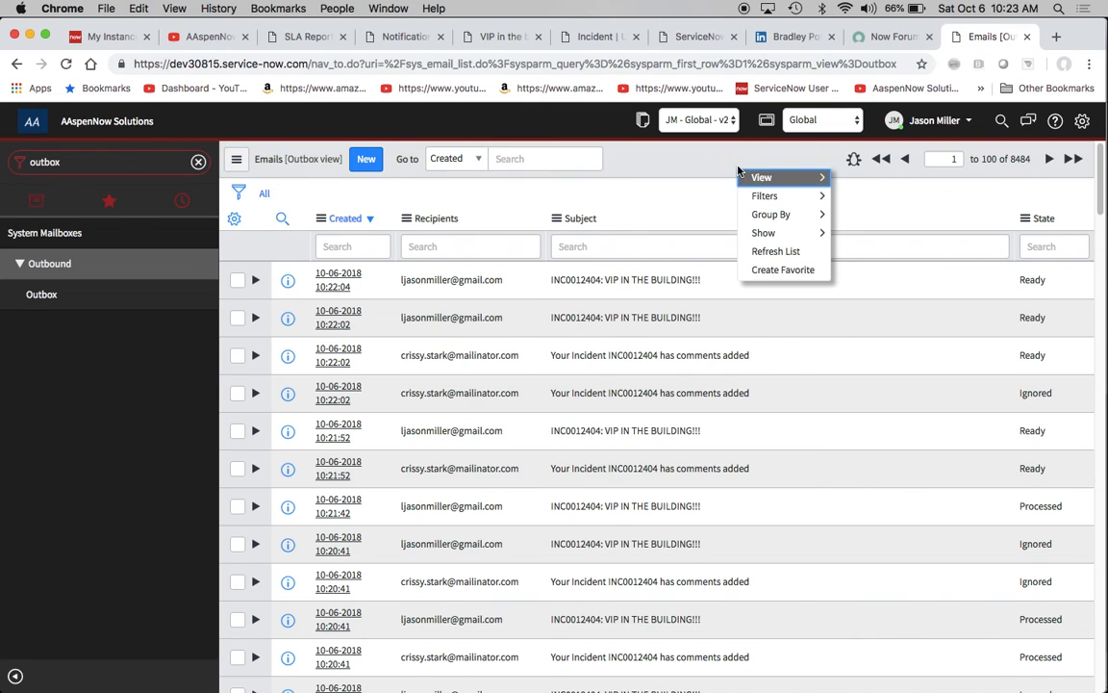
{"action": "left_click", "coordinate": [773, 249]}
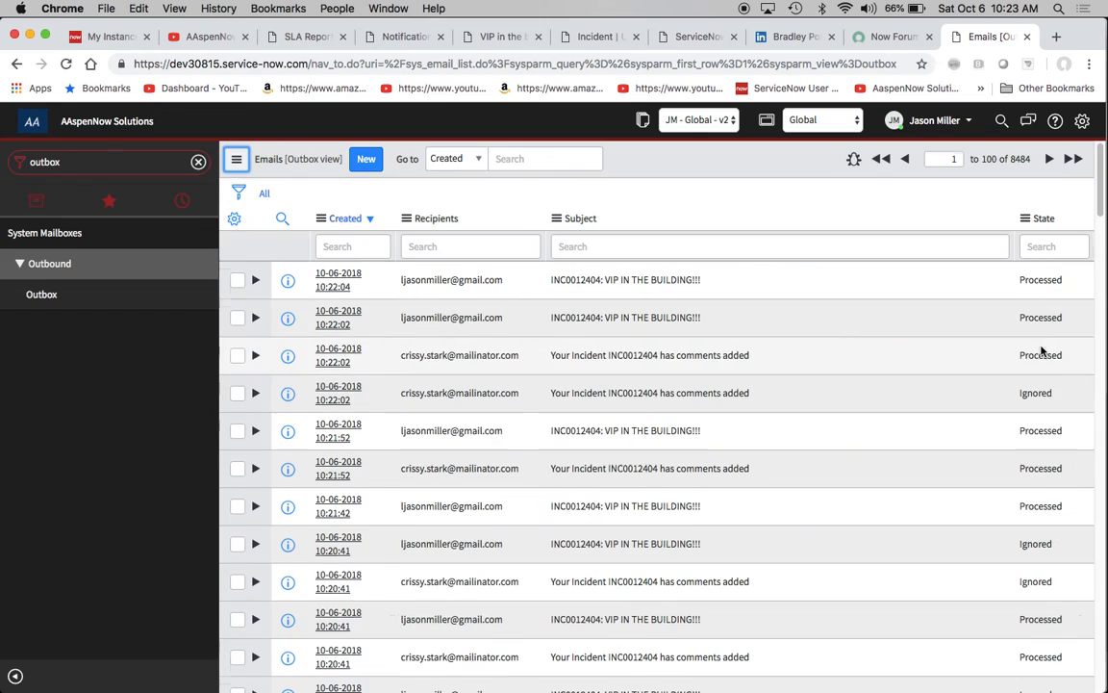